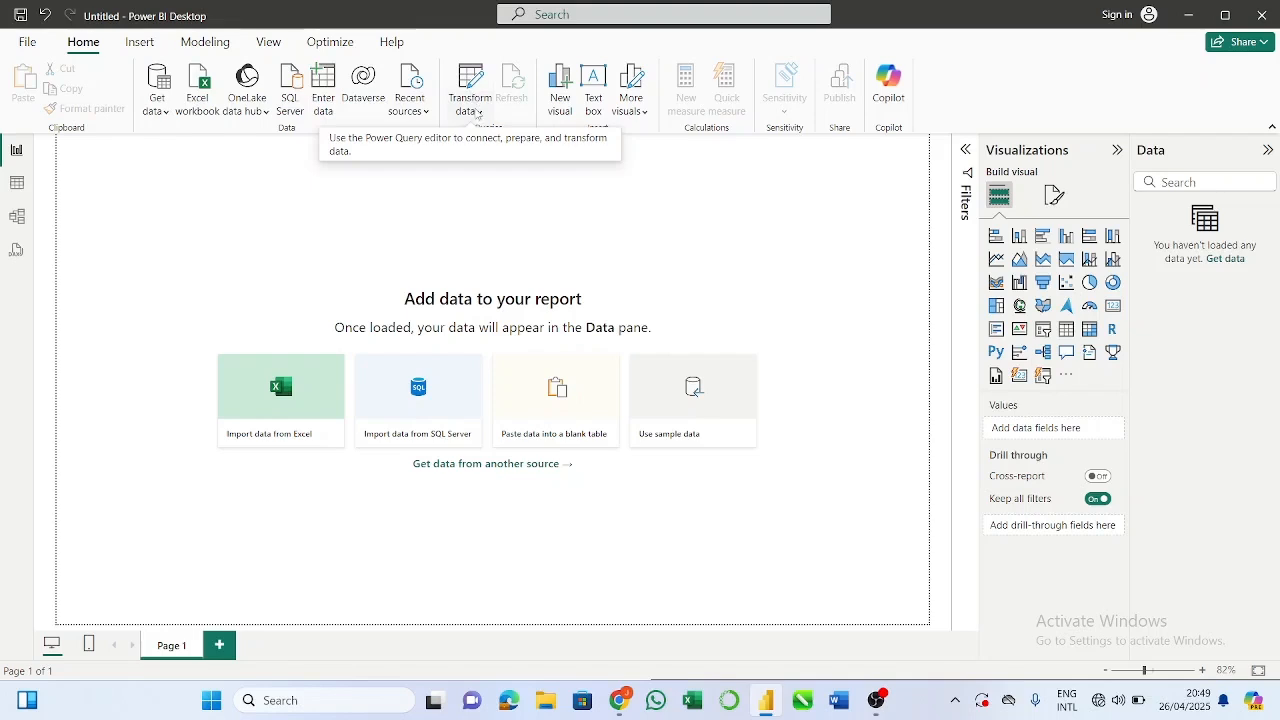
{"action": "left_click", "coordinate": [478, 112]}
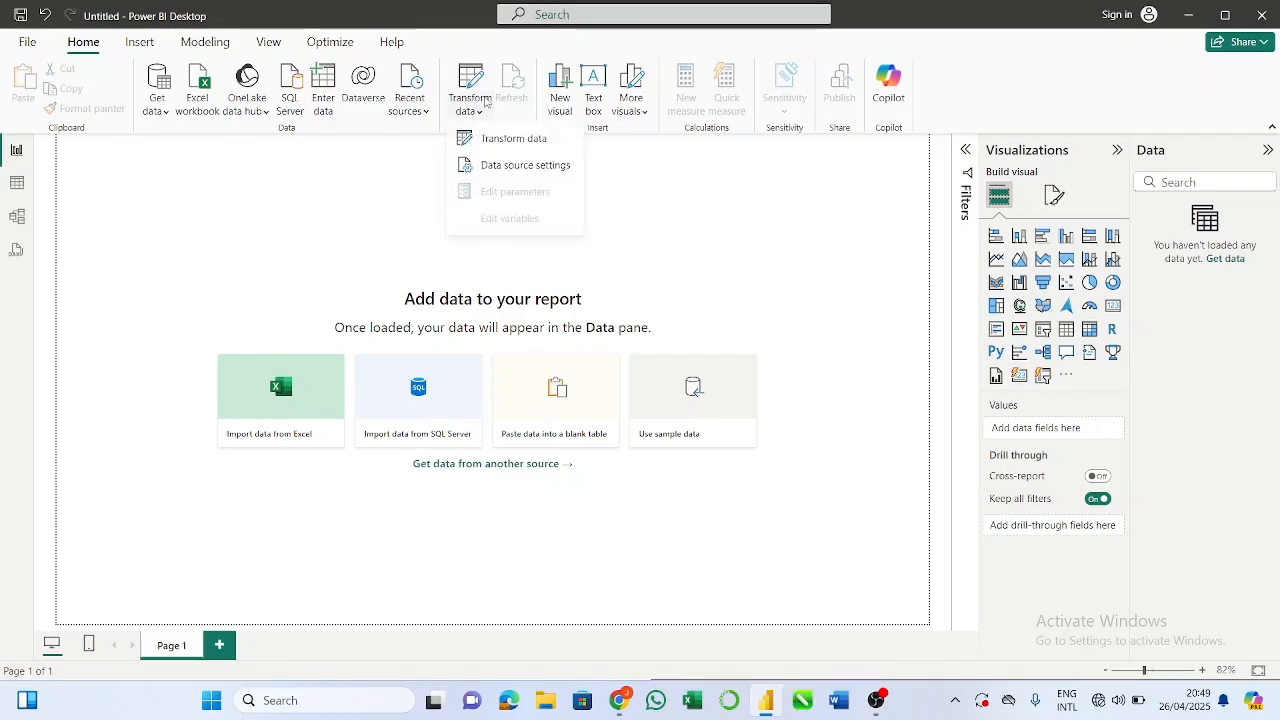
{"action": "left_click", "coordinate": [477, 112]}
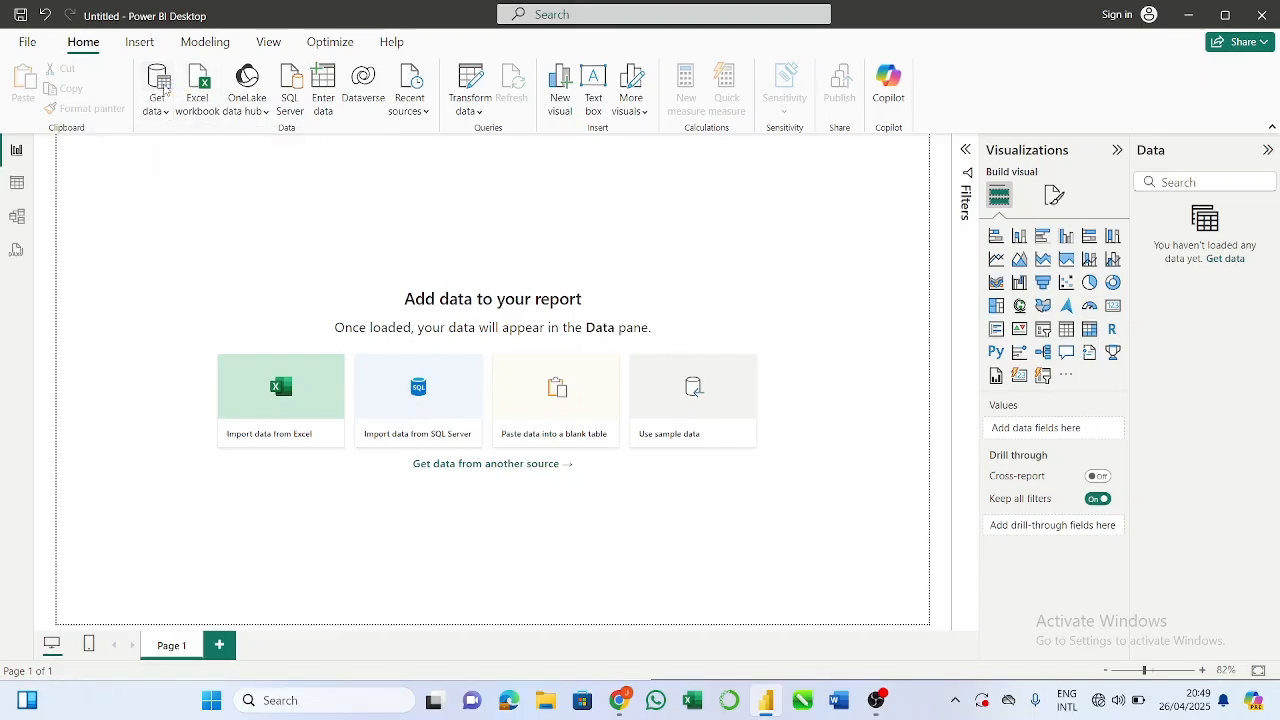
{"action": "left_click", "coordinate": [163, 90]}
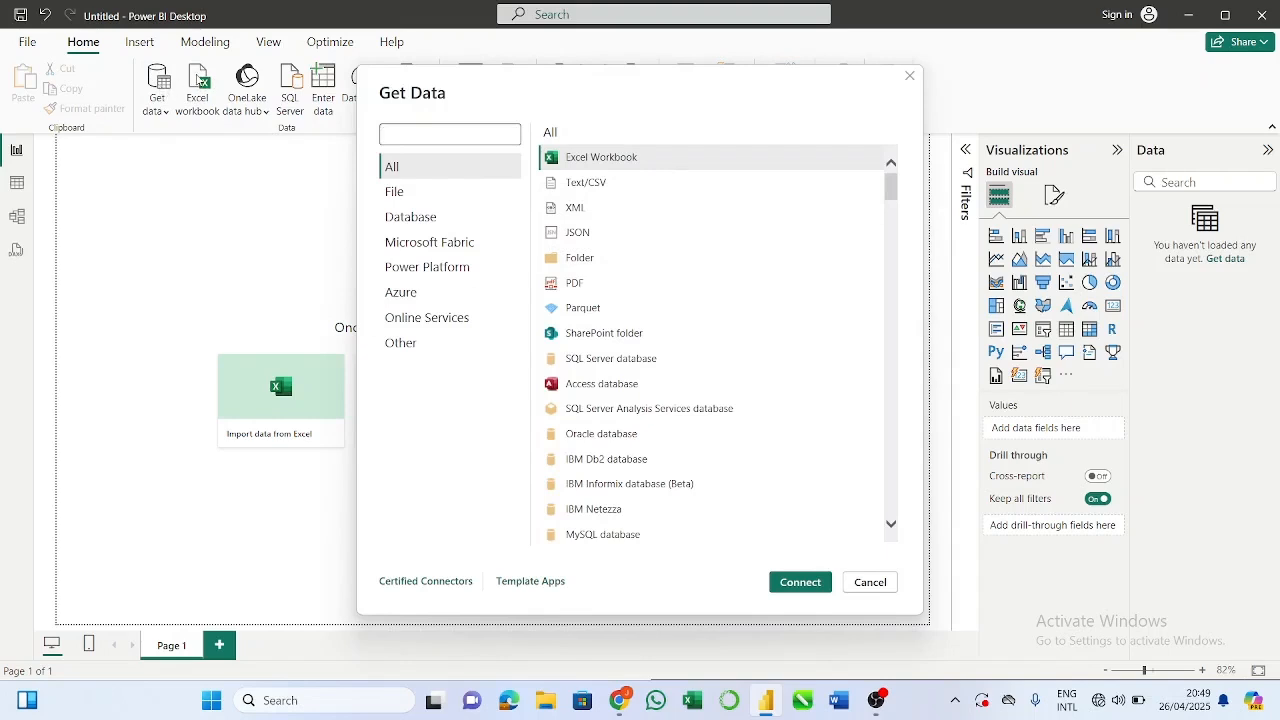
{"action": "left_click", "coordinate": [908, 75]}
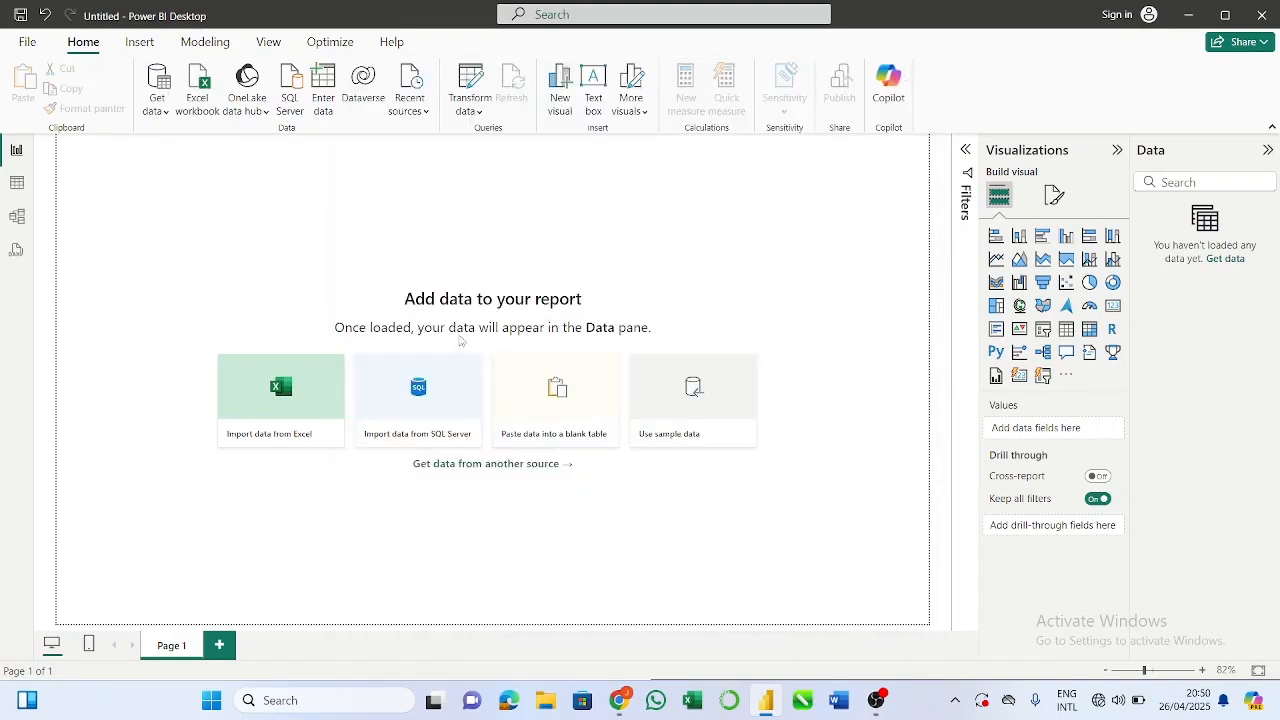
Step: Import the Power BI Exercise workbook from the Downloads folder as Excel data
{"action": "left_click", "coordinate": [284, 397]}
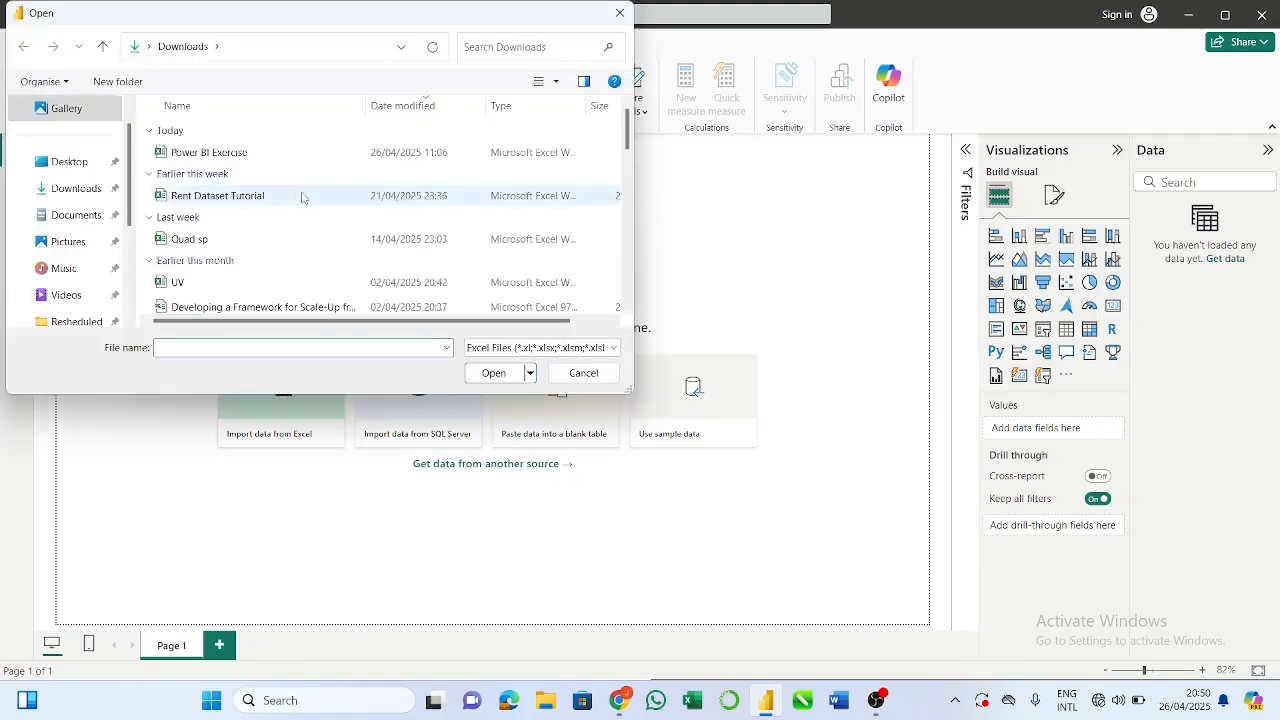
{"action": "left_click", "coordinate": [313, 160]}
{"action": "left_click", "coordinate": [494, 373]}
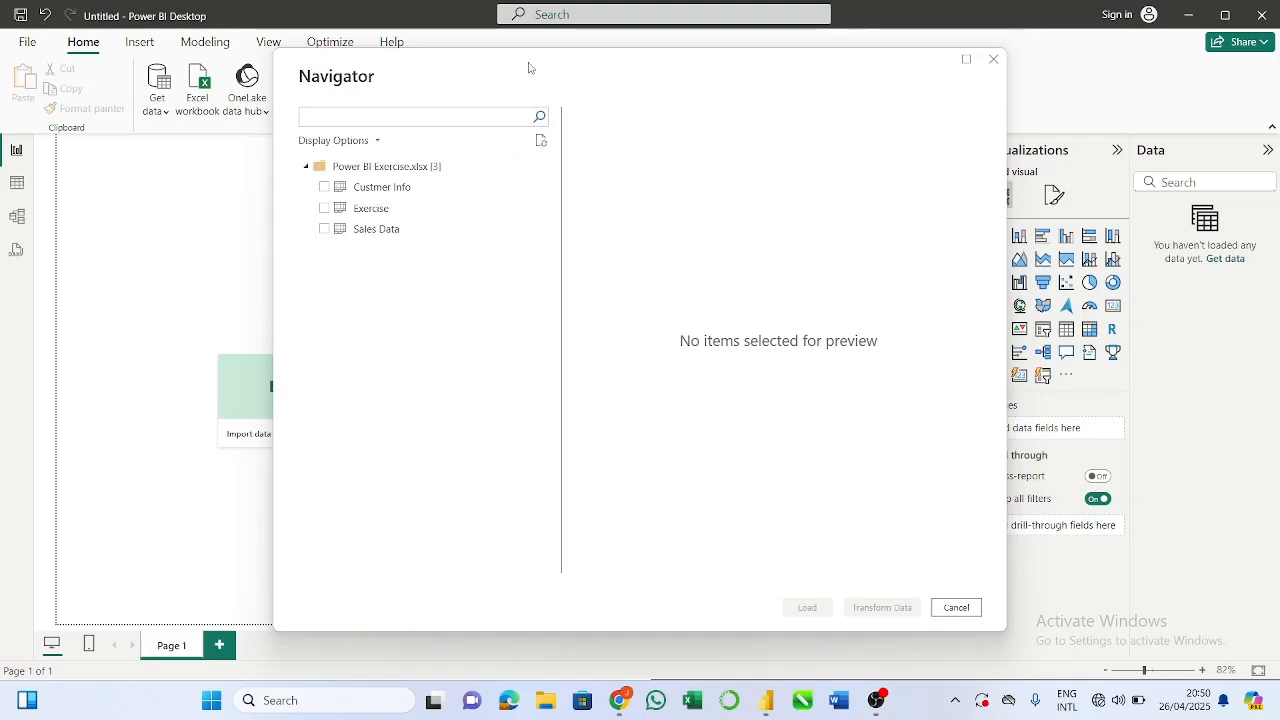
Step: Select the Custmer Info, Exercise and Sales Data sheets and open them in the Power Query editor for transformation
{"action": "left_click", "coordinate": [324, 188]}
{"action": "left_click", "coordinate": [324, 208]}
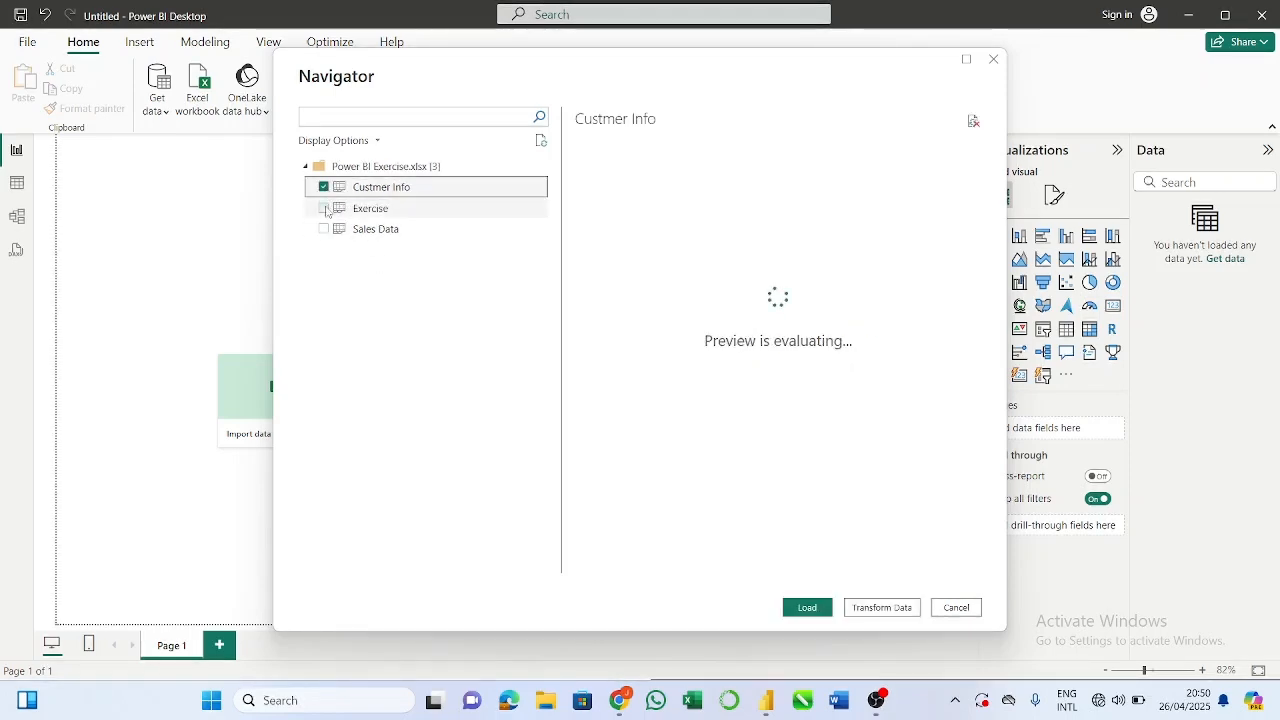
{"action": "left_click", "coordinate": [324, 229]}
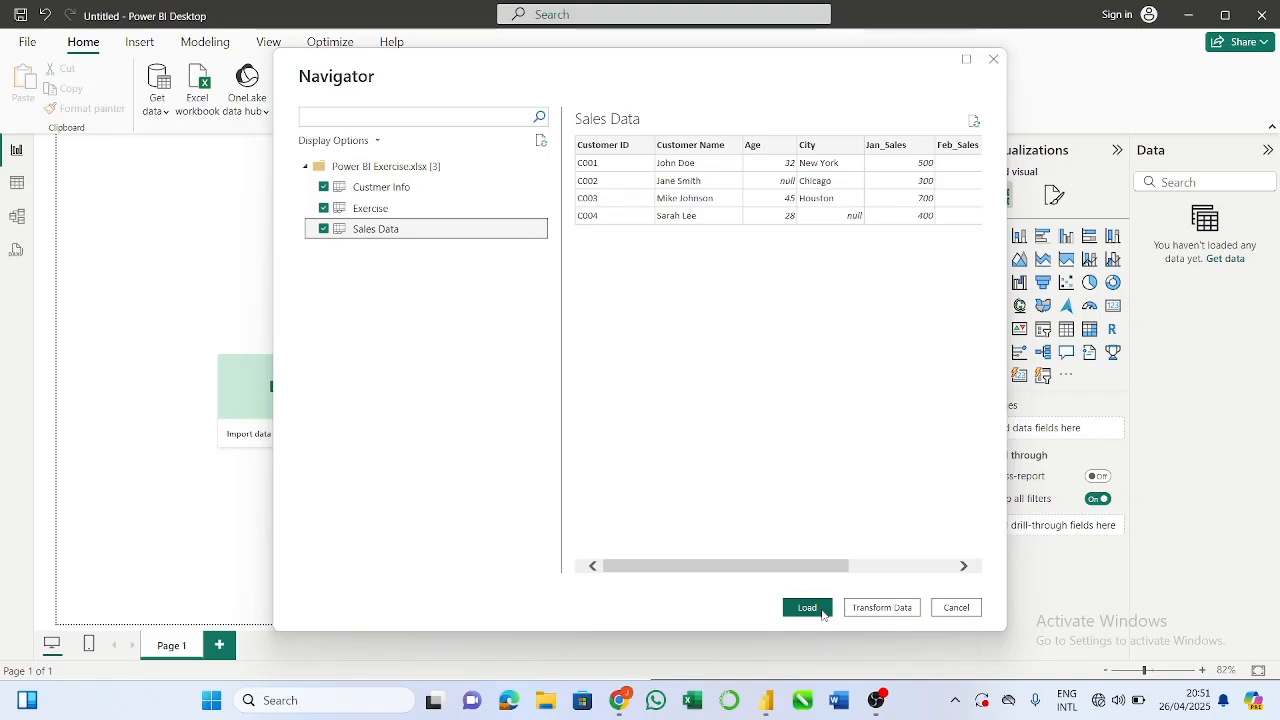
{"action": "left_click", "coordinate": [897, 612]}
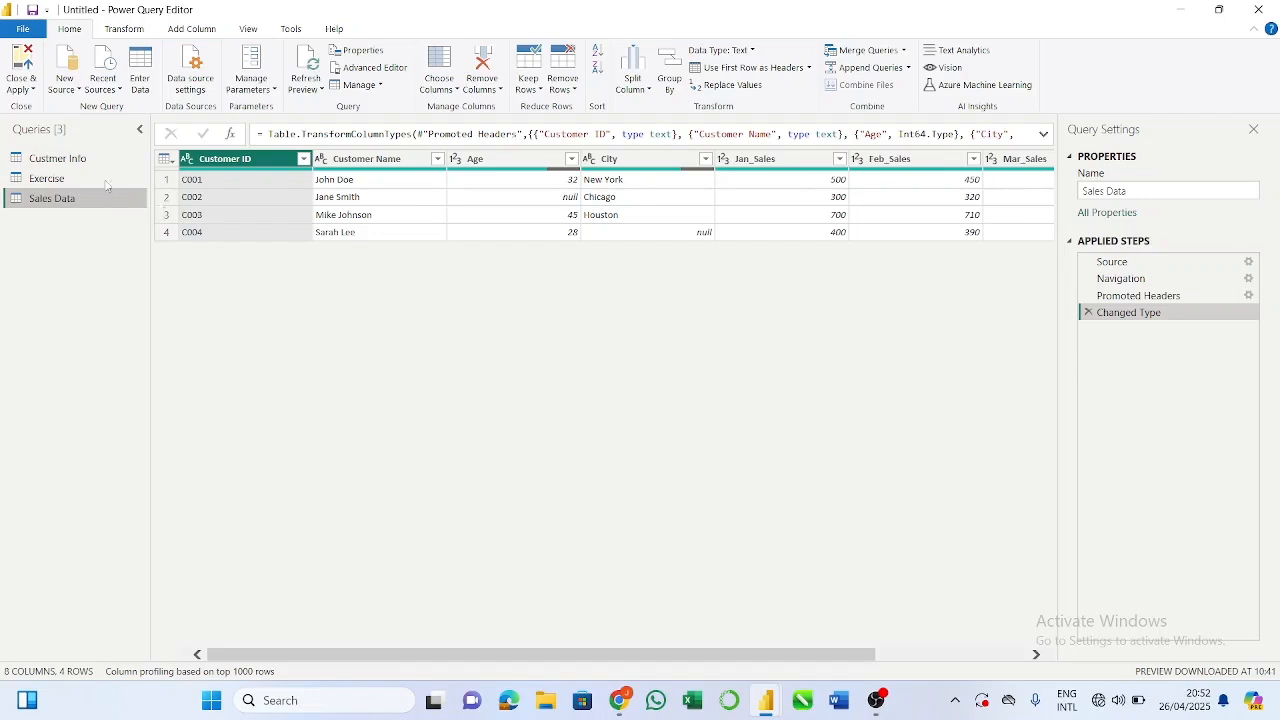
Step: Review the data of the Custmer Info, Exercise and Sales Data queries one after another
{"action": "left_click", "coordinate": [58, 158]}
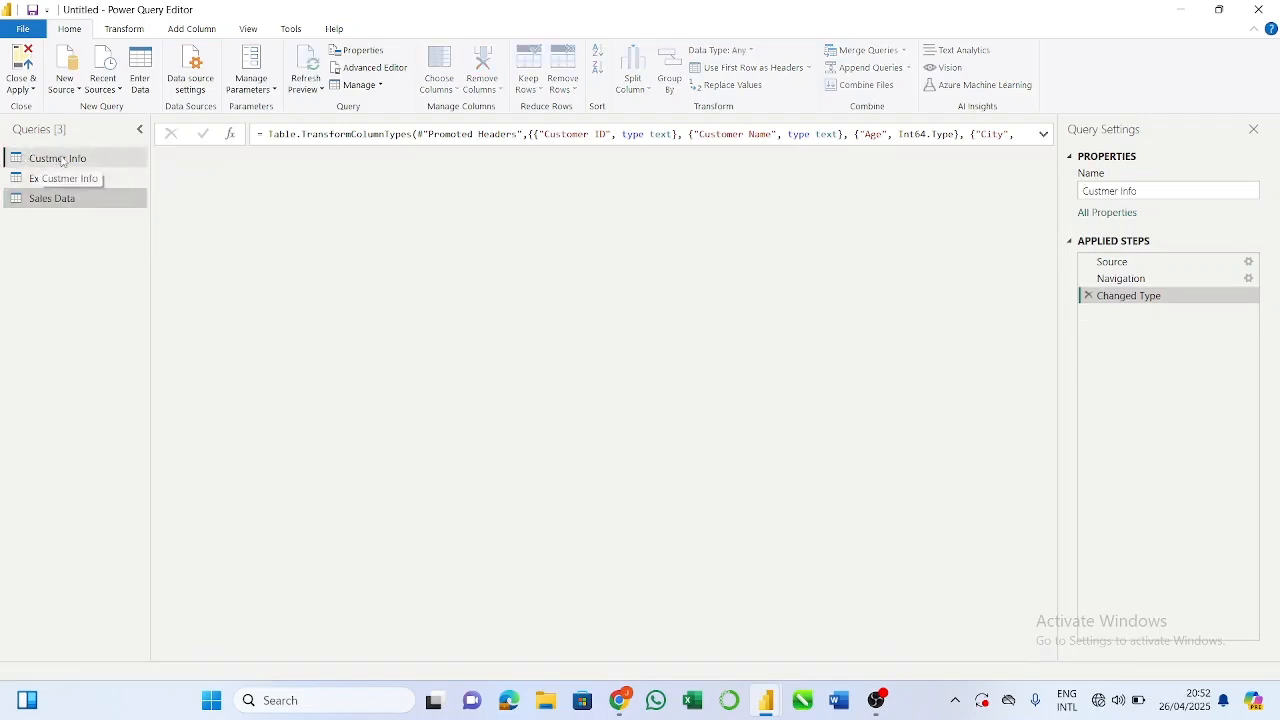
{"action": "left_click", "coordinate": [111, 178]}
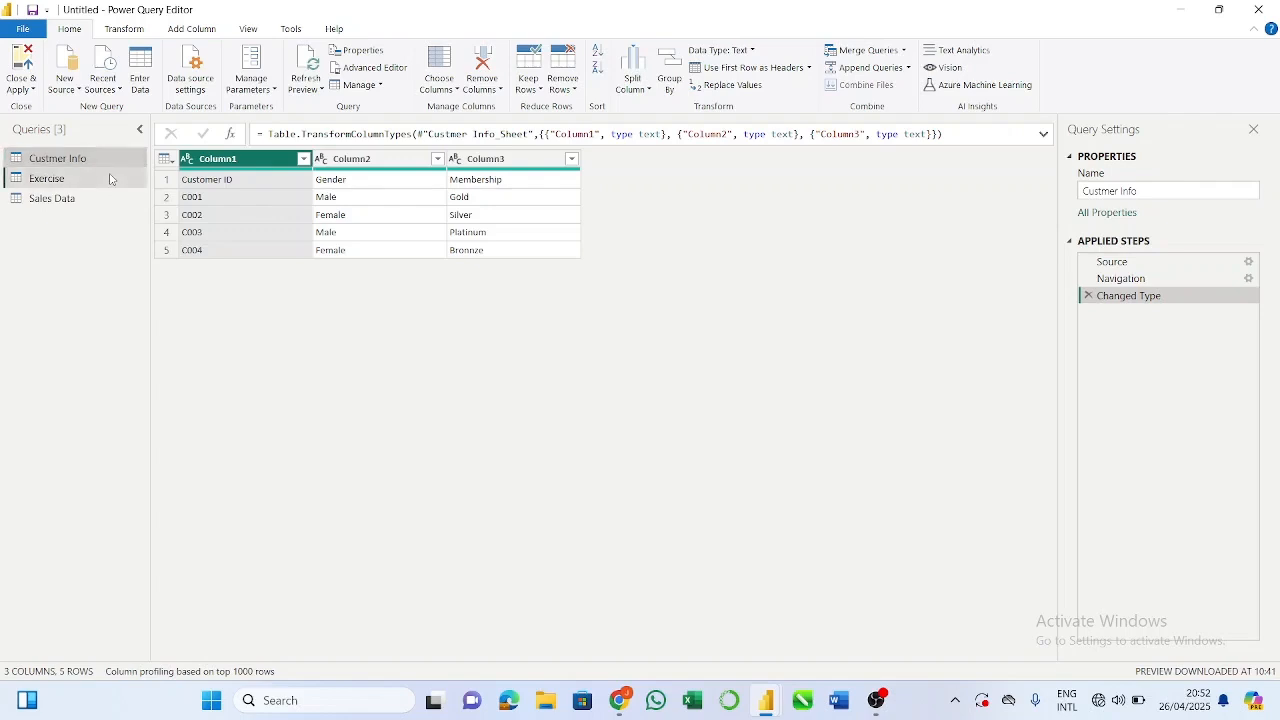
{"action": "left_click", "coordinate": [108, 198]}
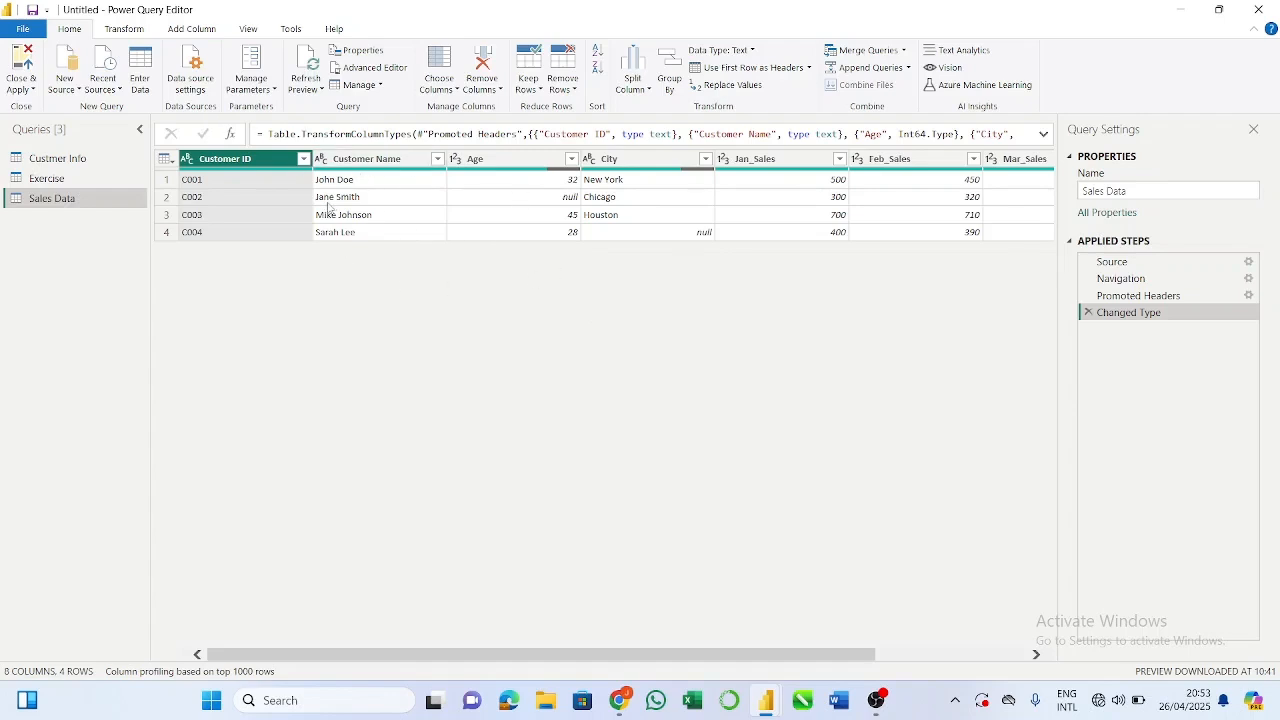
{"action": "left_click", "coordinate": [109, 179]}
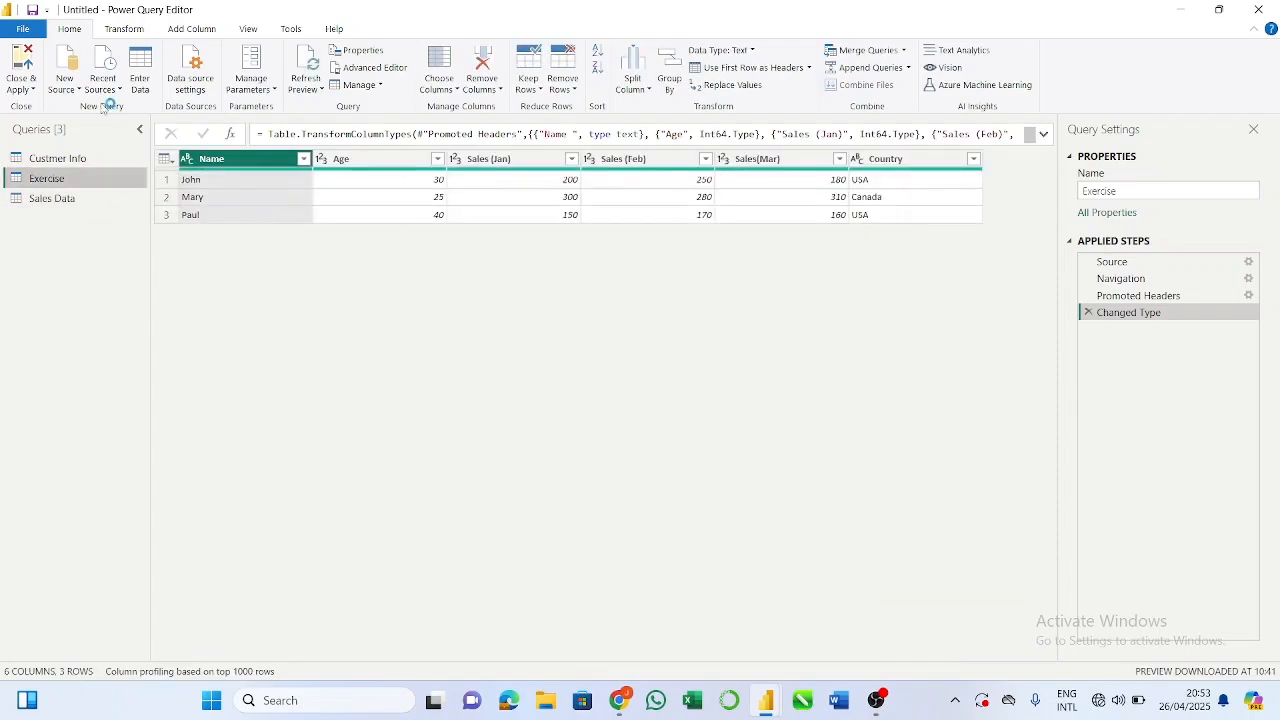
{"action": "left_click", "coordinate": [103, 160]}
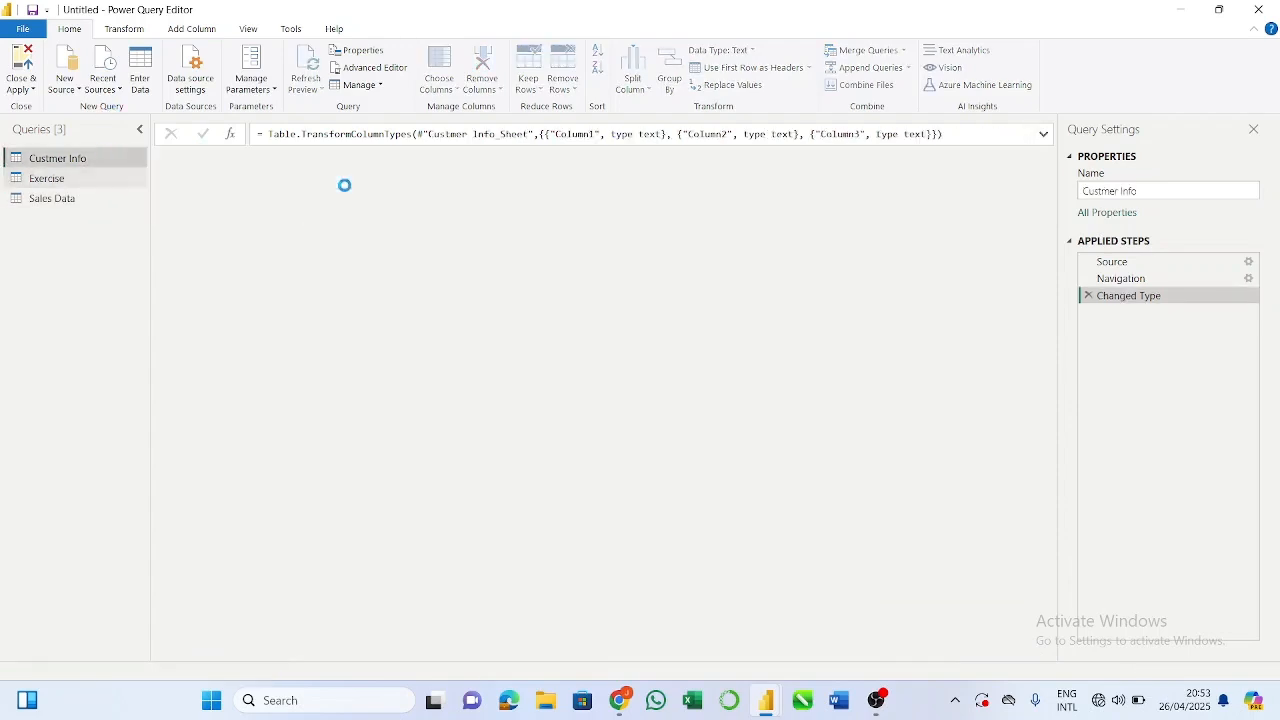
{"action": "left_click", "coordinate": [40, 200]}
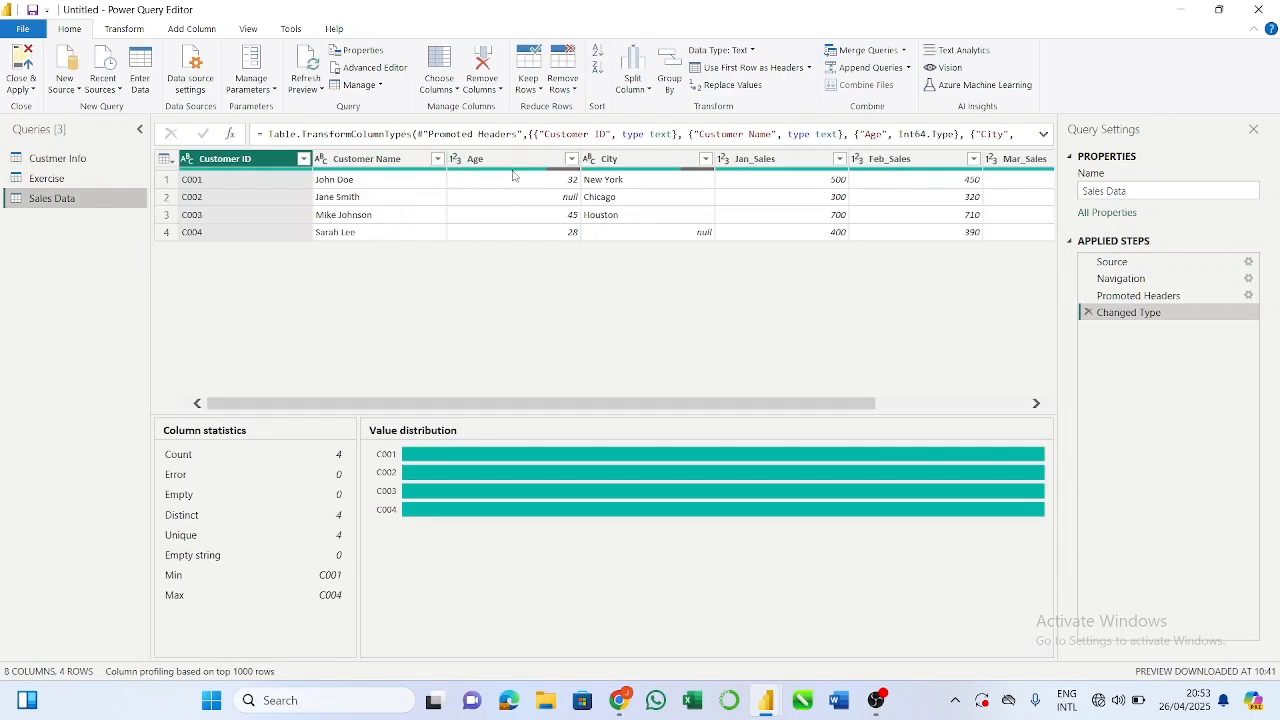
{"action": "mouse_move", "coordinate": [578, 172]}
Step: Remove the Extra Info column from the Sales Data query, then delete that removal from the applied steps
{"action": "left_click", "coordinate": [124, 28]}
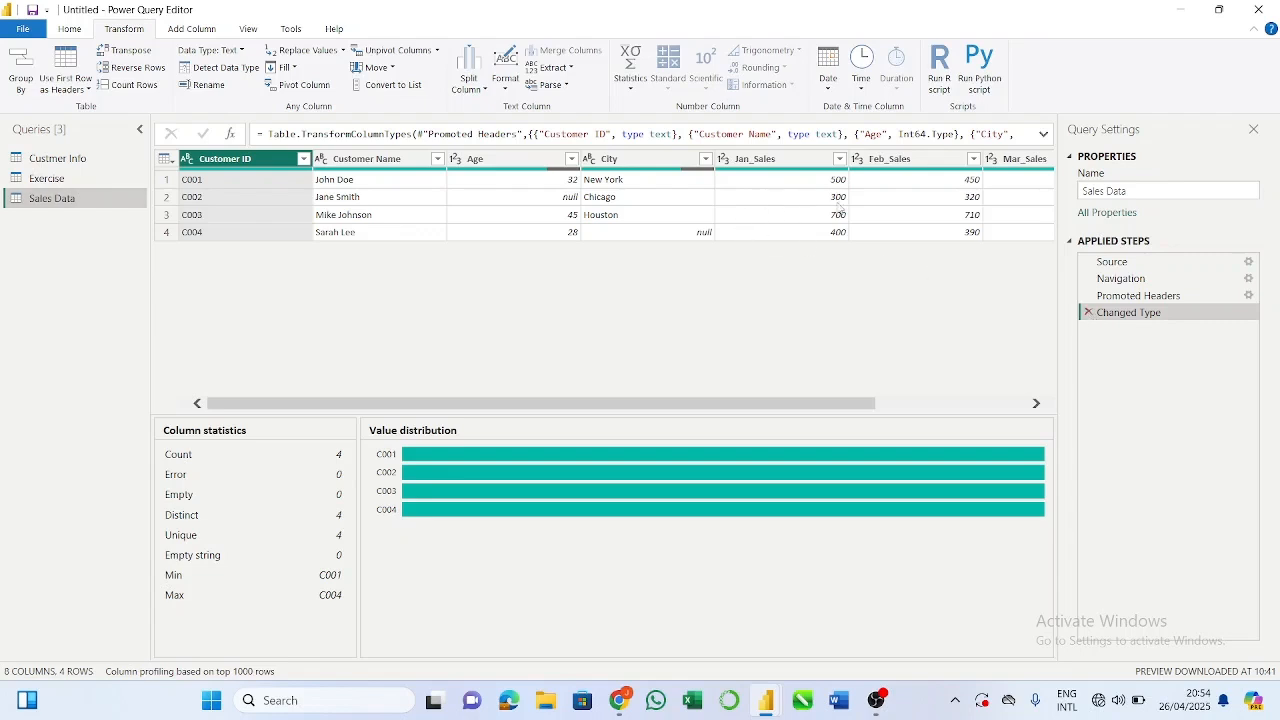
{"action": "scroll", "coordinate": [791, 208], "scroll_direction": "right", "scroll_amount": 2}
{"action": "scroll", "coordinate": [774, 200], "scroll_direction": "left", "scroll_amount": 2}
{"action": "scroll", "coordinate": [705, 212], "scroll_direction": "right", "scroll_amount": 3}
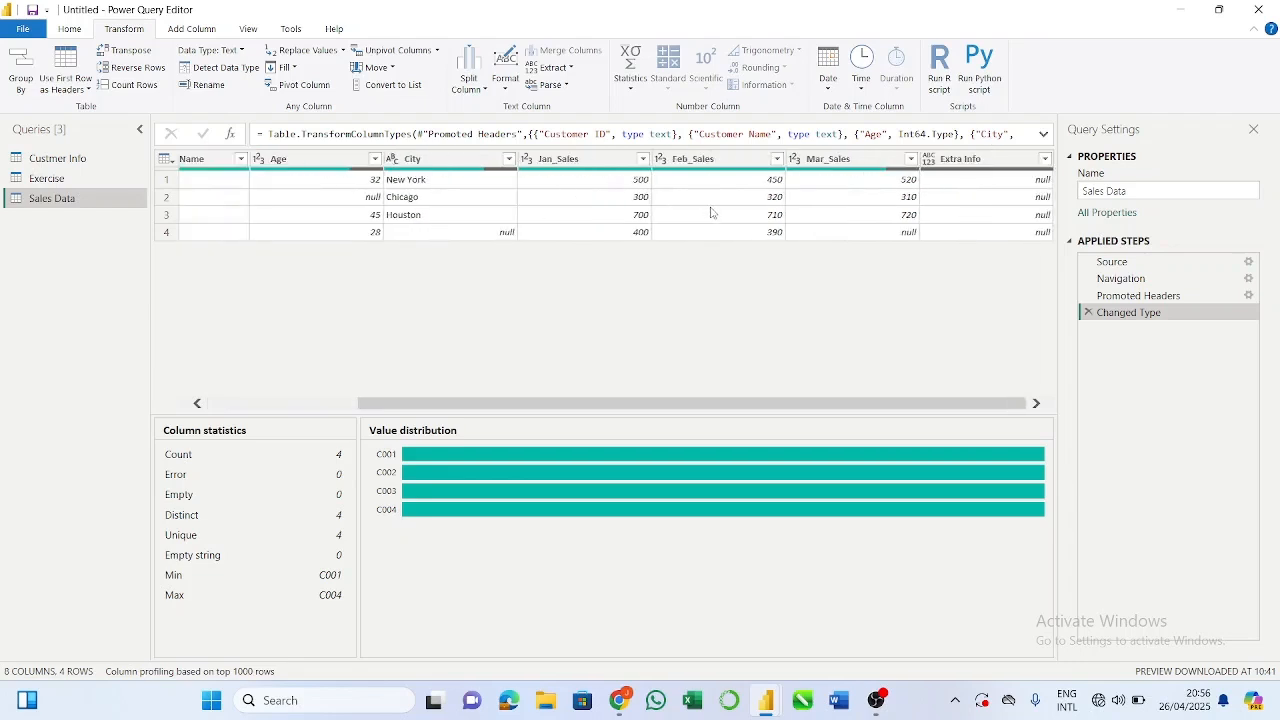
{"action": "scroll", "coordinate": [711, 212], "scroll_direction": "left", "scroll_amount": 3}
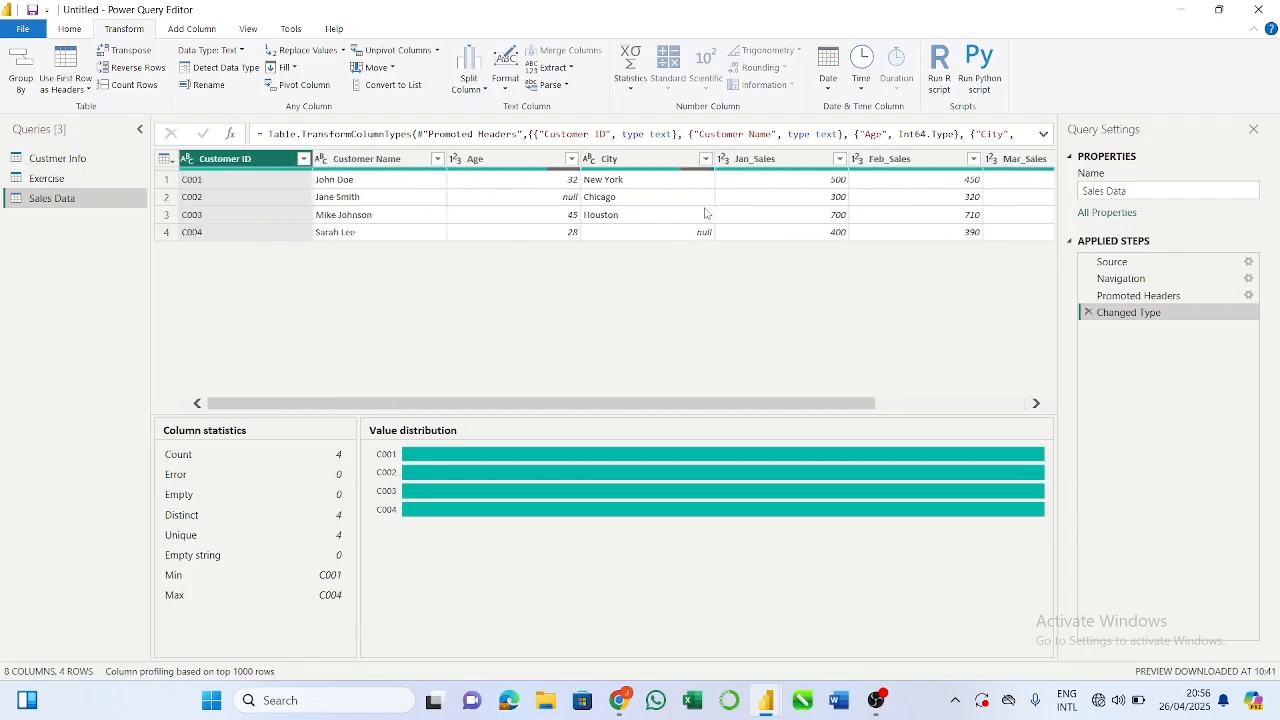
{"action": "scroll", "coordinate": [568, 236], "scroll_direction": "right", "scroll_amount": 3}
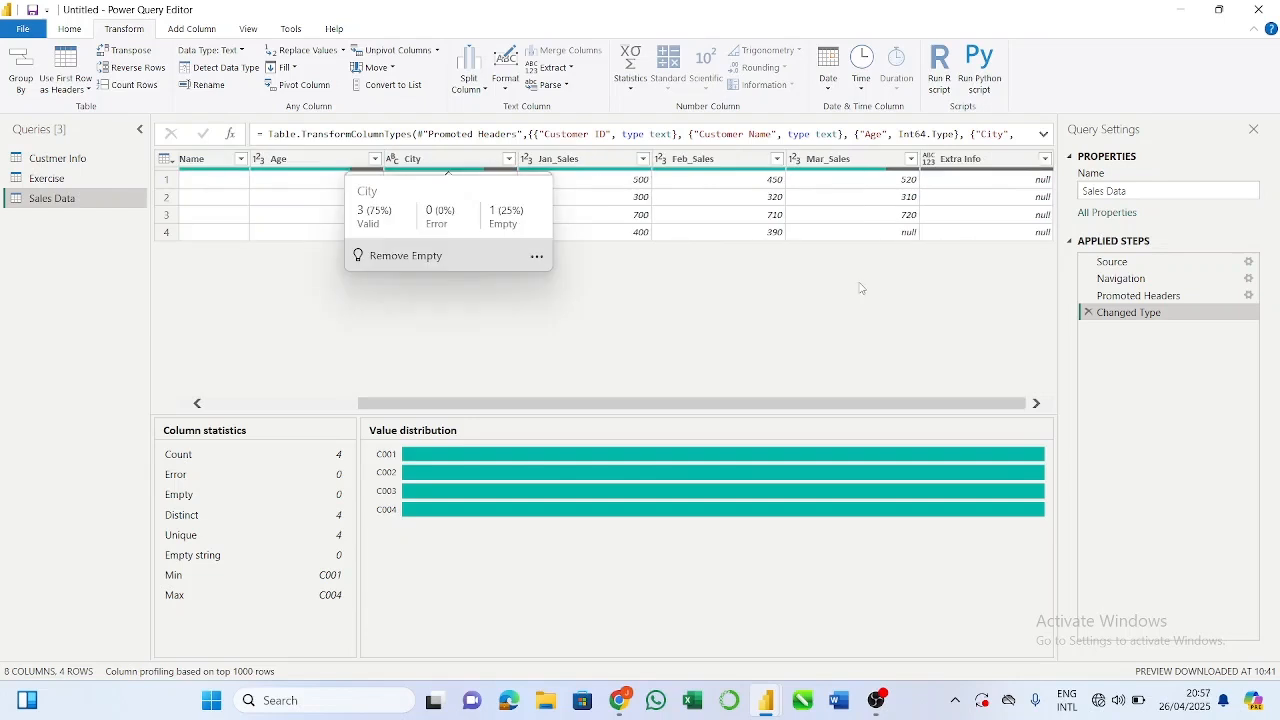
{"action": "left_click", "coordinate": [977, 163]}
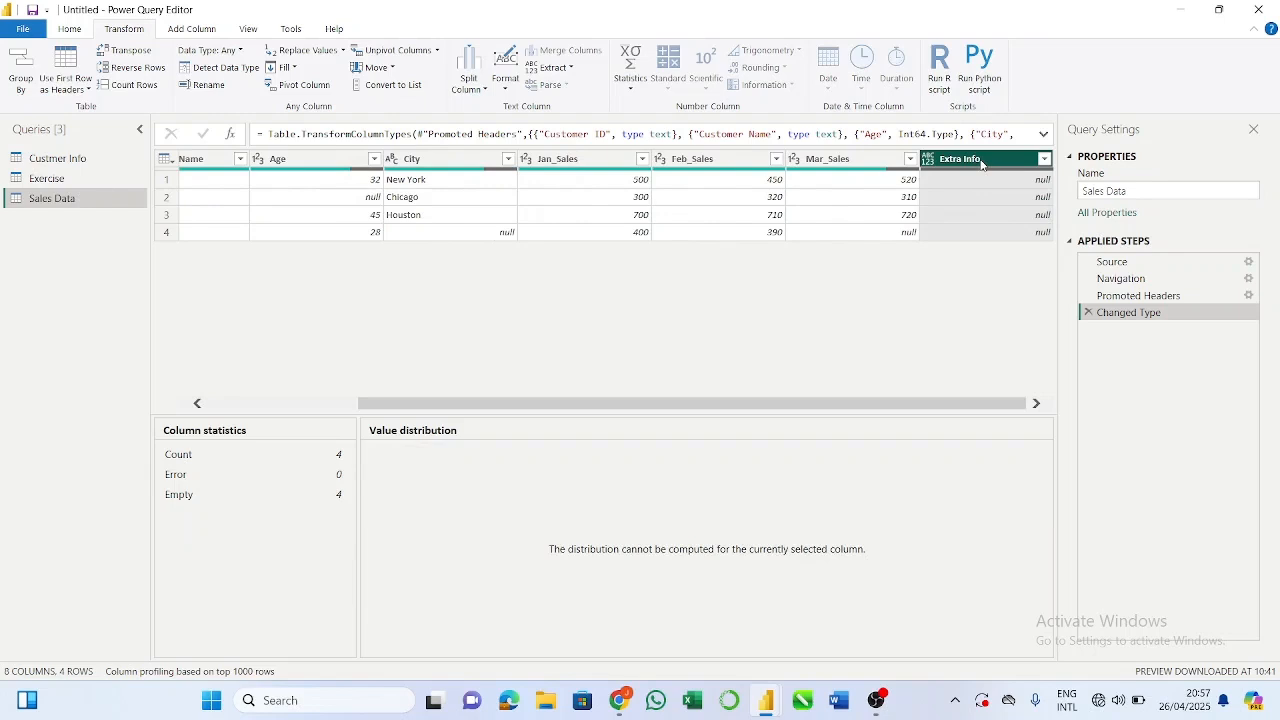
{"action": "right_click", "coordinate": [981, 165]}
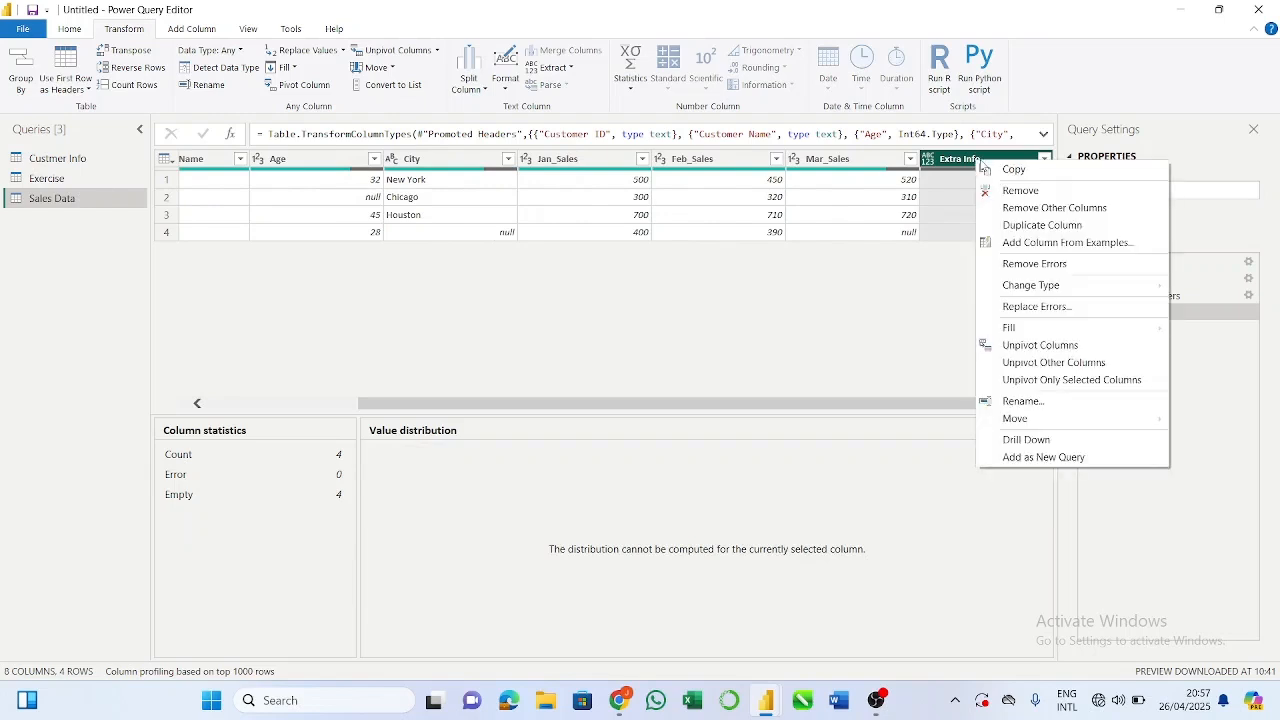
{"action": "left_click", "coordinate": [1022, 191]}
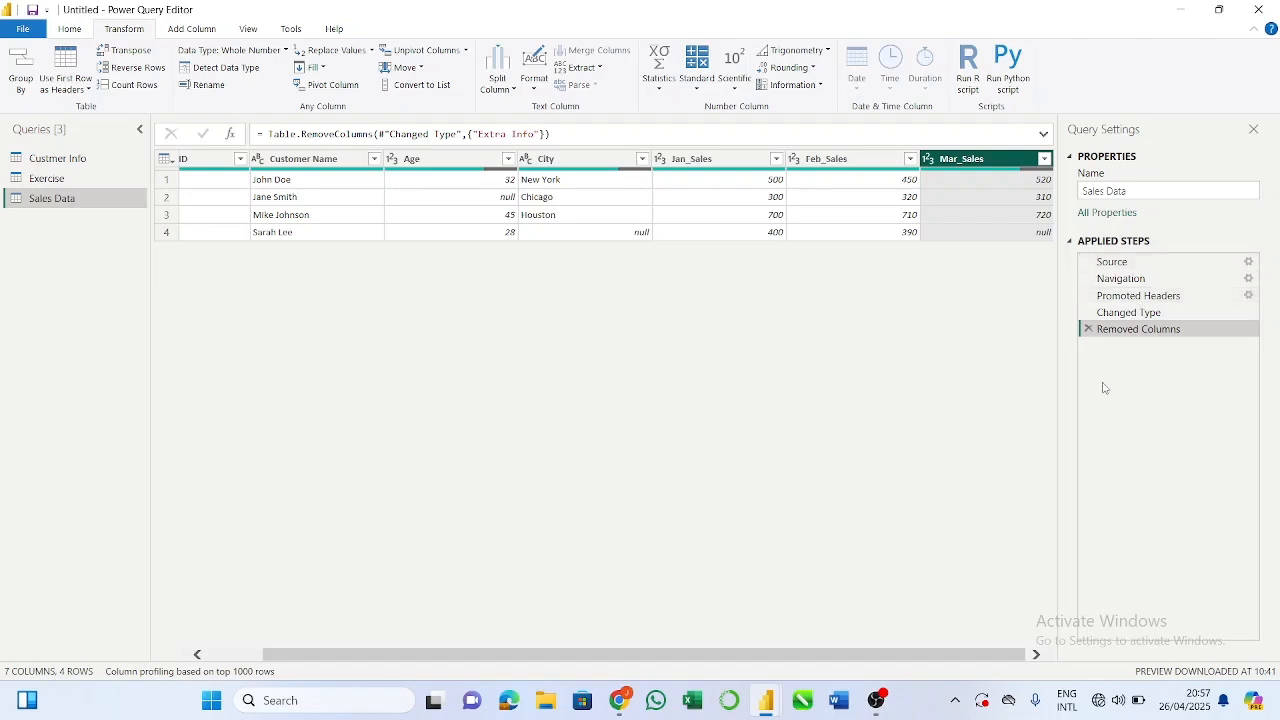
{"action": "left_click", "coordinate": [1089, 330]}
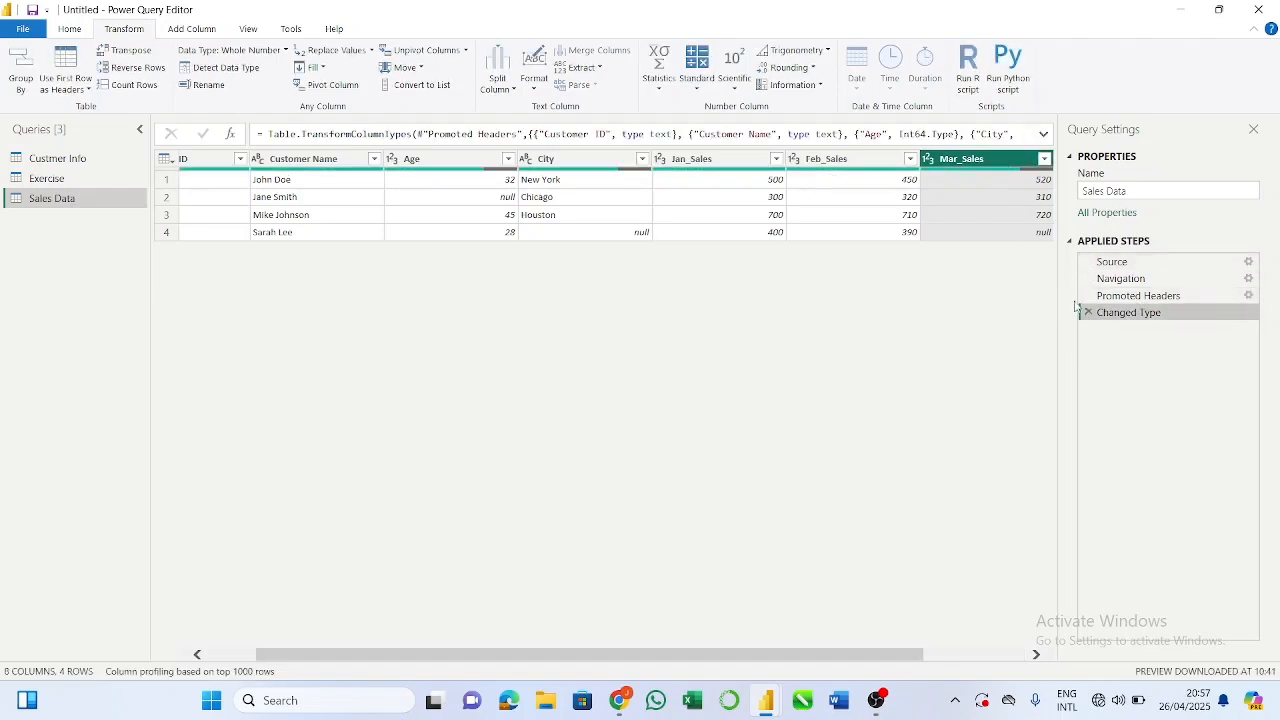
Step: Remove the Extra Info column from the Sales Data query
{"action": "scroll", "coordinate": [965, 182], "scroll_direction": "right", "scroll_amount": 2}
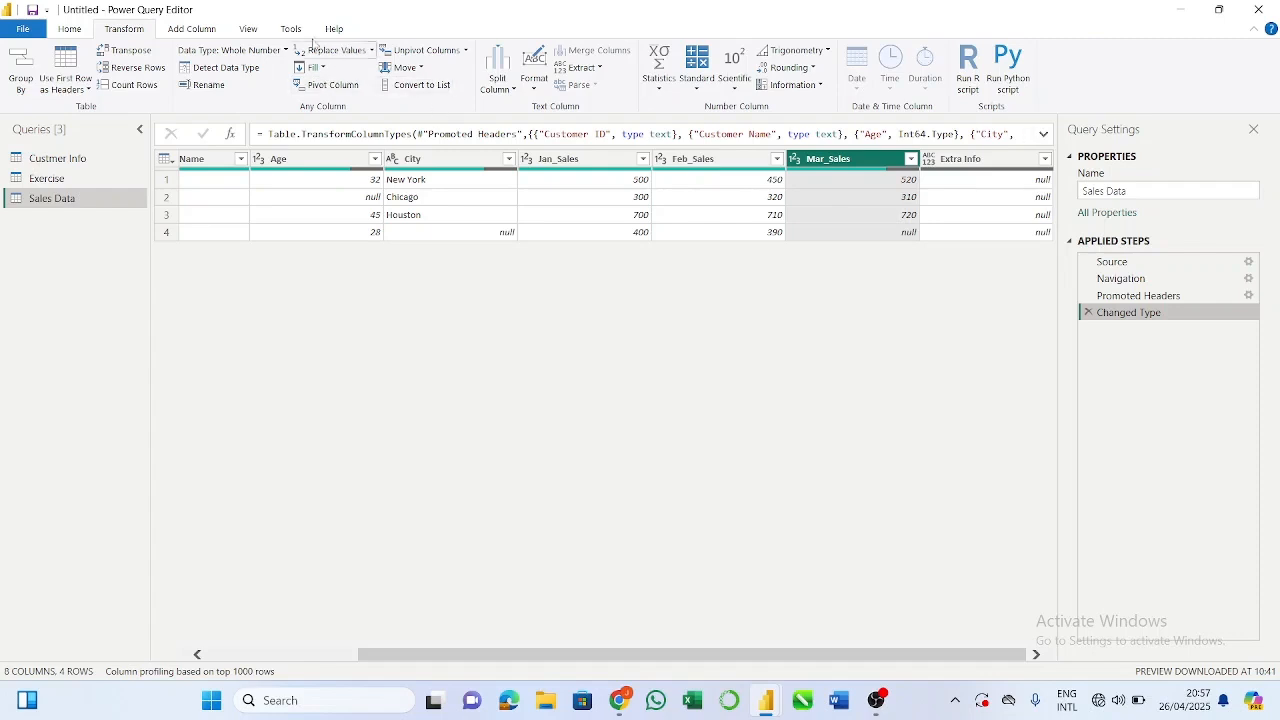
{"action": "left_click", "coordinate": [84, 33]}
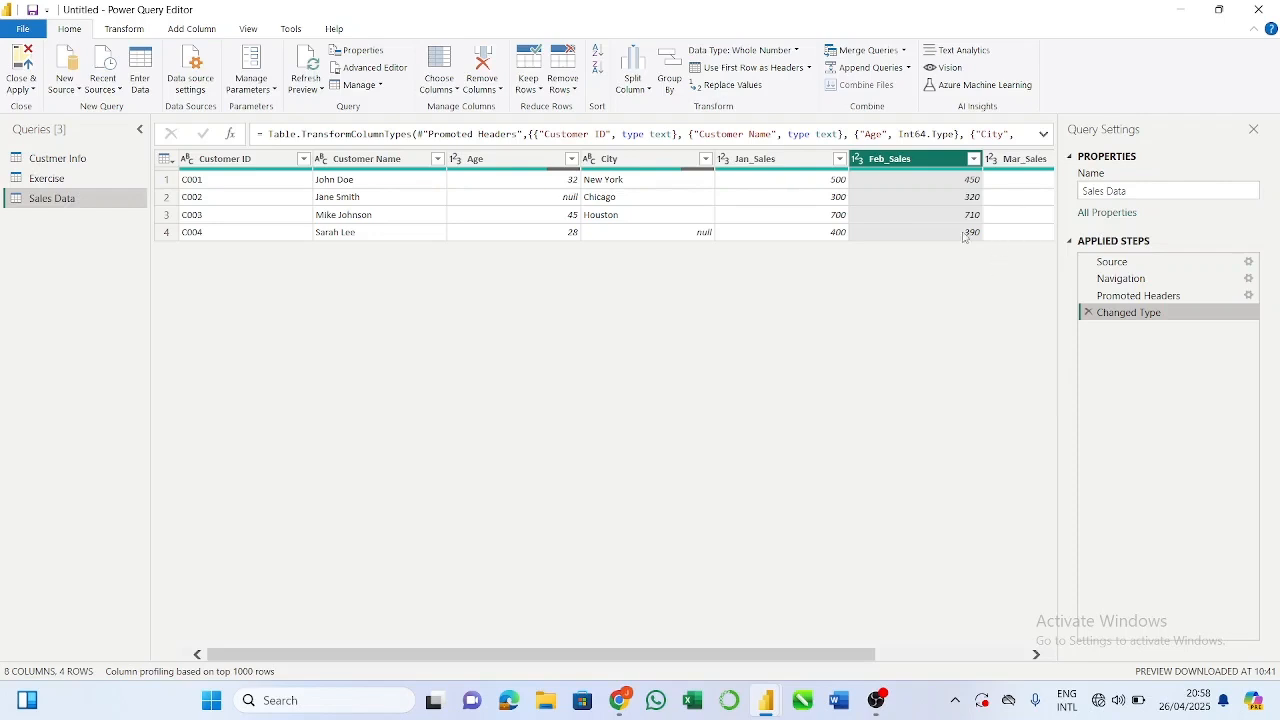
{"action": "scroll", "coordinate": [986, 202], "scroll_direction": "right", "scroll_amount": 2}
{"action": "scroll", "coordinate": [986, 202], "scroll_direction": "right", "scroll_amount": 2}
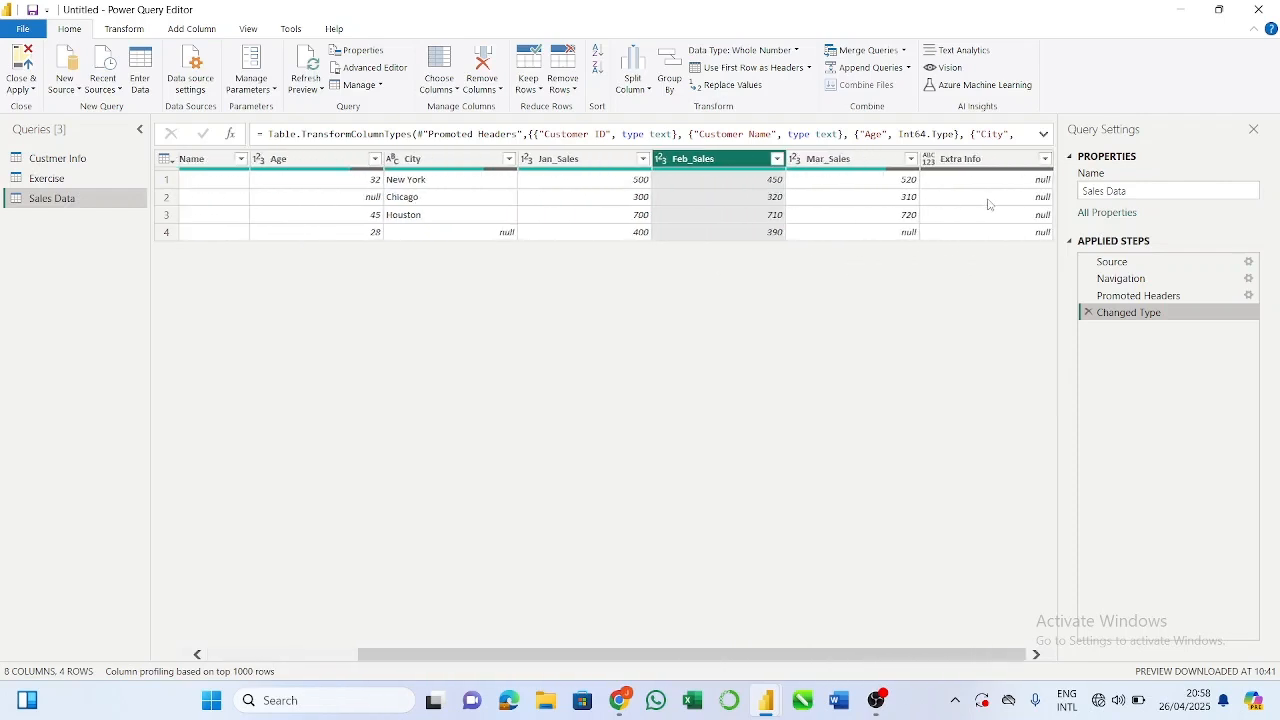
{"action": "left_click", "coordinate": [983, 162]}
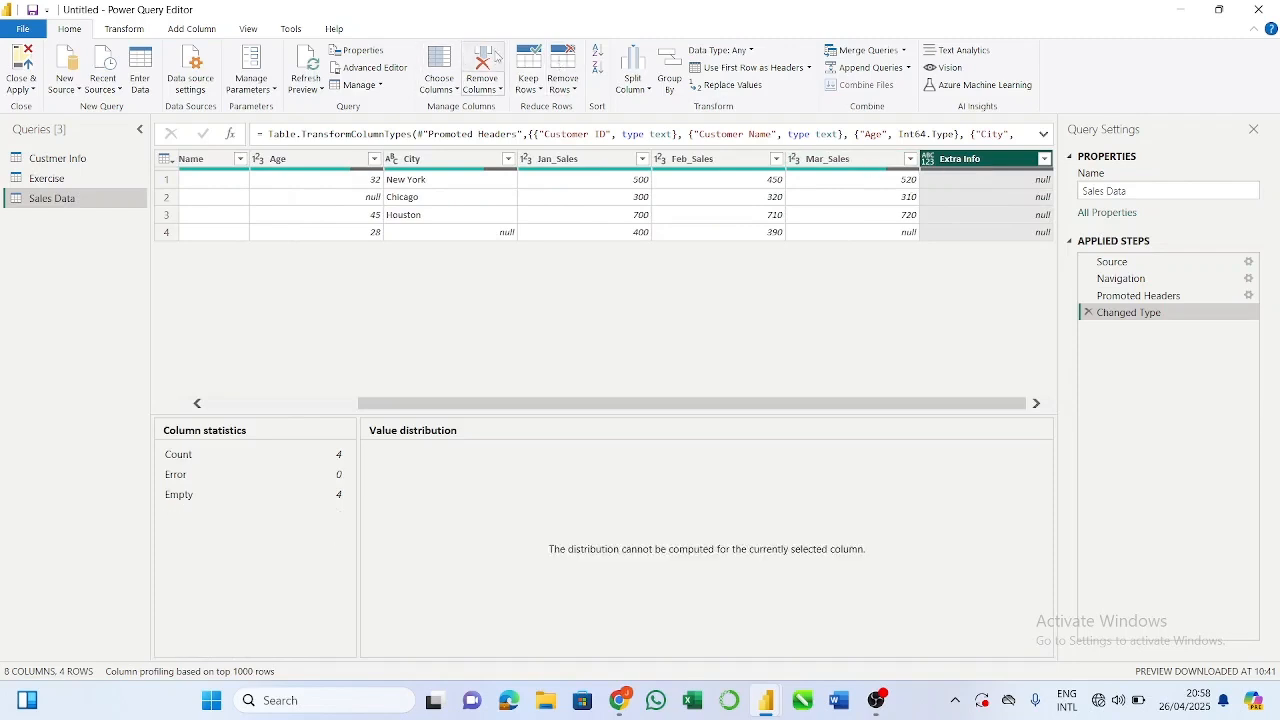
{"action": "left_click", "coordinate": [492, 66]}
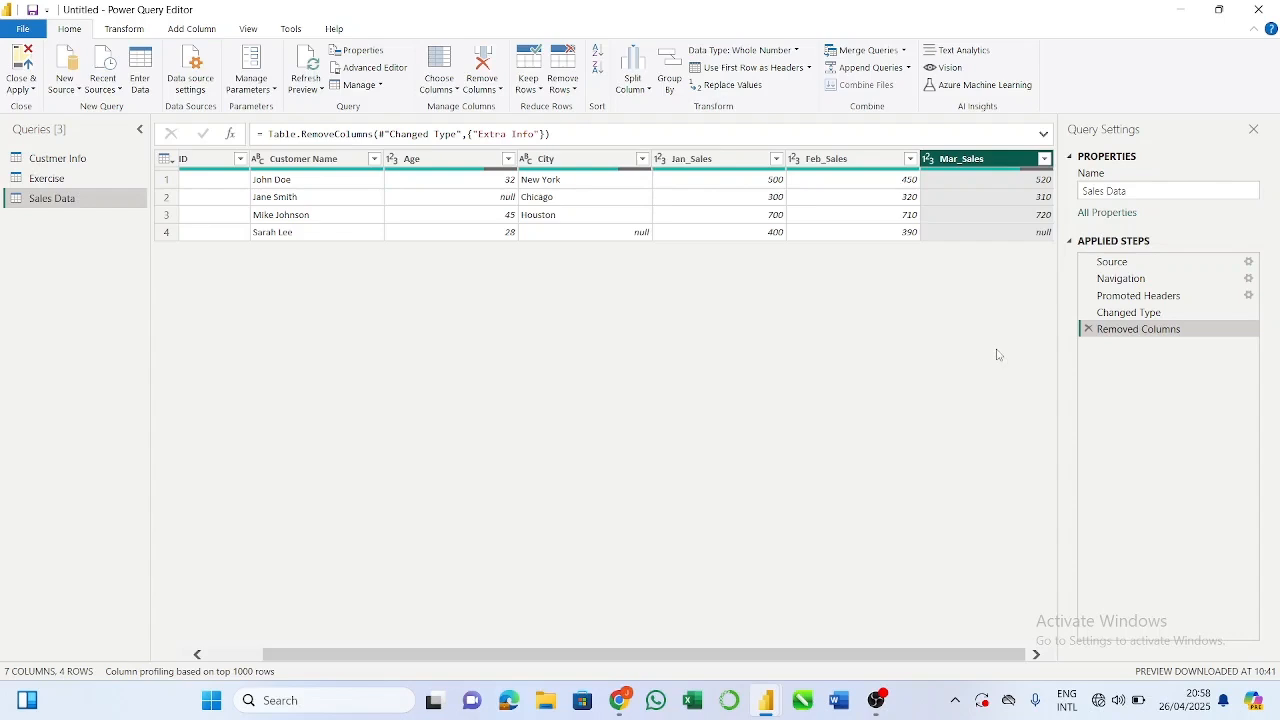
Step: Inspect the data type options available for the Mar_Sales and Customer ID columns without changing them
{"action": "left_click", "coordinate": [929, 160]}
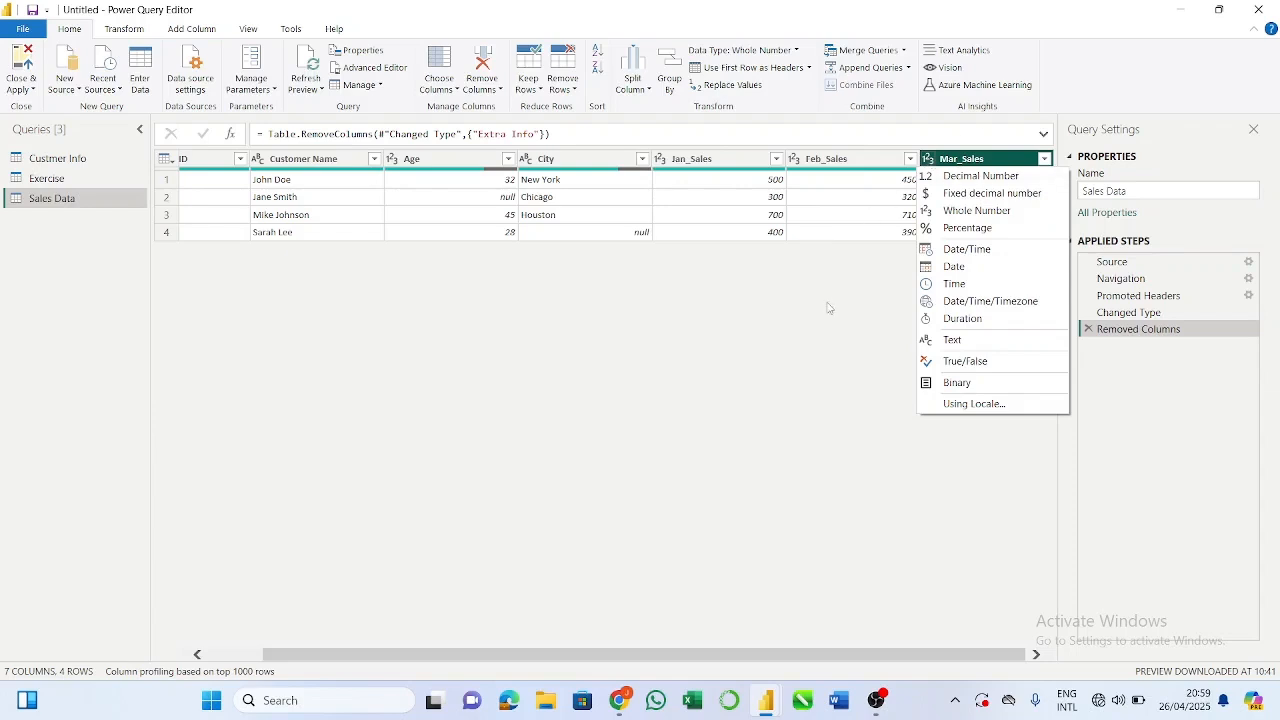
{"action": "left_click", "coordinate": [828, 306]}
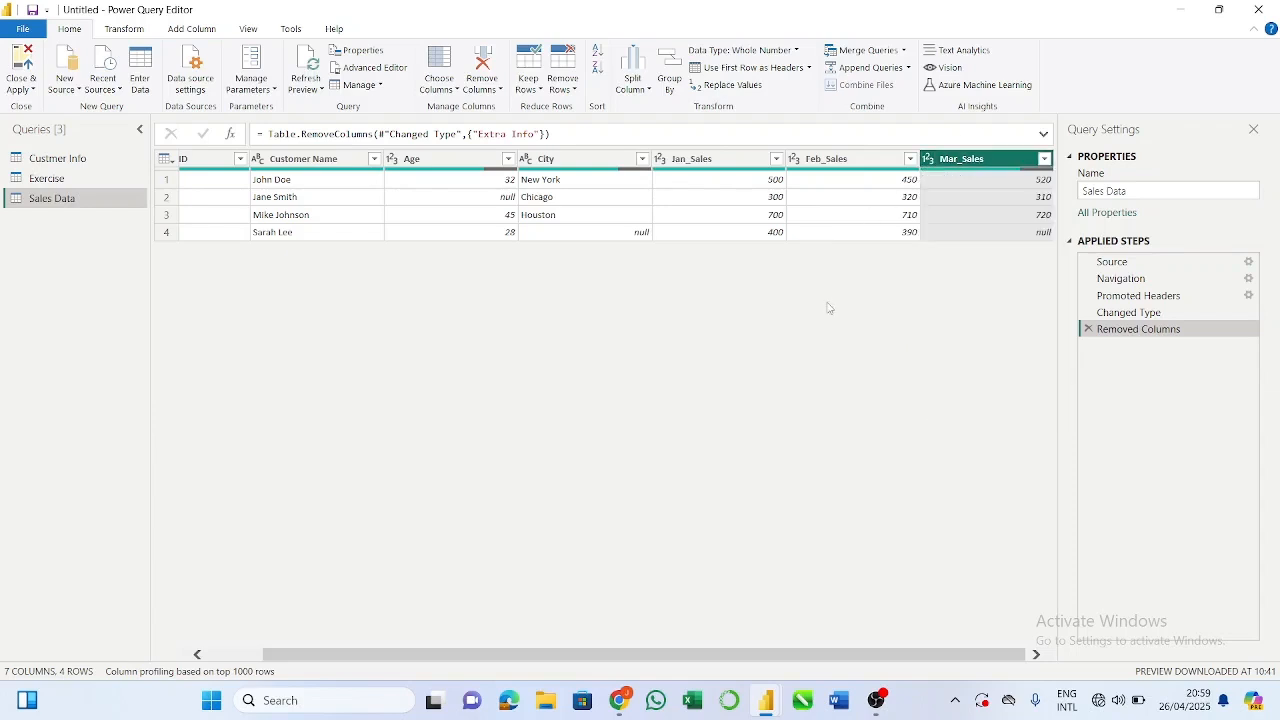
{"action": "left_click", "coordinate": [705, 216]}
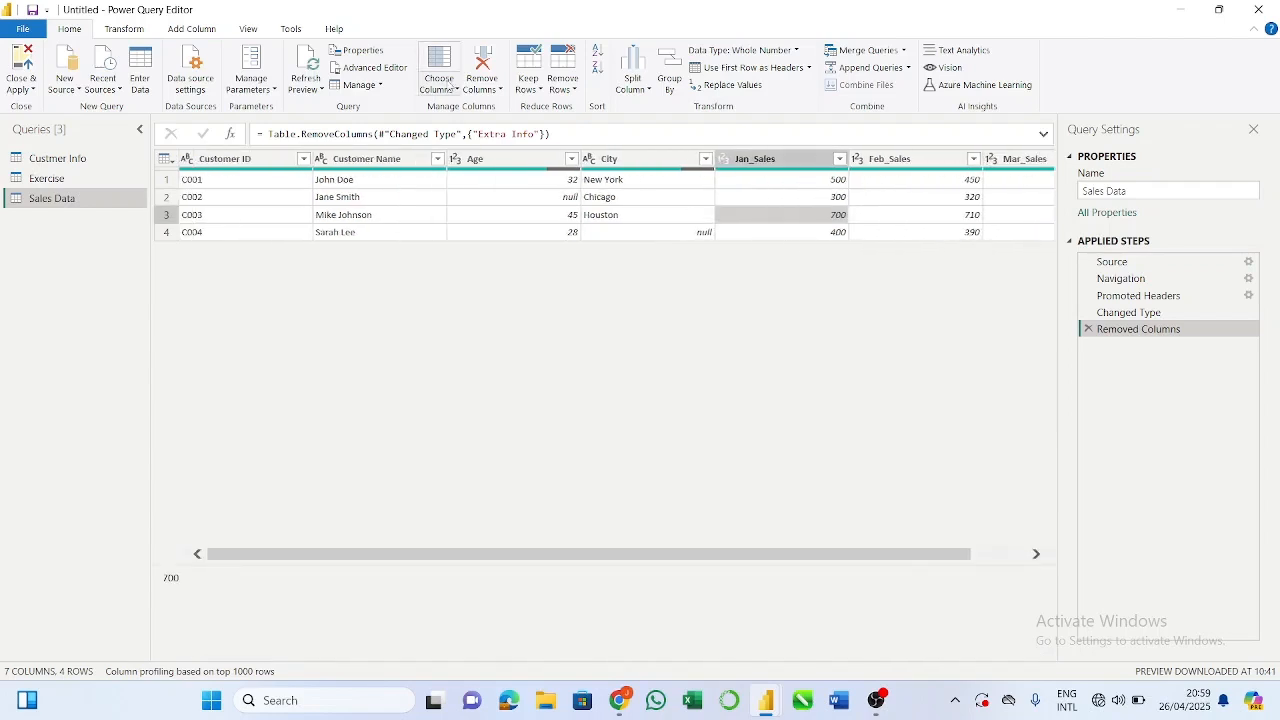
{"action": "left_click", "coordinate": [188, 160]}
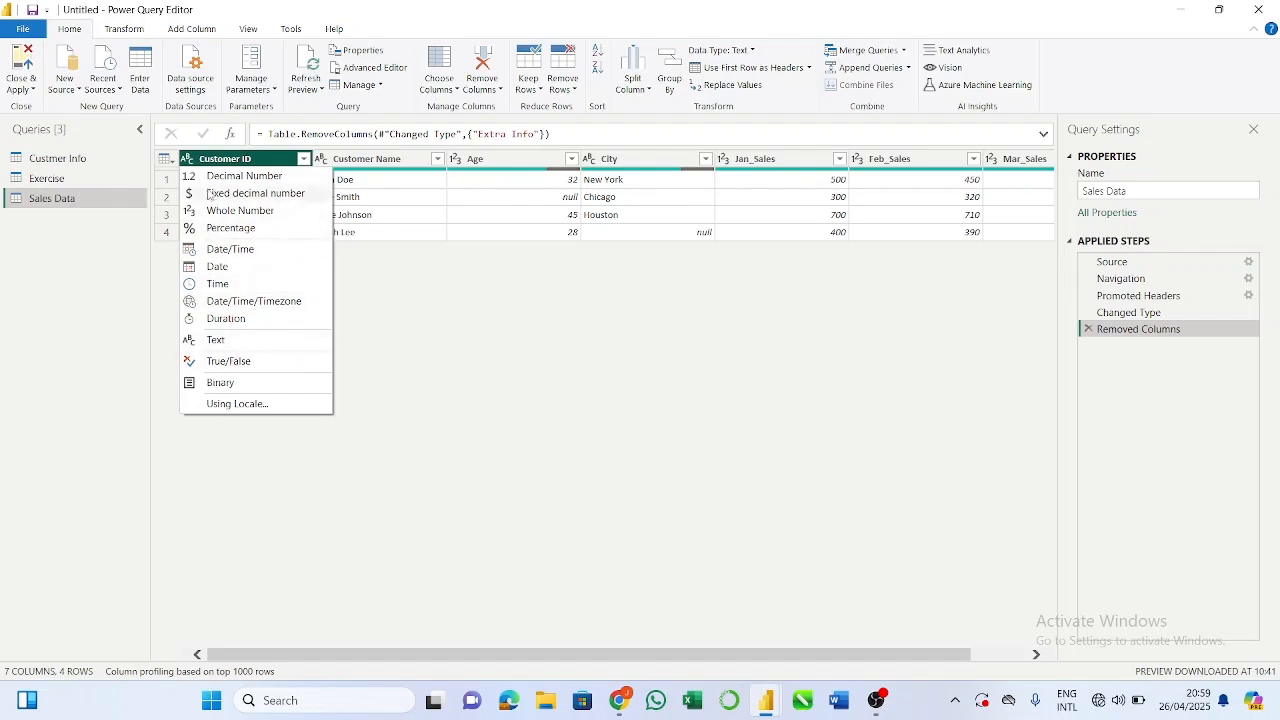
{"action": "left_click", "coordinate": [418, 251]}
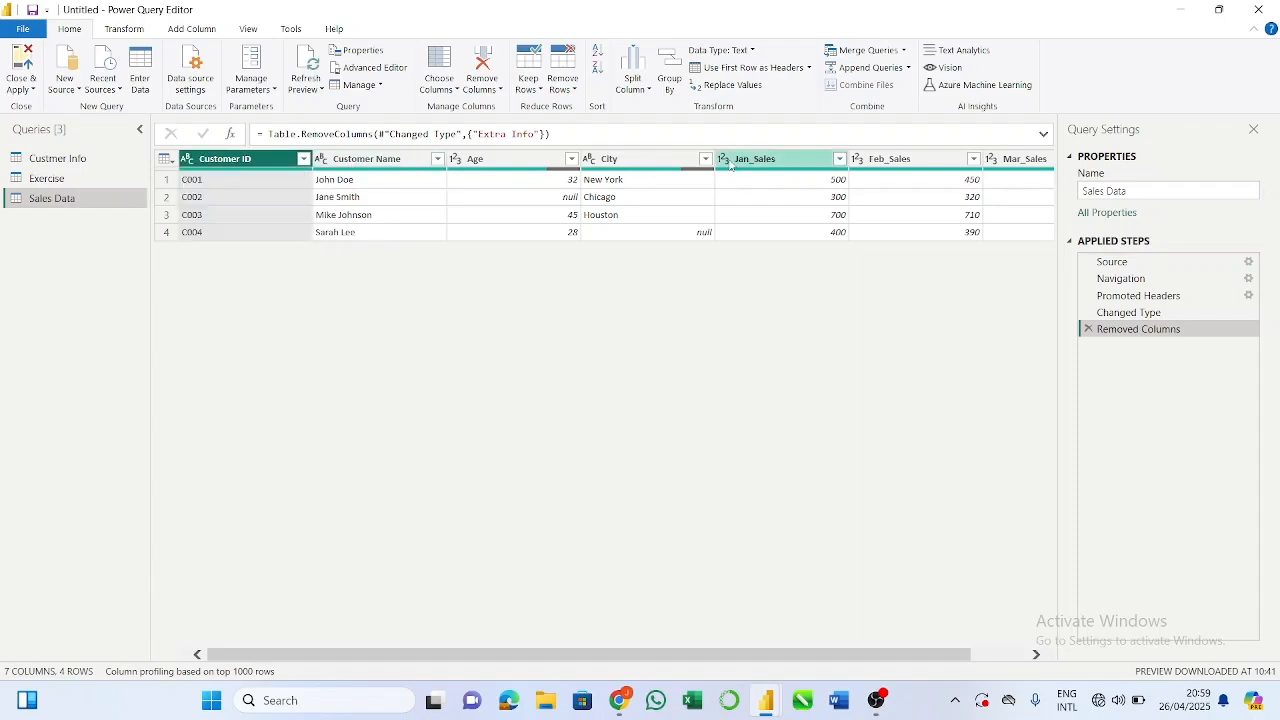
{"action": "left_click", "coordinate": [185, 160]}
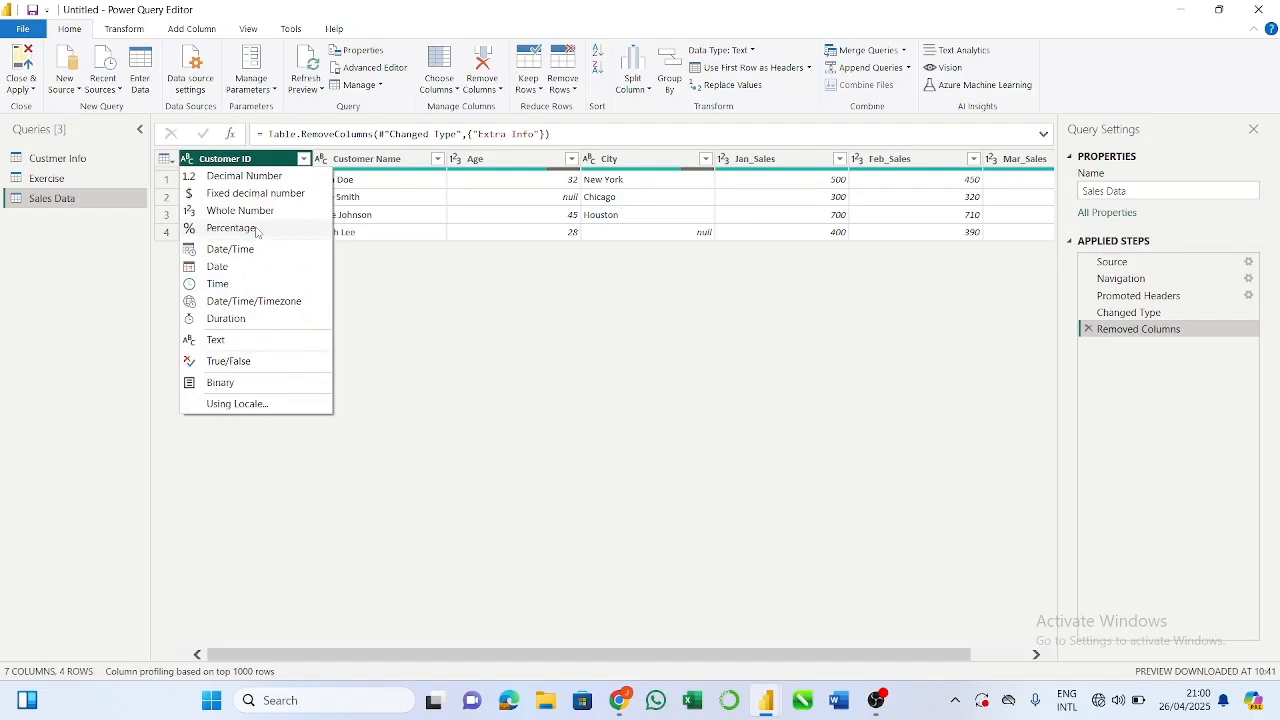
{"action": "left_click", "coordinate": [438, 350]}
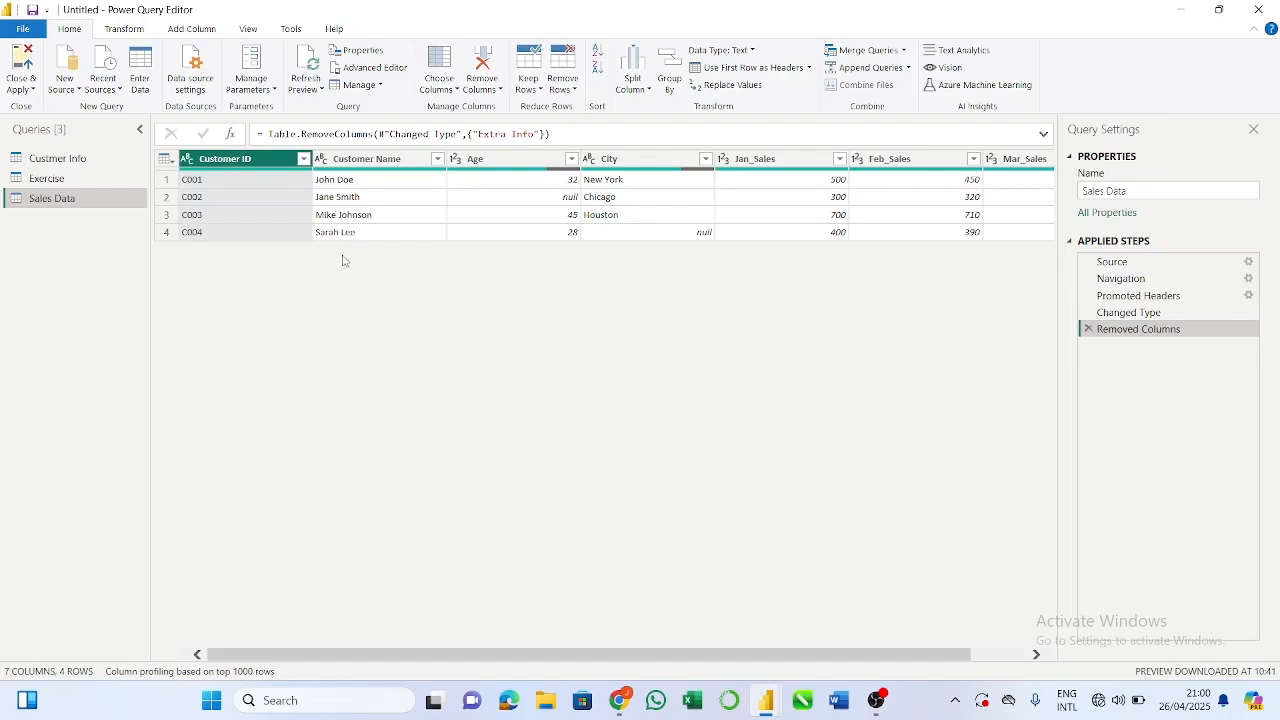
Step: Fill down the empty cells of the City column in the Sales Data query
{"action": "scroll", "coordinate": [352, 310], "scroll_direction": "right", "scroll_amount": 2}
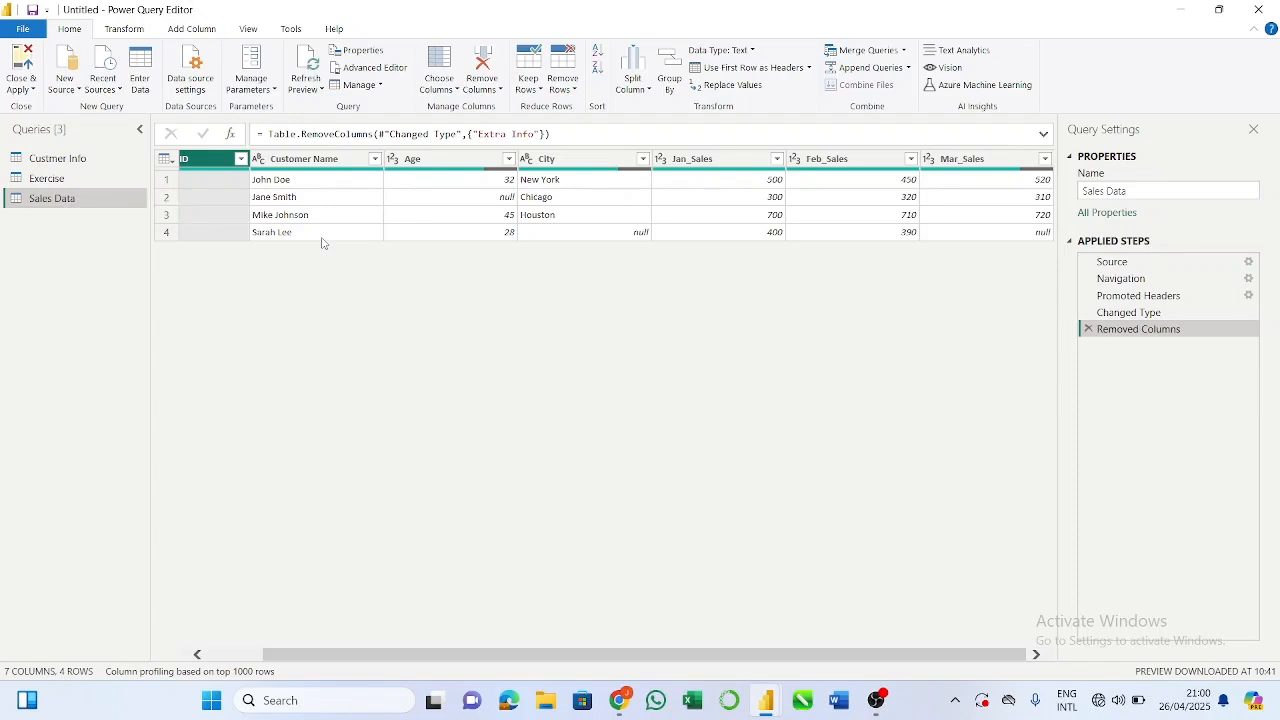
{"action": "scroll", "coordinate": [304, 256], "scroll_direction": "left", "scroll_amount": 1}
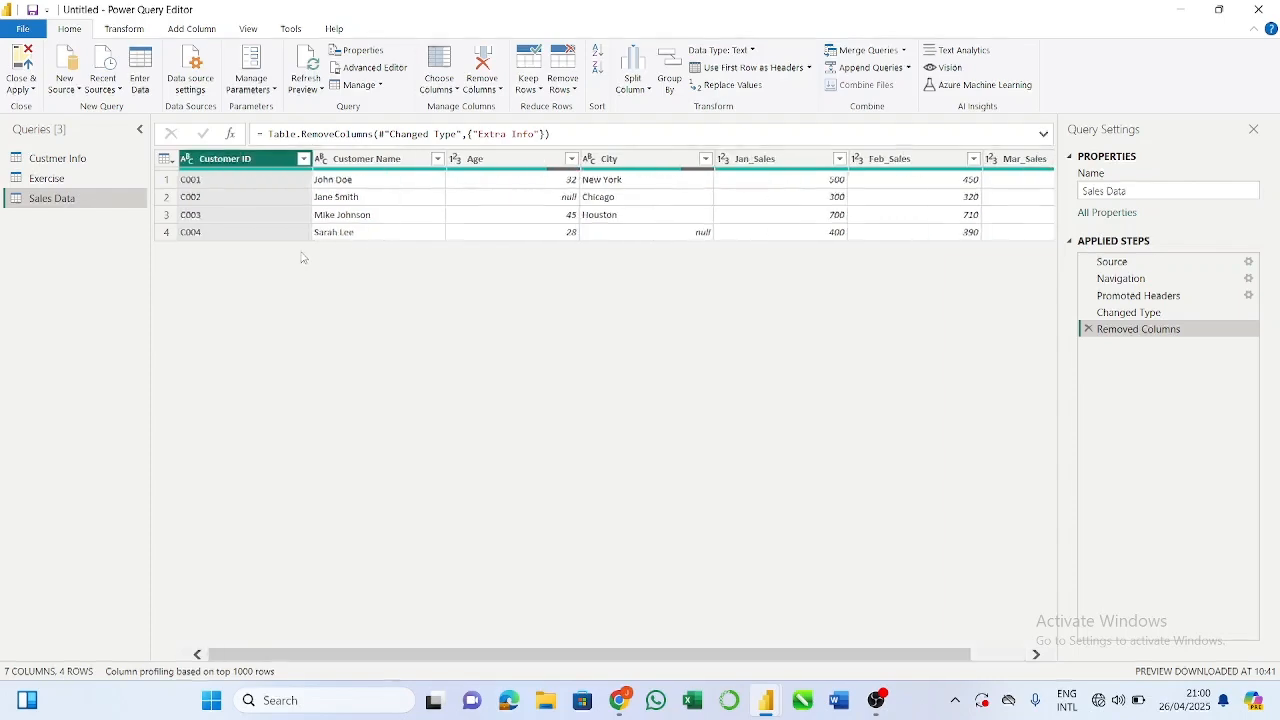
{"action": "scroll", "coordinate": [304, 255], "scroll_direction": "right", "scroll_amount": 1}
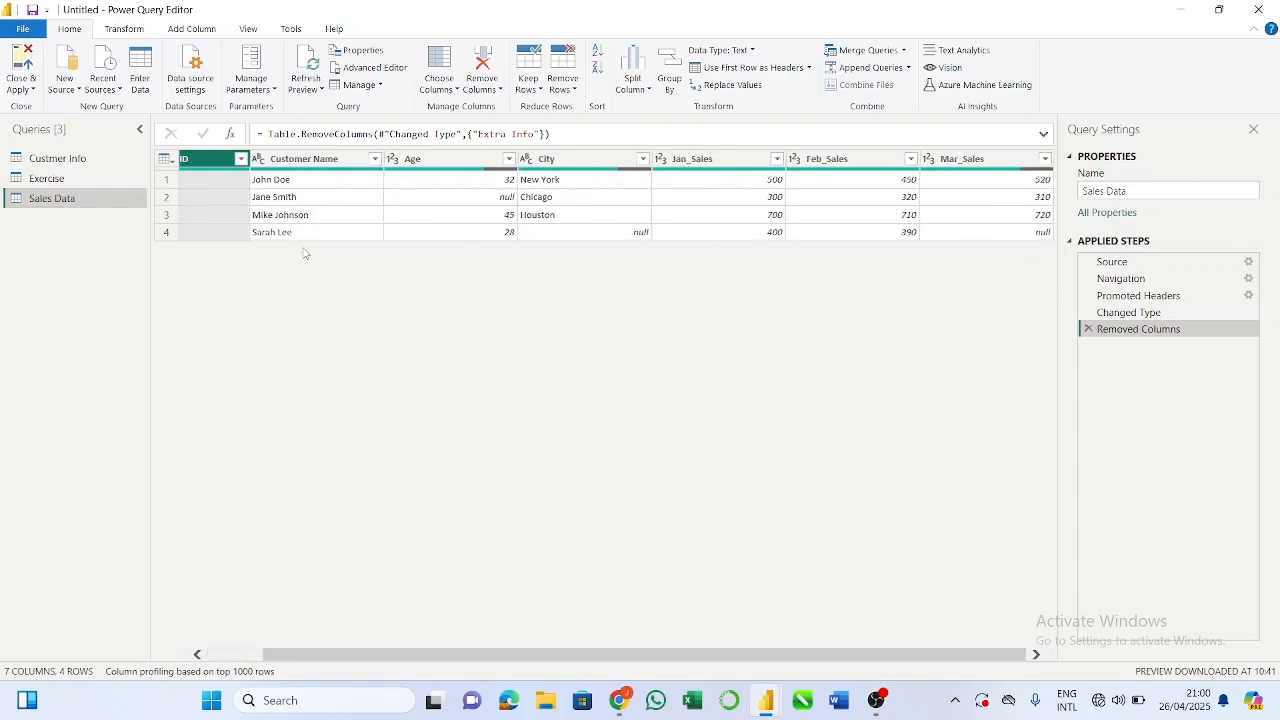
{"action": "left_click", "coordinate": [570, 160]}
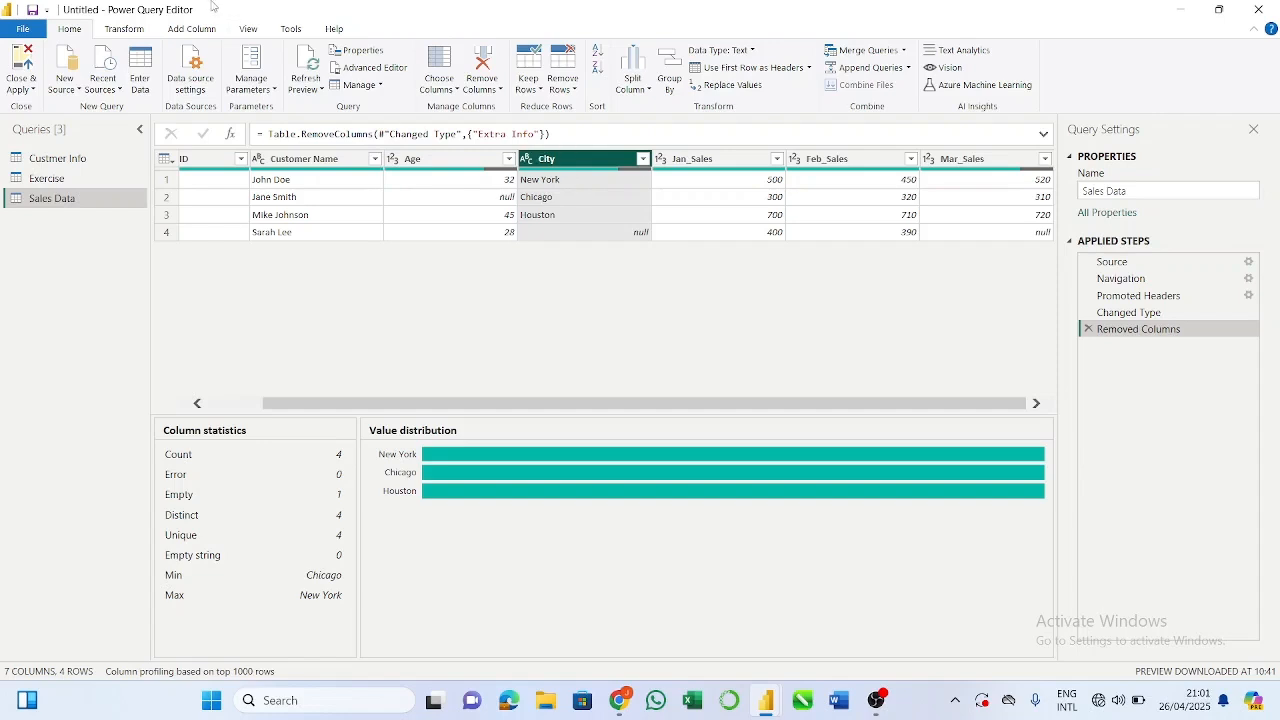
{"action": "left_click", "coordinate": [120, 28]}
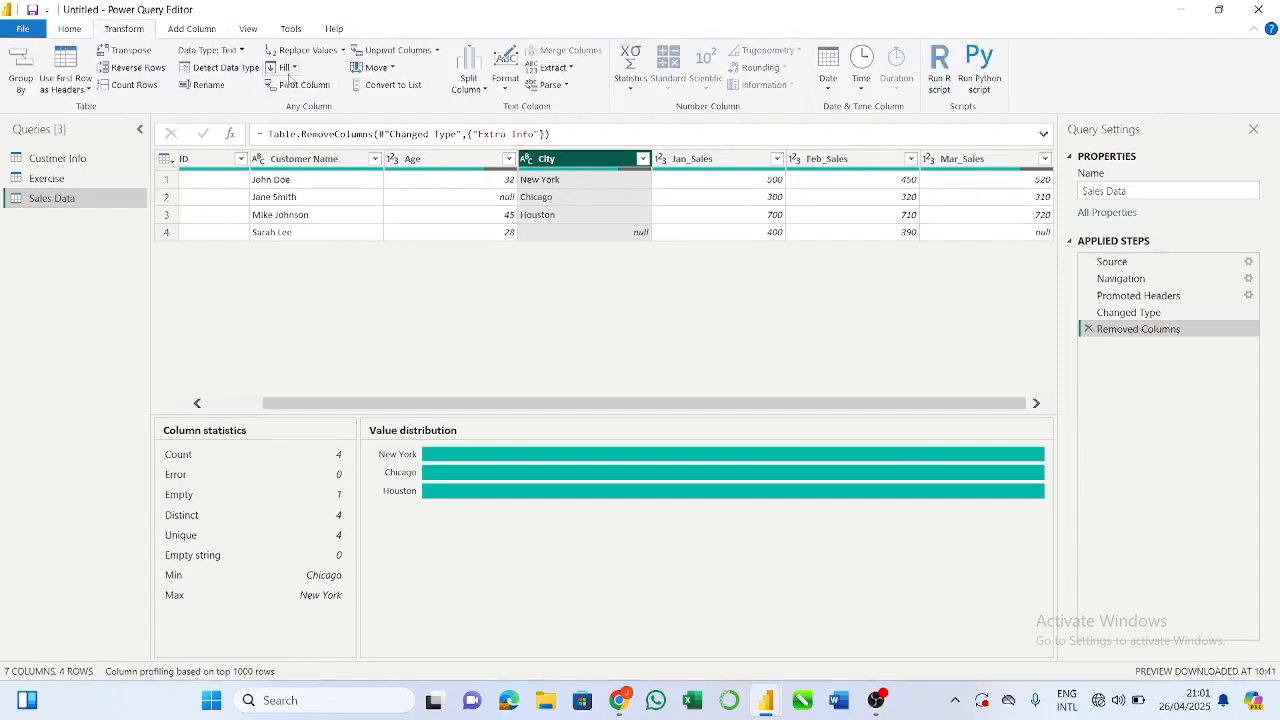
{"action": "left_click", "coordinate": [294, 68]}
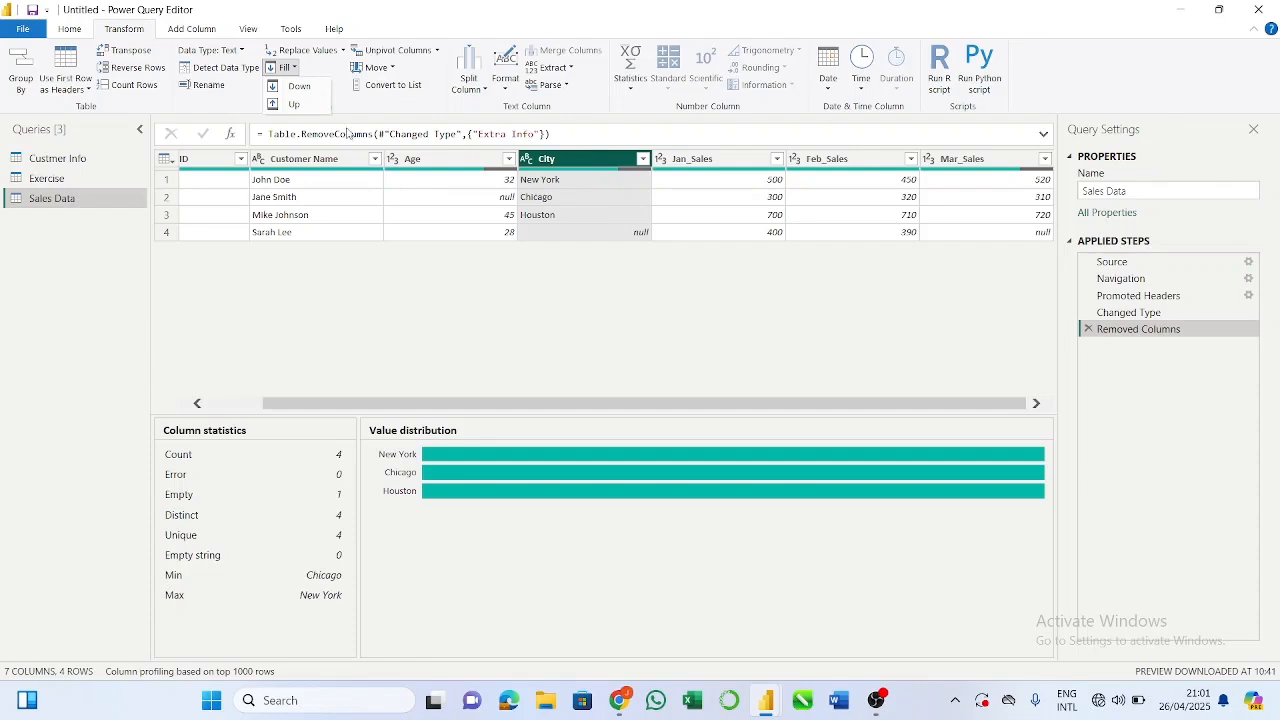
{"action": "left_click", "coordinate": [299, 87]}
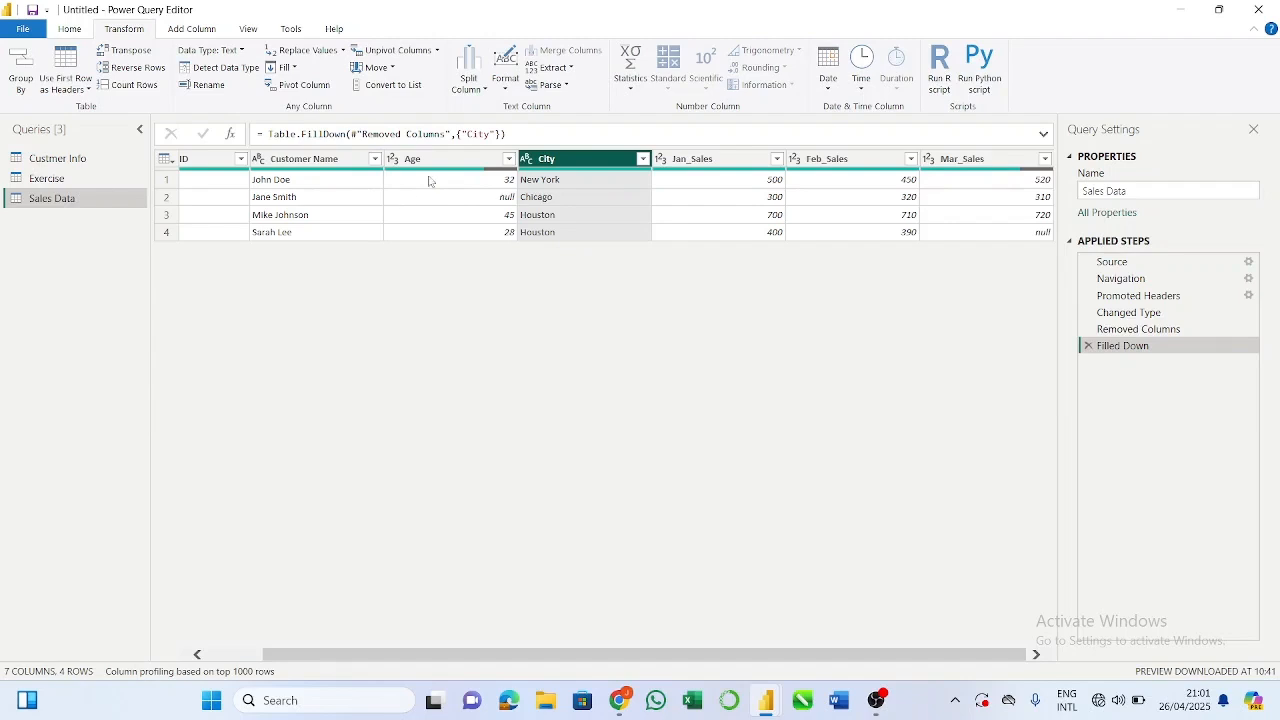
{"action": "right_click", "coordinate": [561, 160]}
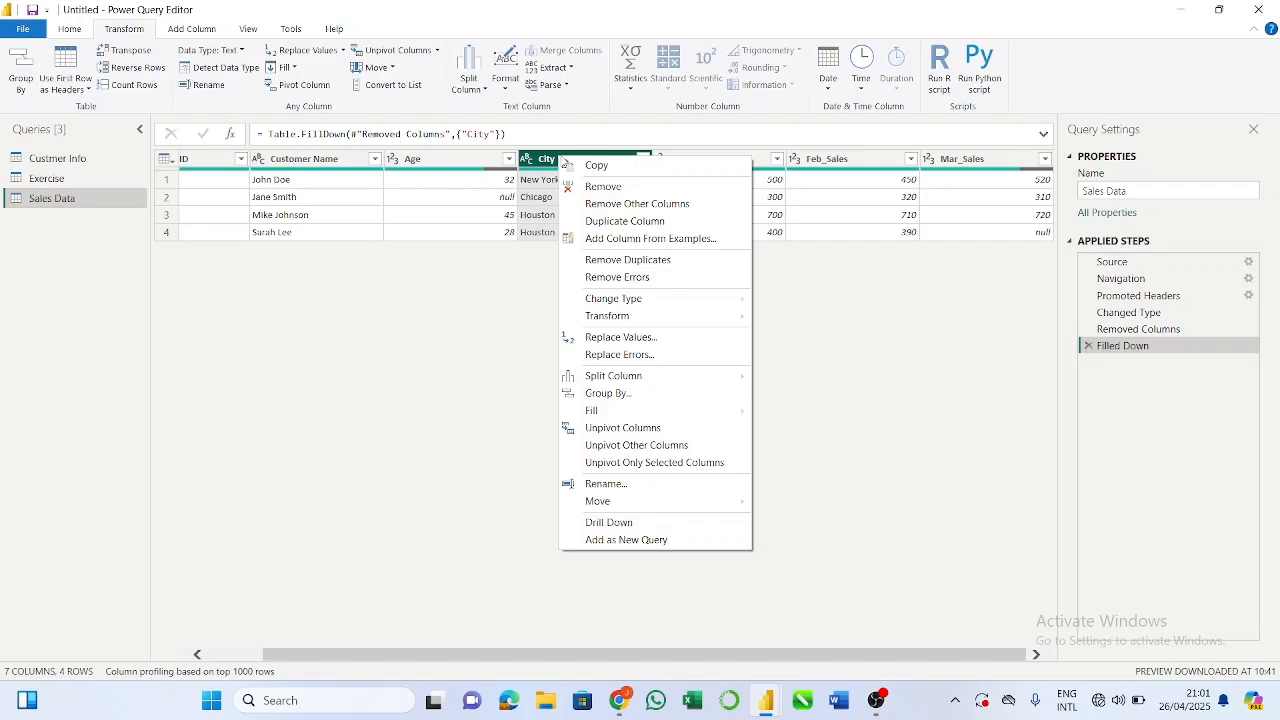
{"action": "left_click", "coordinate": [517, 323]}
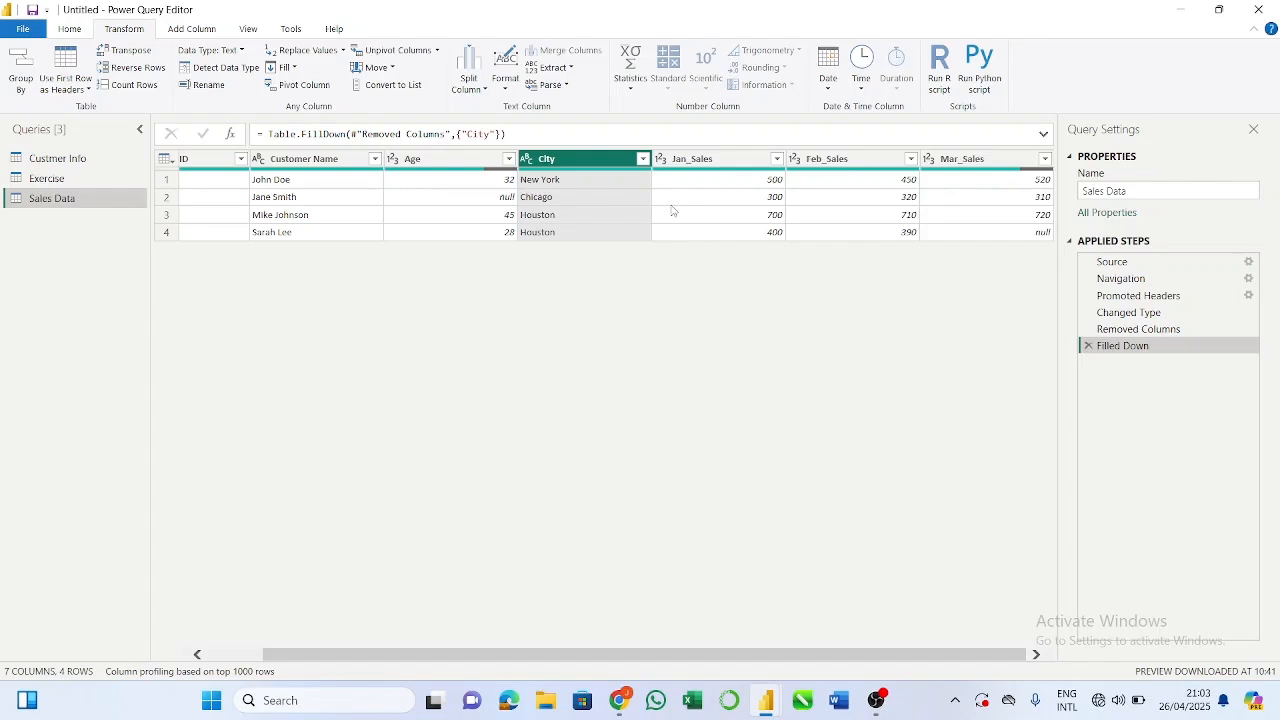
Step: Examine the column statistics of the Jan_Sales, Feb_Sales and Mar_Sales columns one by one
{"action": "left_click", "coordinate": [729, 165]}
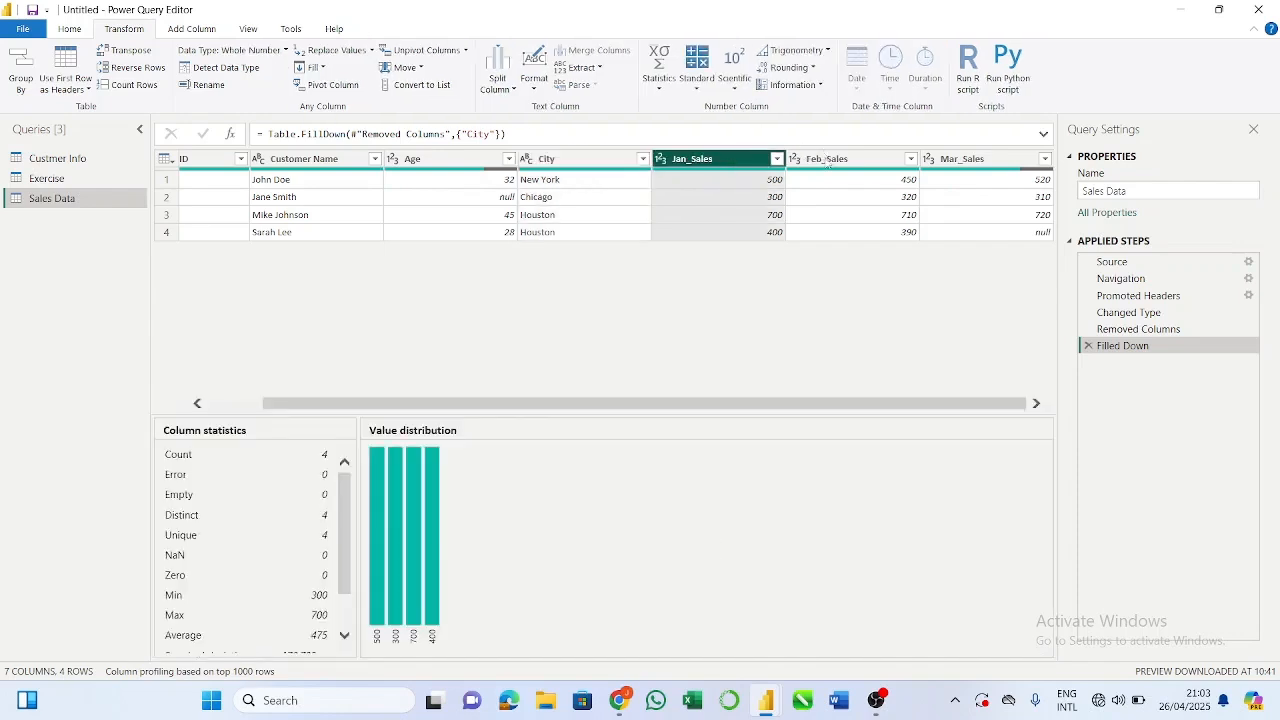
{"action": "left_click", "coordinate": [828, 166]}
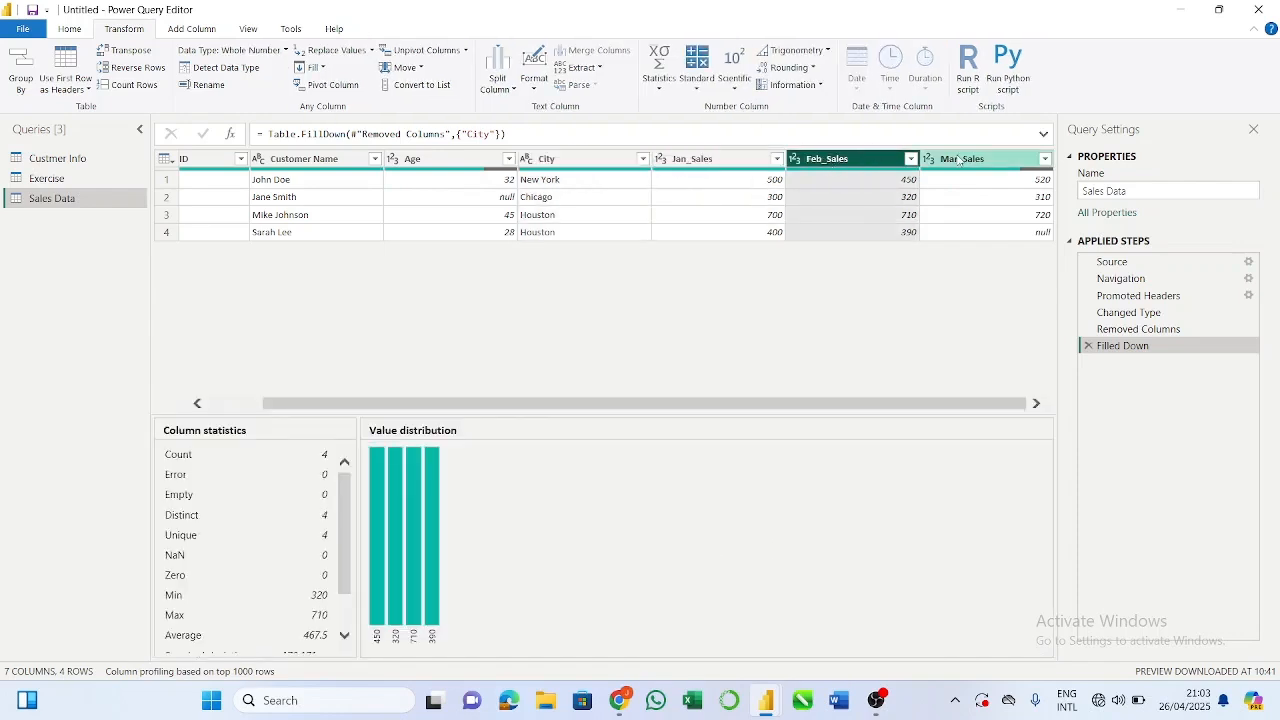
{"action": "left_click", "coordinate": [958, 161]}
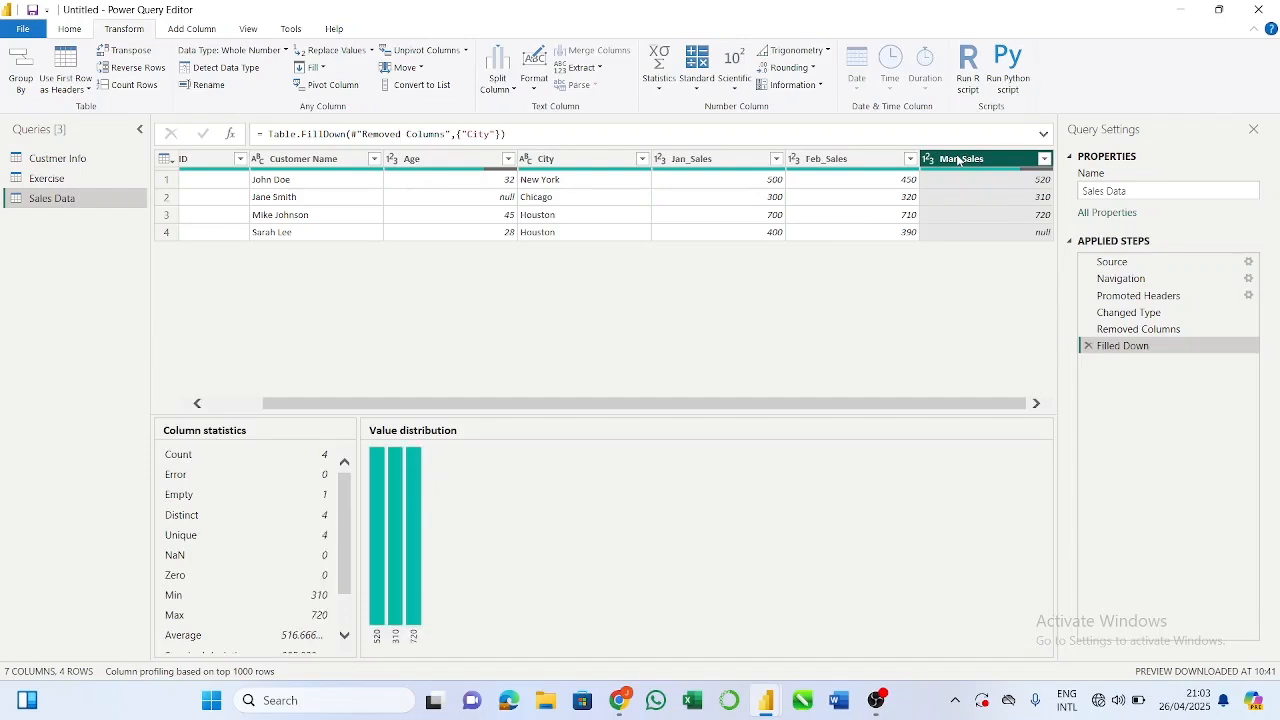
{"action": "left_click", "coordinate": [715, 160]}
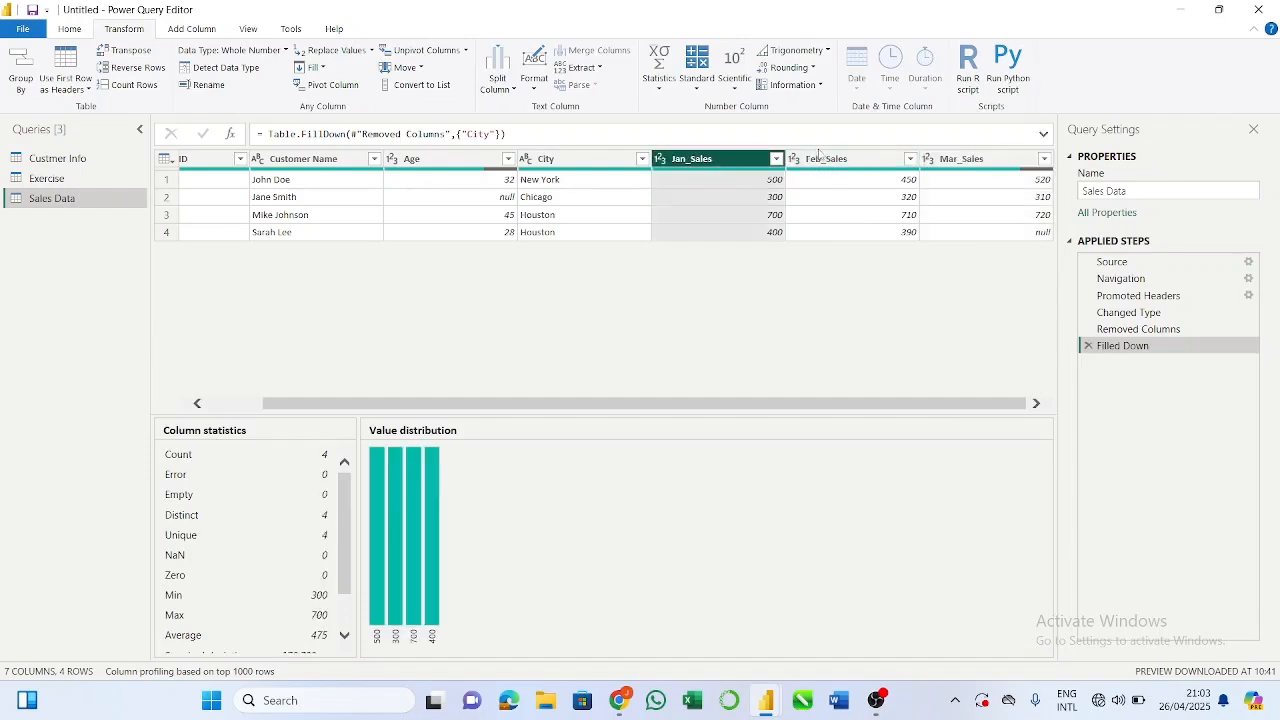
{"action": "left_click", "coordinate": [821, 156]}
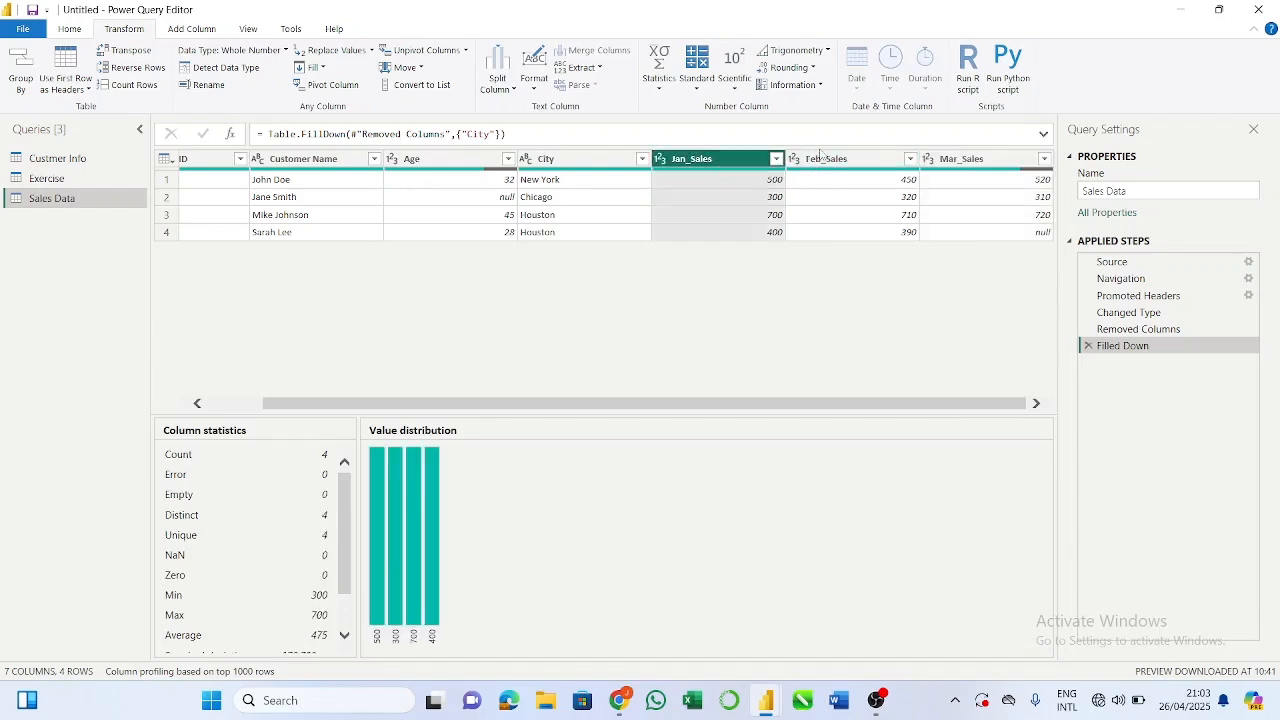
{"action": "left_click", "coordinate": [958, 160]}
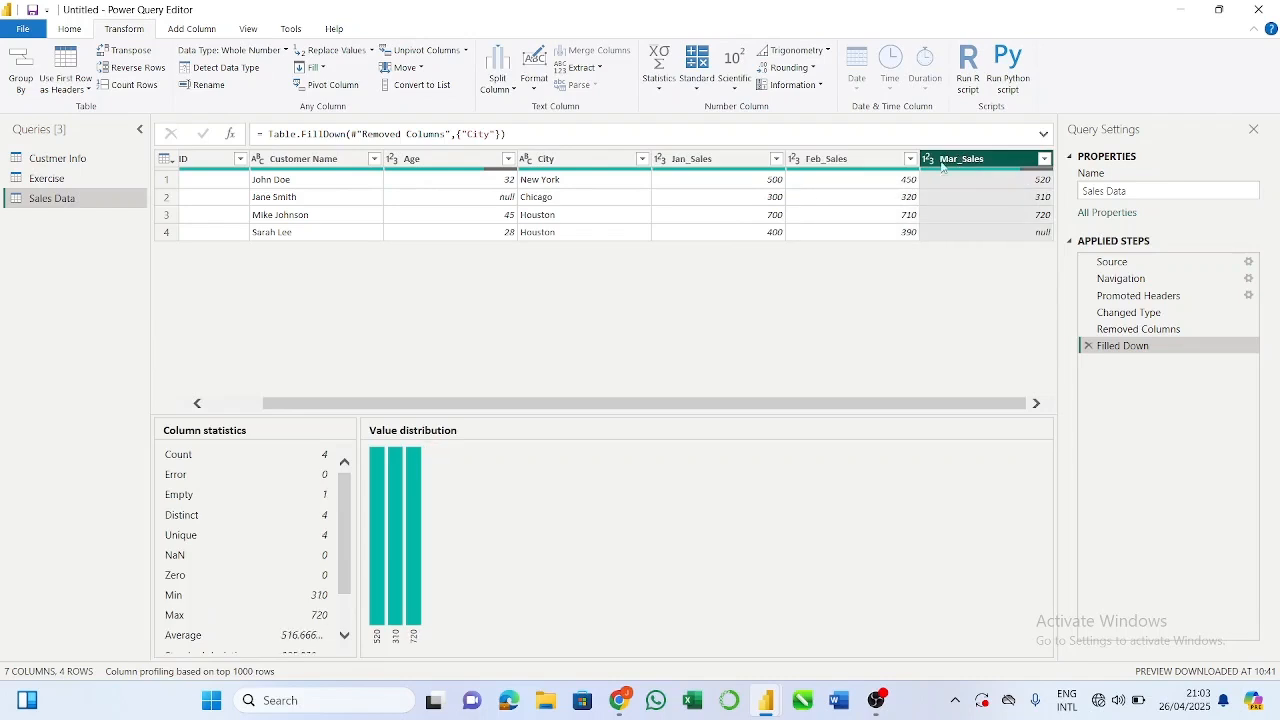
{"action": "left_click", "coordinate": [754, 160]}
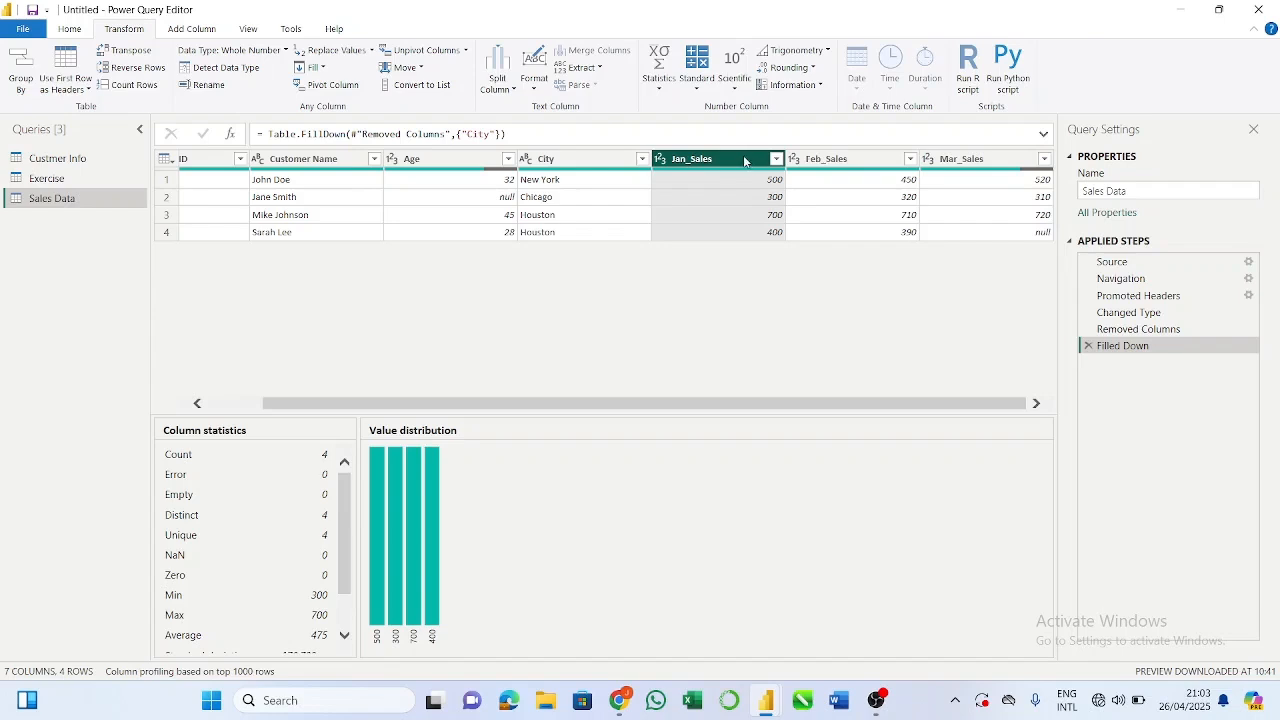
{"action": "left_click", "coordinate": [838, 164]}
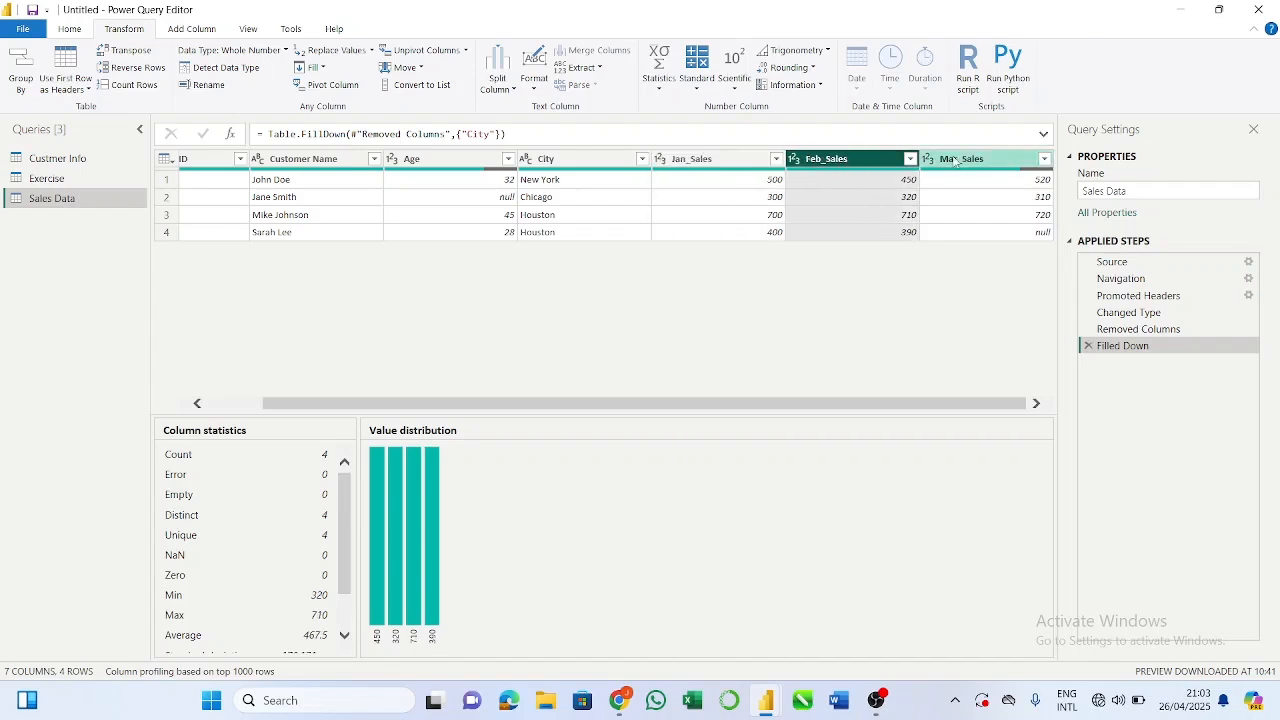
{"action": "left_click", "coordinate": [952, 158]}
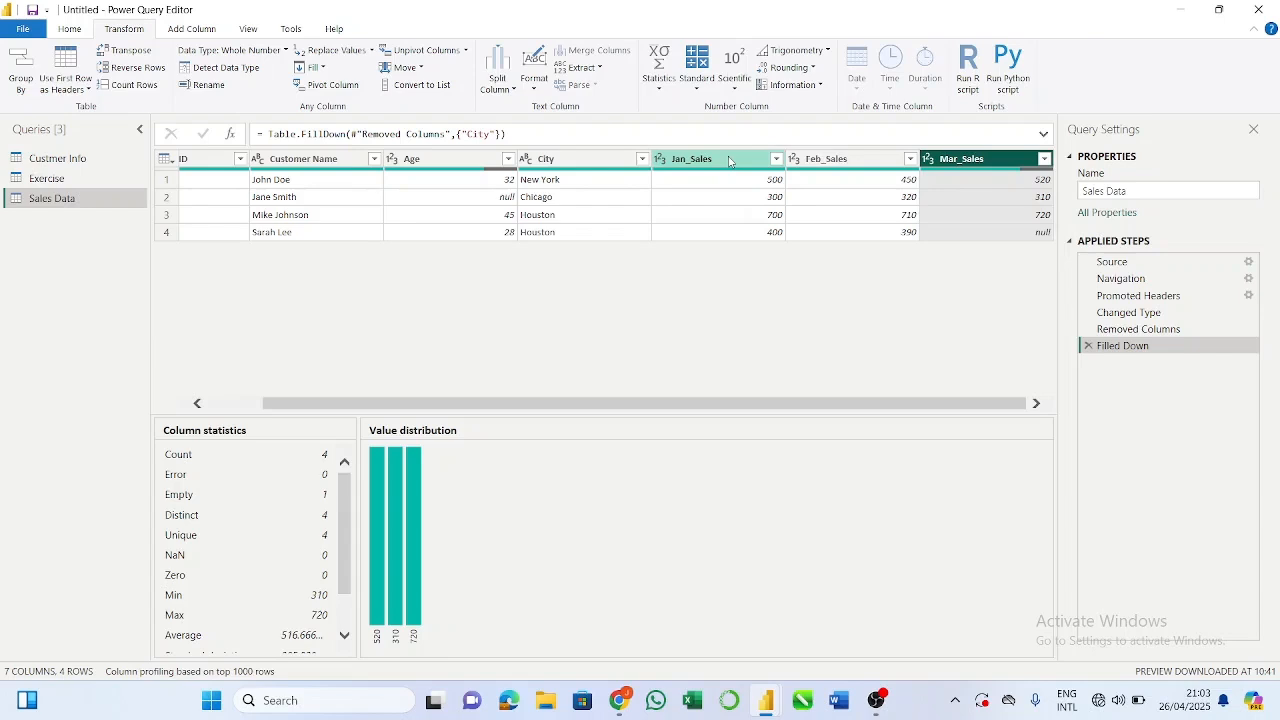
Step: Select the Jan_Sales, Feb_Sales and Mar_Sales columns together and unpivot them into attribute–value rows
{"action": "left_click", "coordinate": [729, 162]}
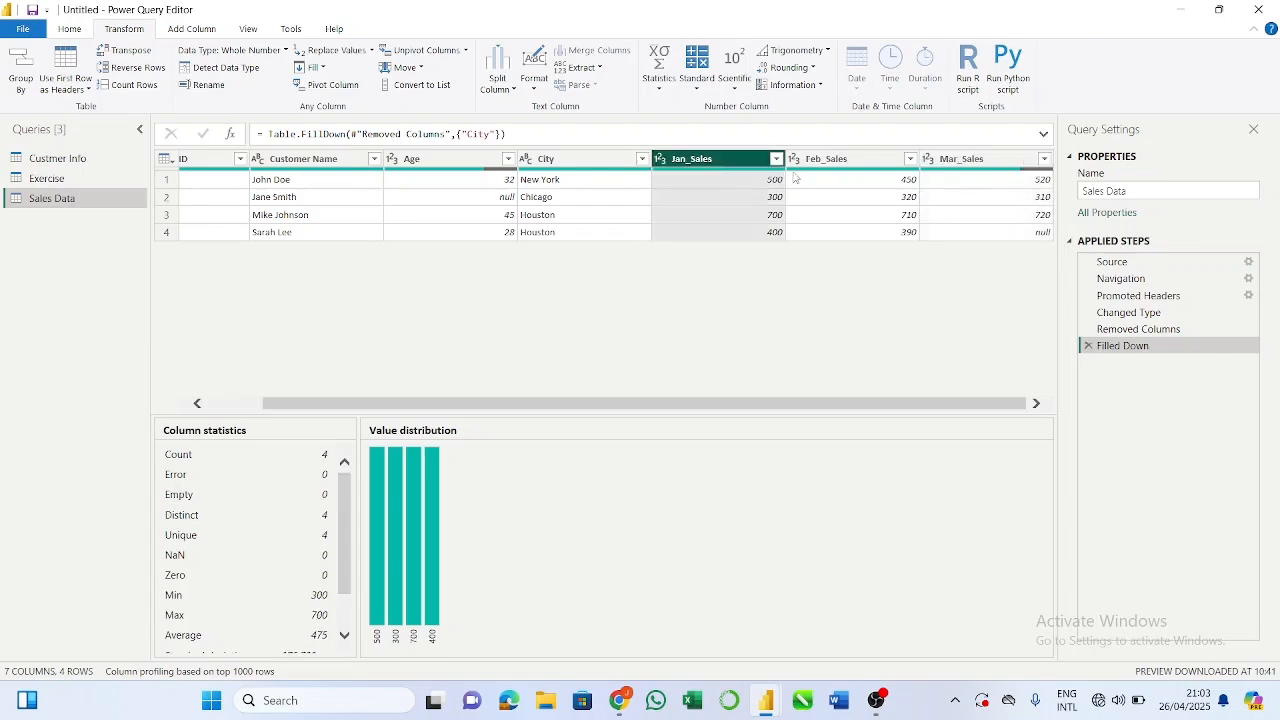
{"action": "left_click", "coordinate": [826, 164], "text": "ctrl"}
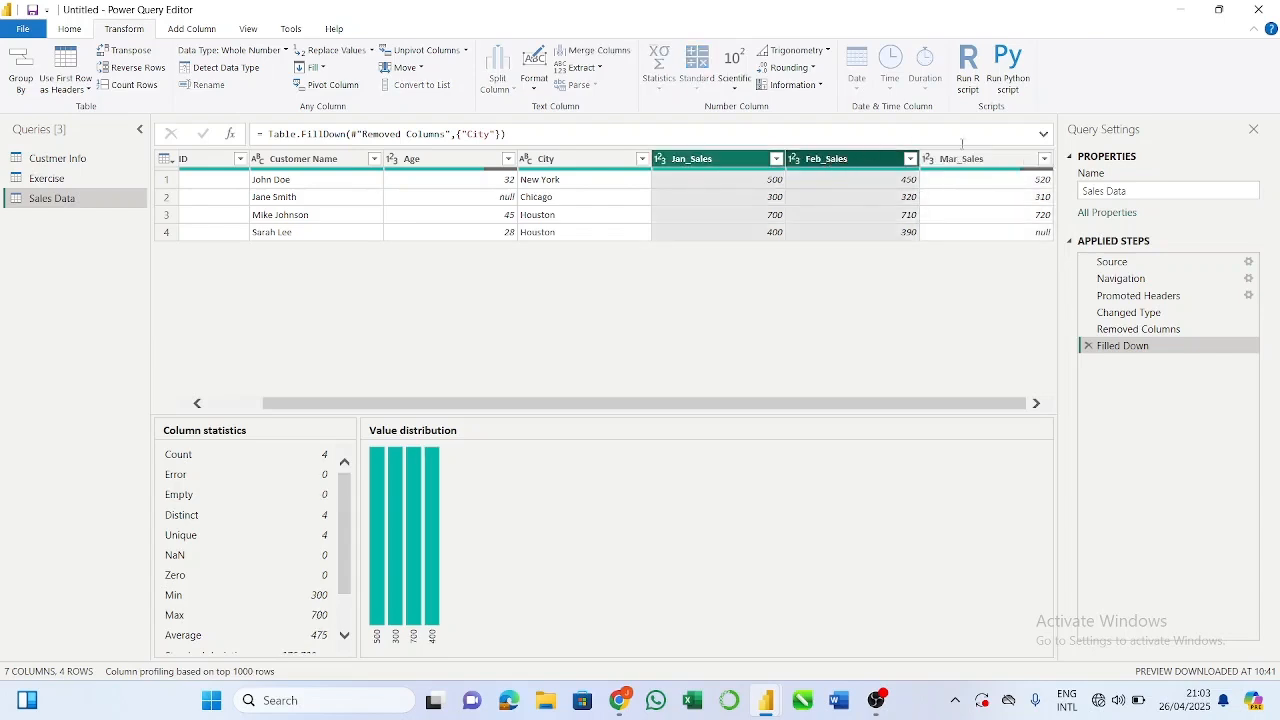
{"action": "left_click", "coordinate": [969, 165], "text": "ctrl"}
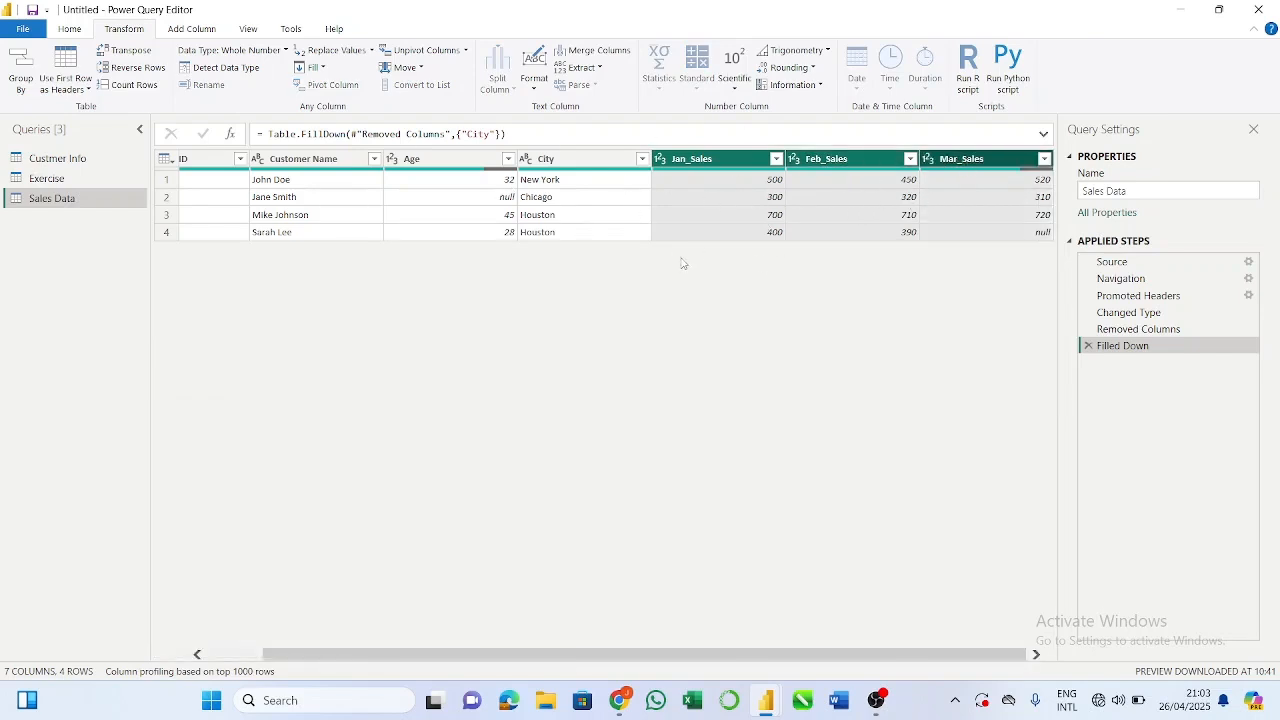
{"action": "left_click", "coordinate": [705, 165]}
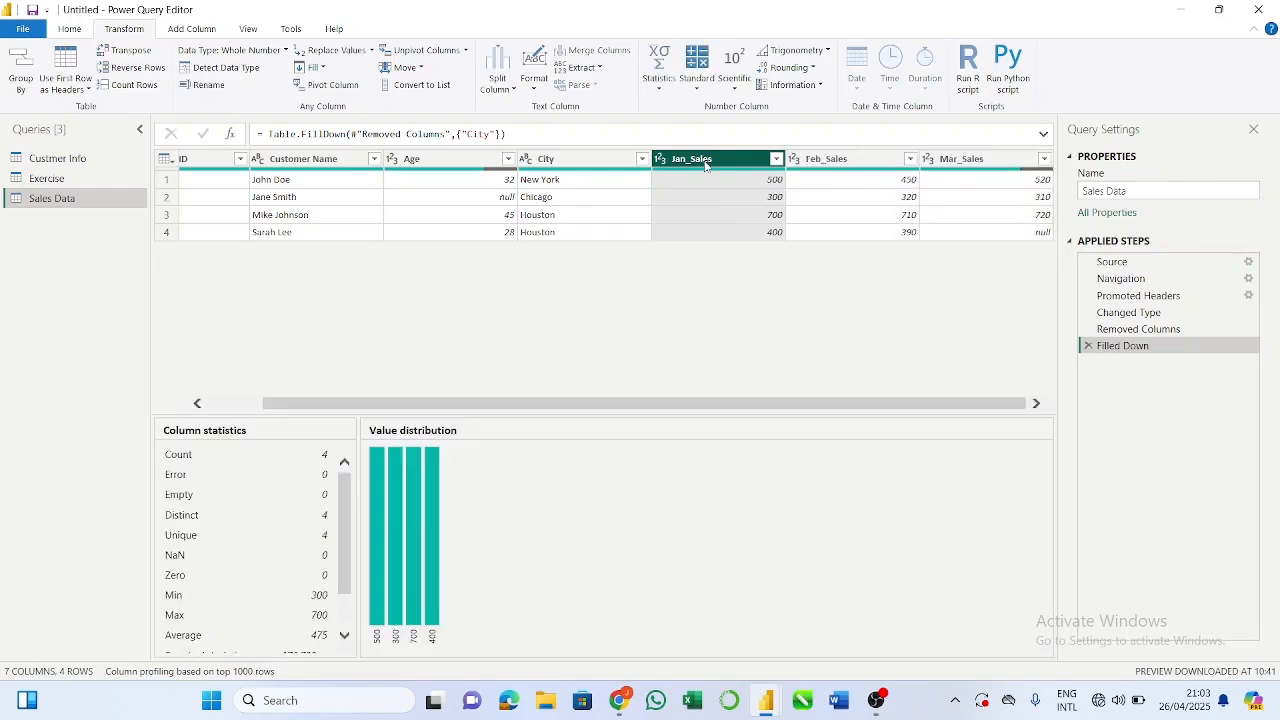
{"action": "left_click", "coordinate": [833, 160]}
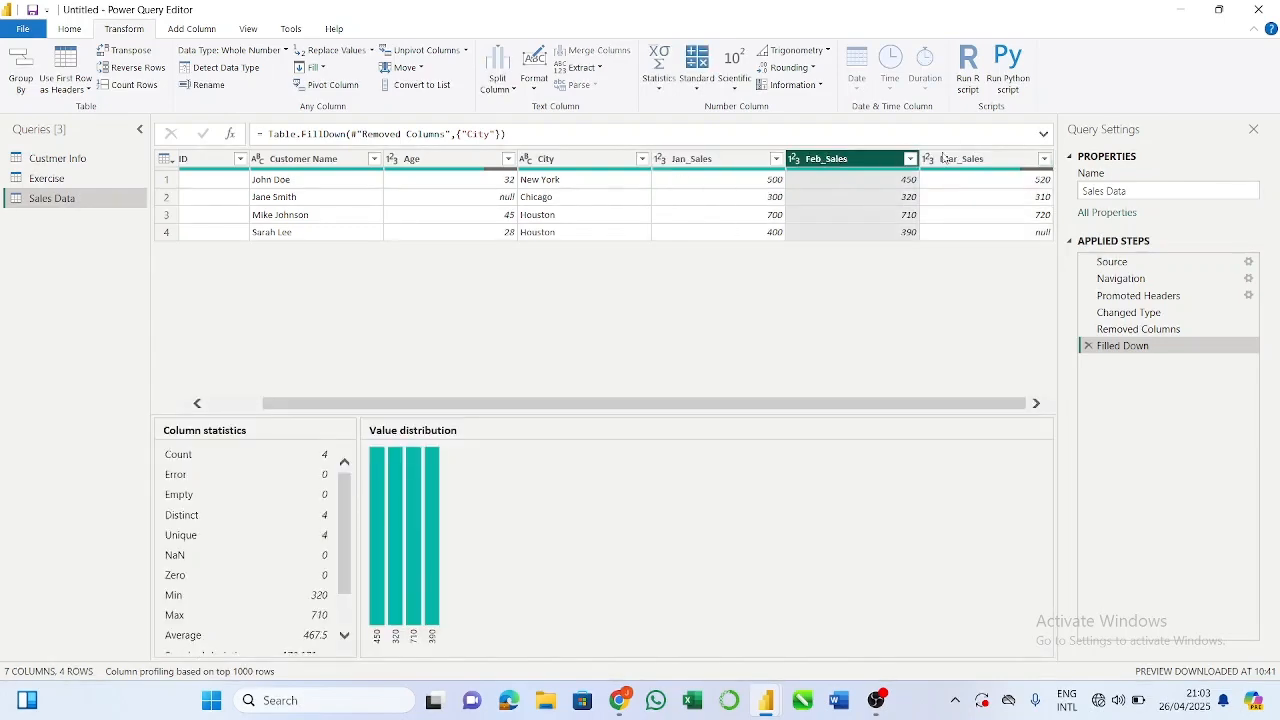
{"action": "left_click", "coordinate": [945, 160]}
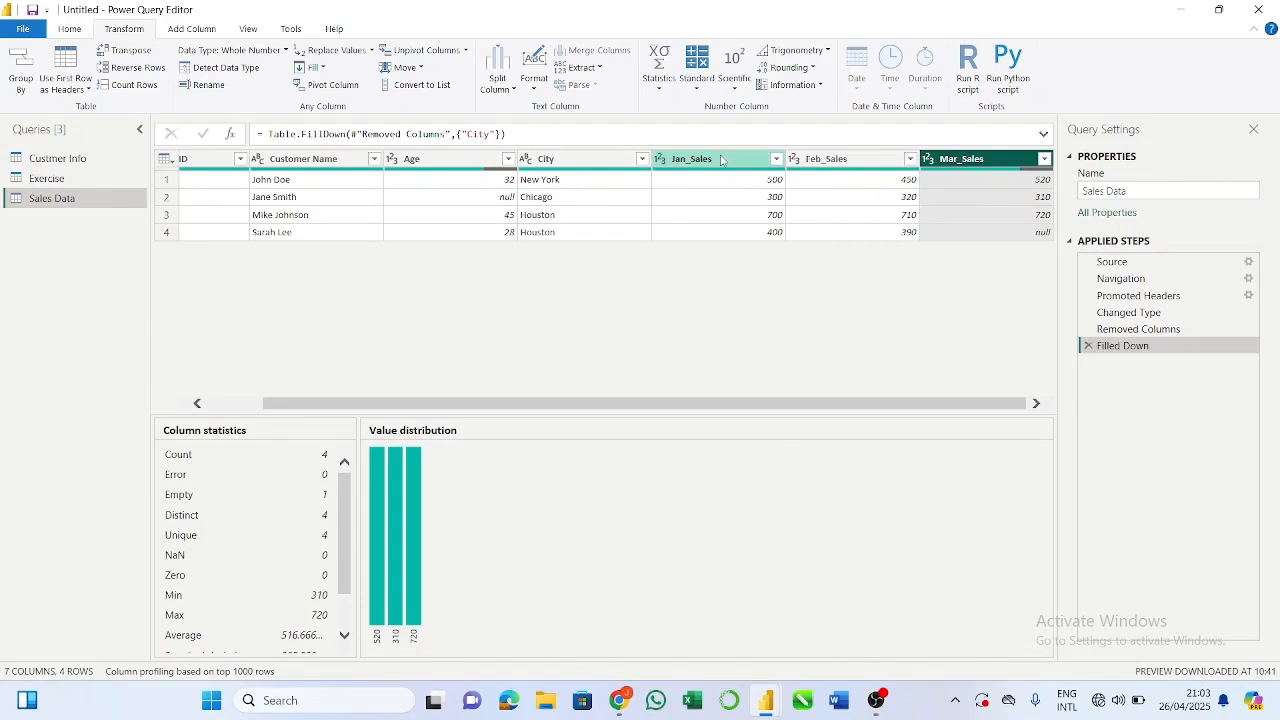
{"action": "mouse_move", "coordinate": [722, 160]}
{"action": "left_mouse_down"}
{"action": "mouse_move", "coordinate": [800, 162]}
{"action": "mouse_move", "coordinate": [722, 170]}
{"action": "left_mouse_up"}
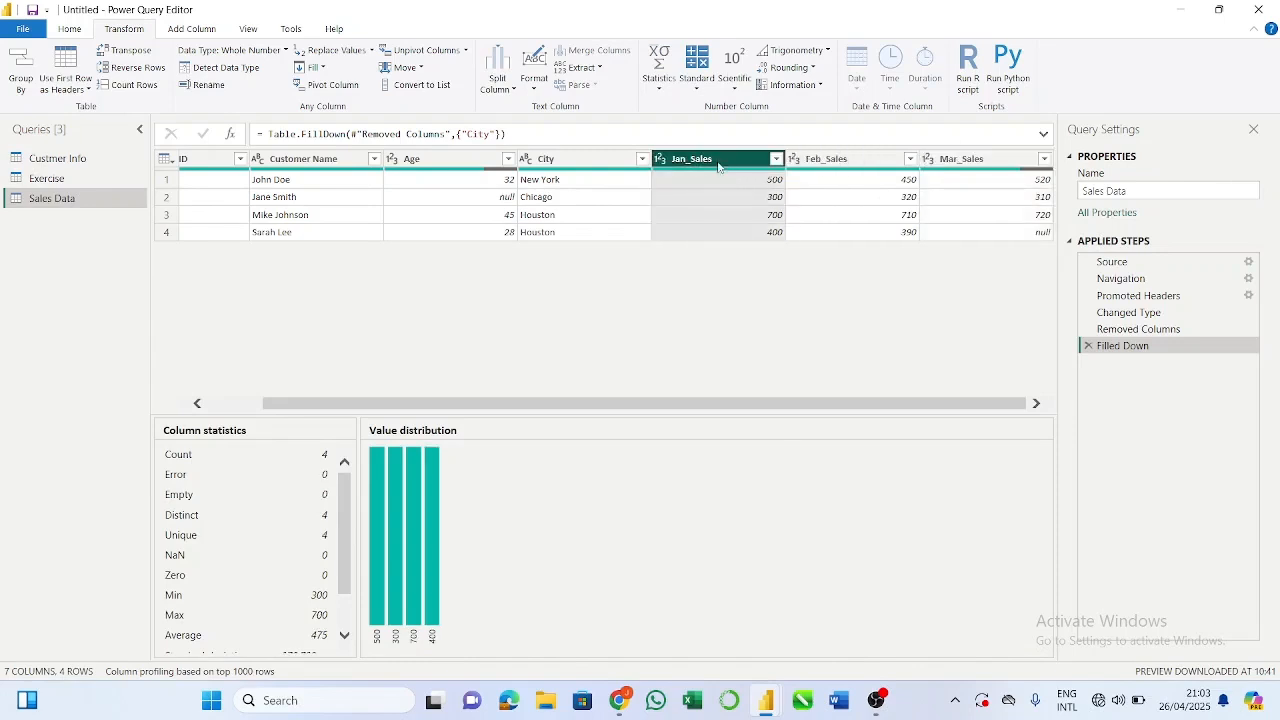
{"action": "left_click", "coordinate": [825, 160], "text": "ctrl"}
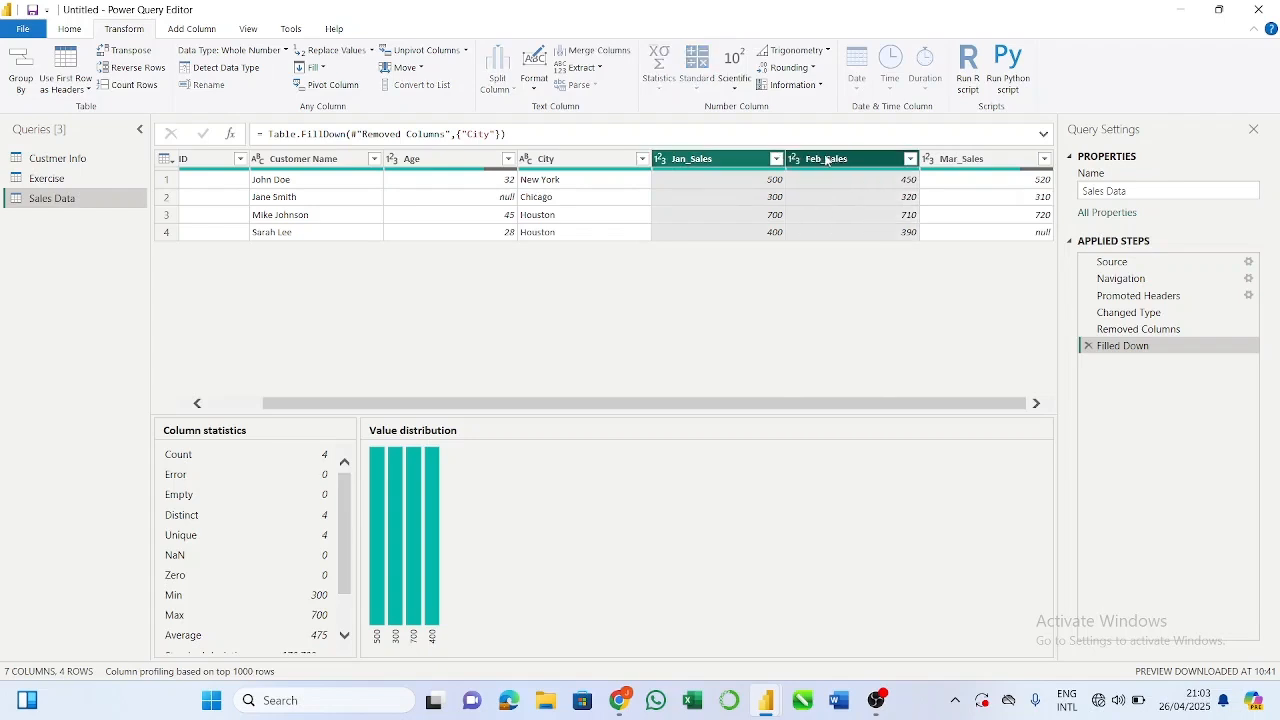
{"action": "left_click", "coordinate": [958, 163], "text": "ctrl"}
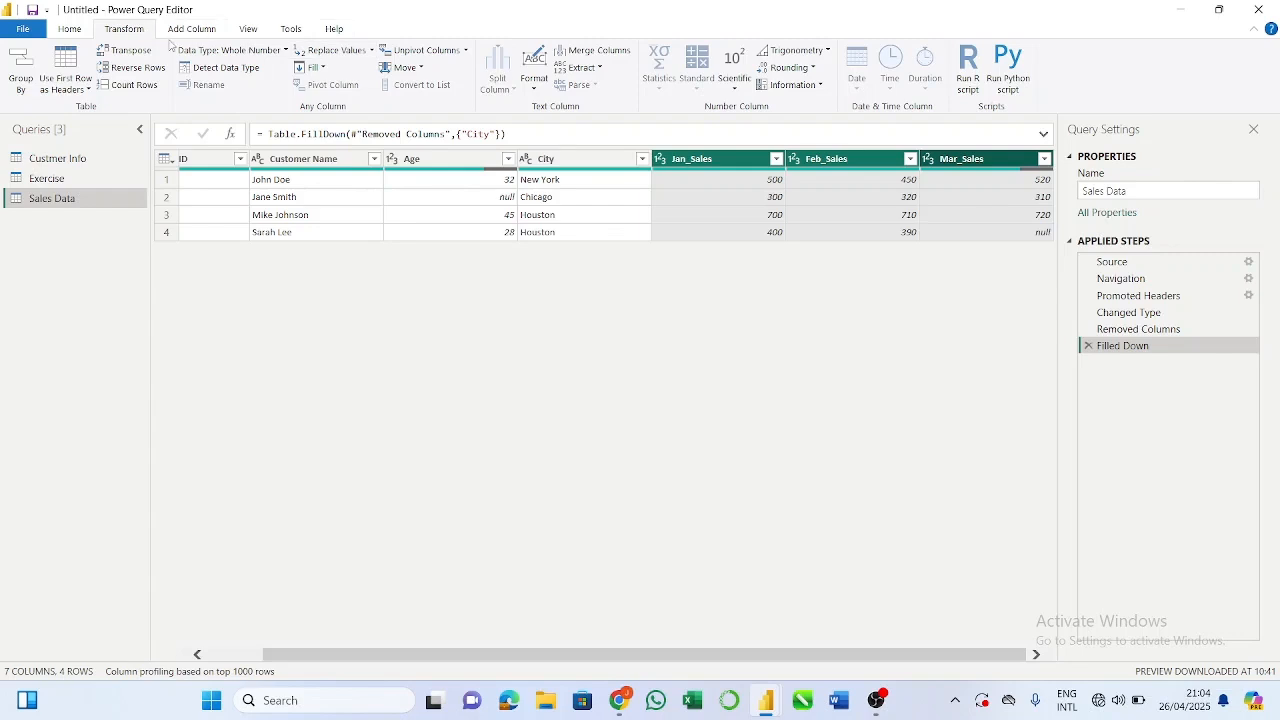
{"action": "left_click", "coordinate": [445, 55]}
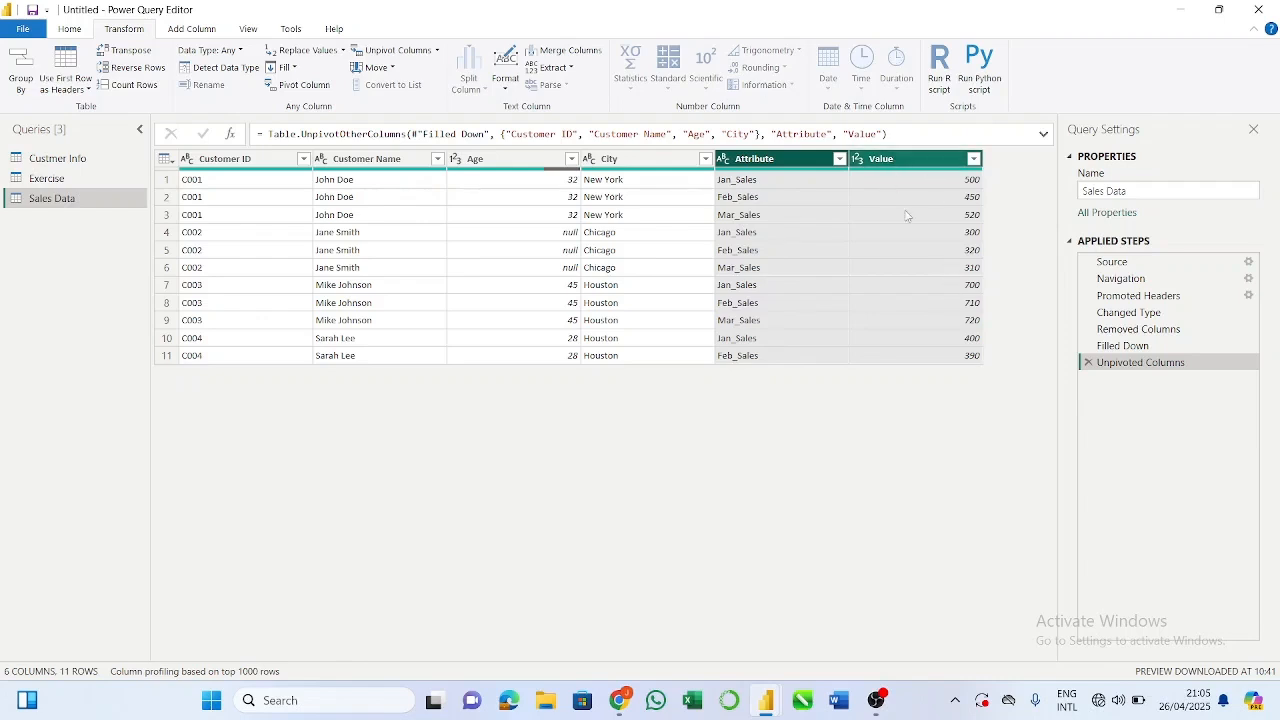
Step: Rename the unpivoted Attribute column to Month and the Value column to Sales
{"action": "double_click", "coordinate": [769, 161]}
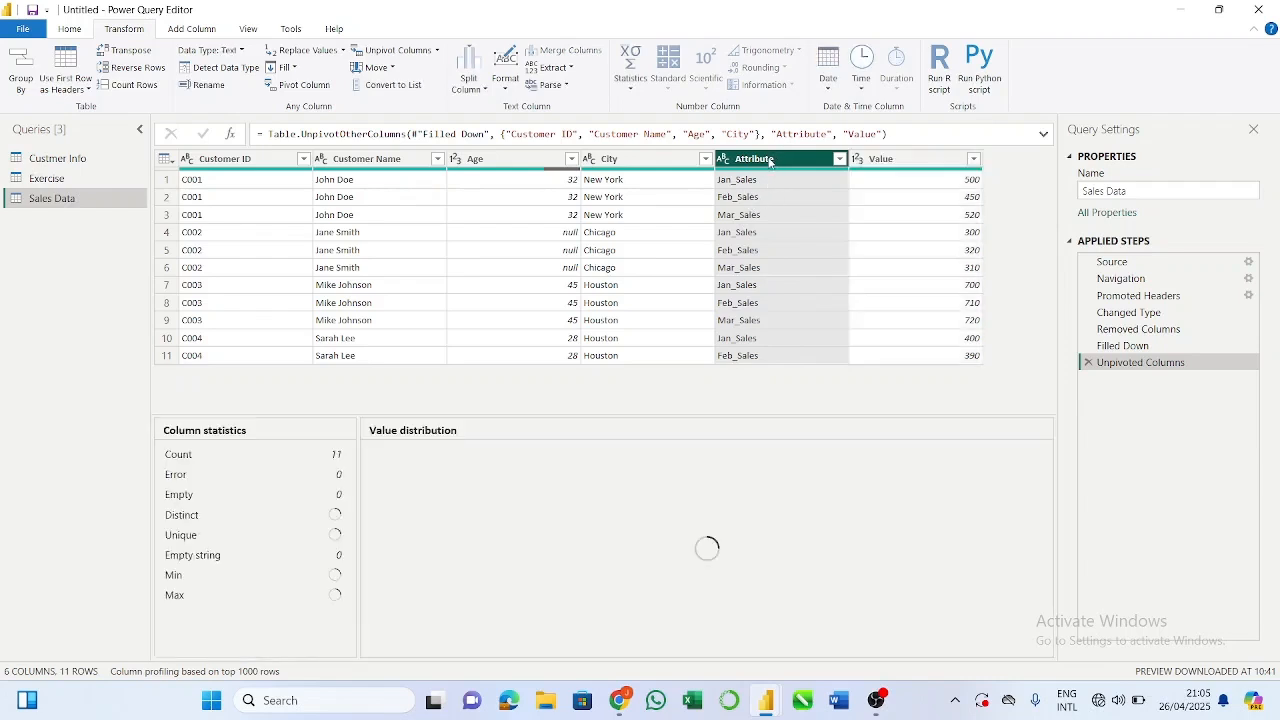
{"action": "left_click", "coordinate": [812, 231]}
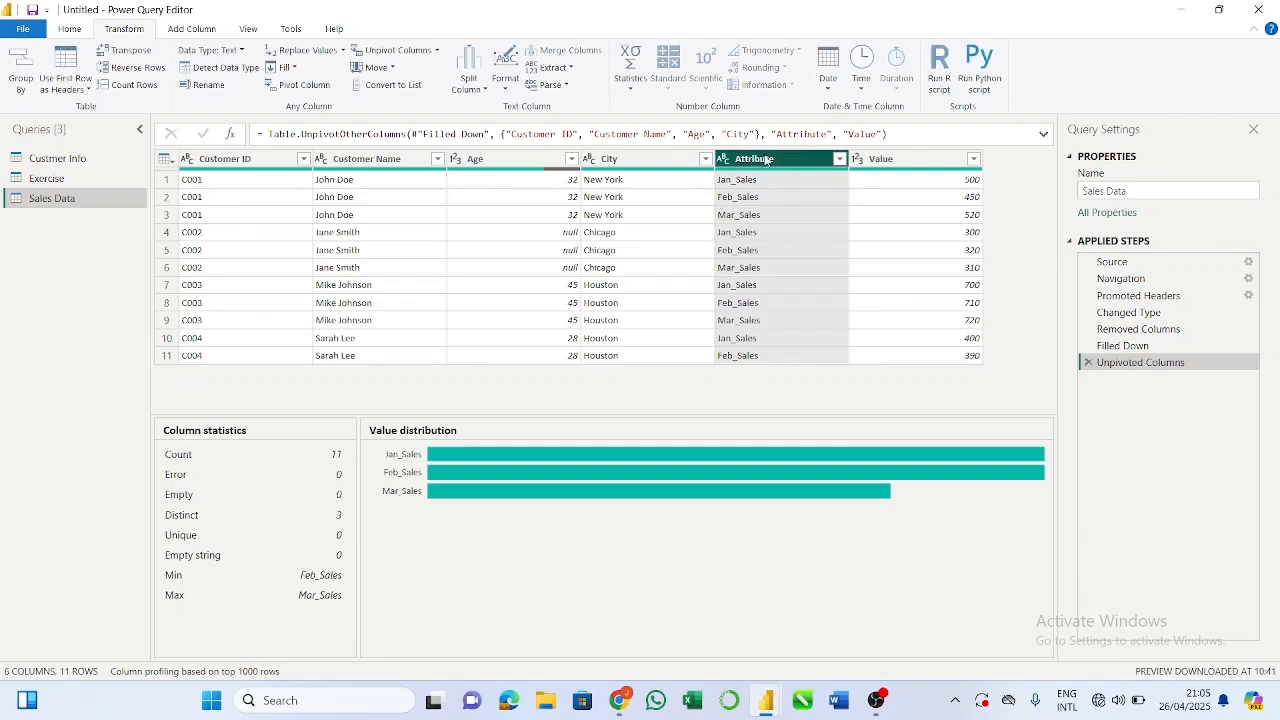
{"action": "double_click", "coordinate": [767, 158]}
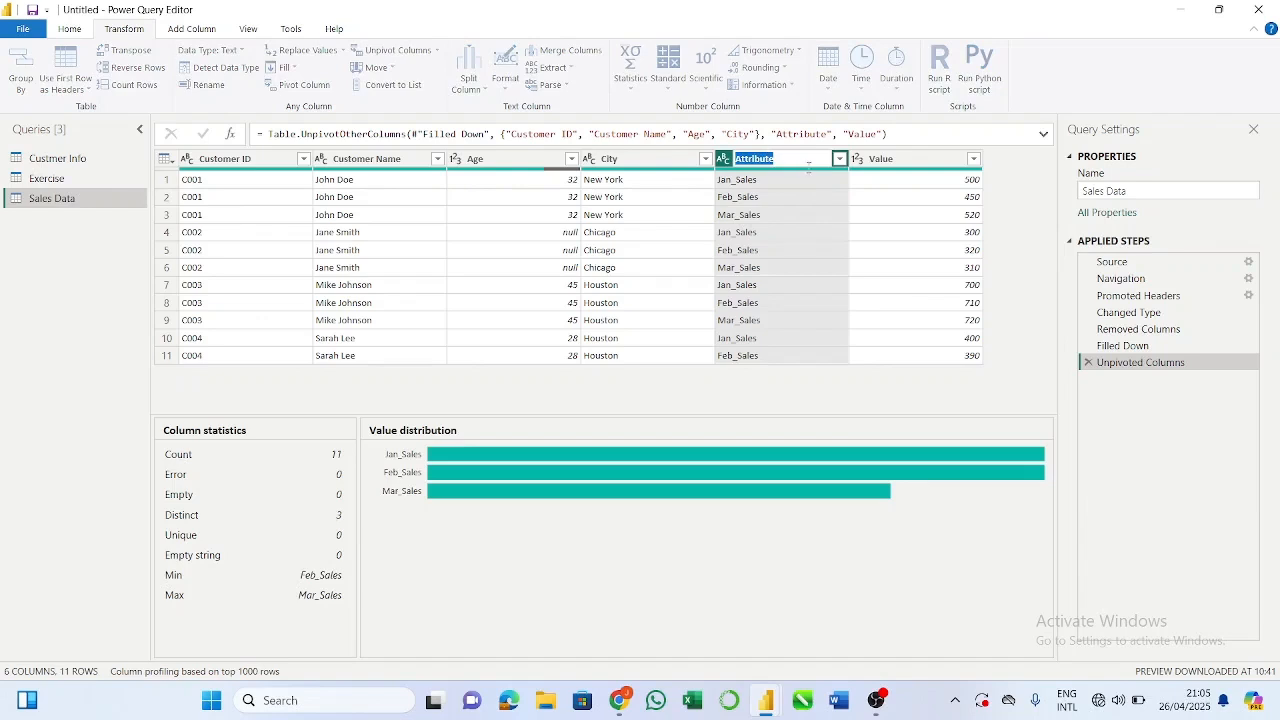
{"action": "type", "text": "Month"}
{"action": "key", "text": "Return"}
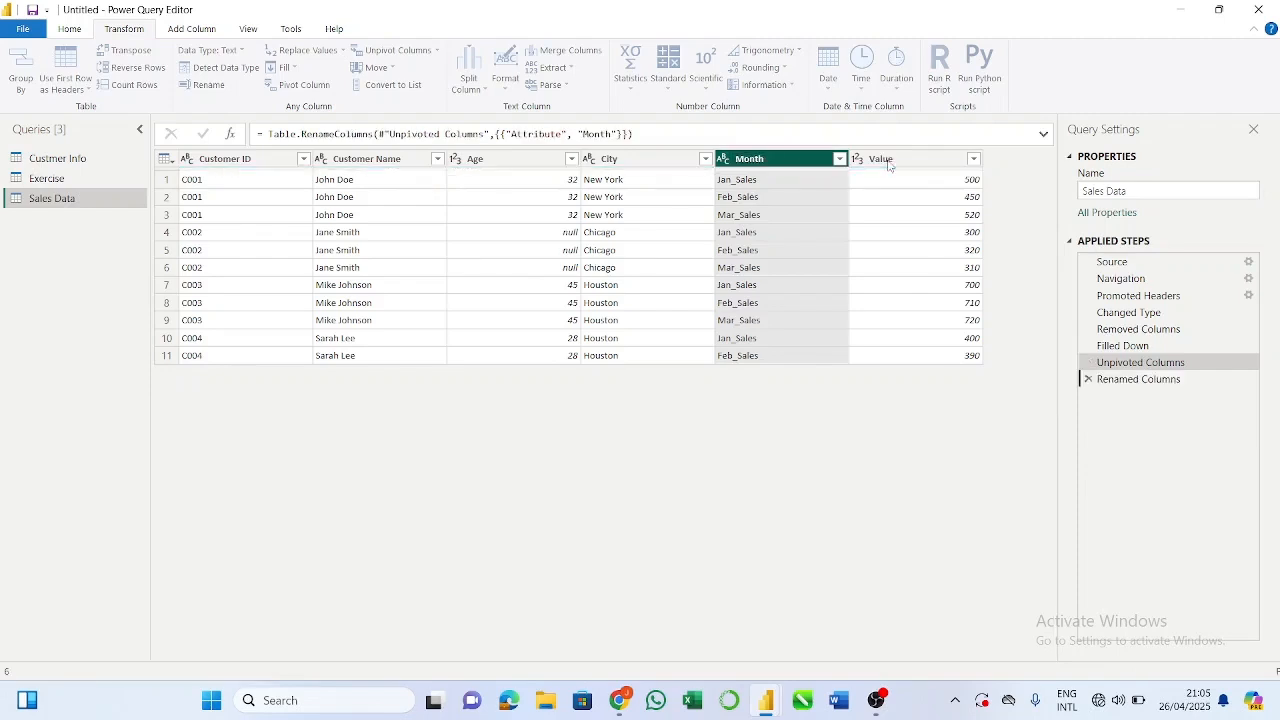
{"action": "double_click", "coordinate": [882, 159]}
{"action": "type", "text": "S"}
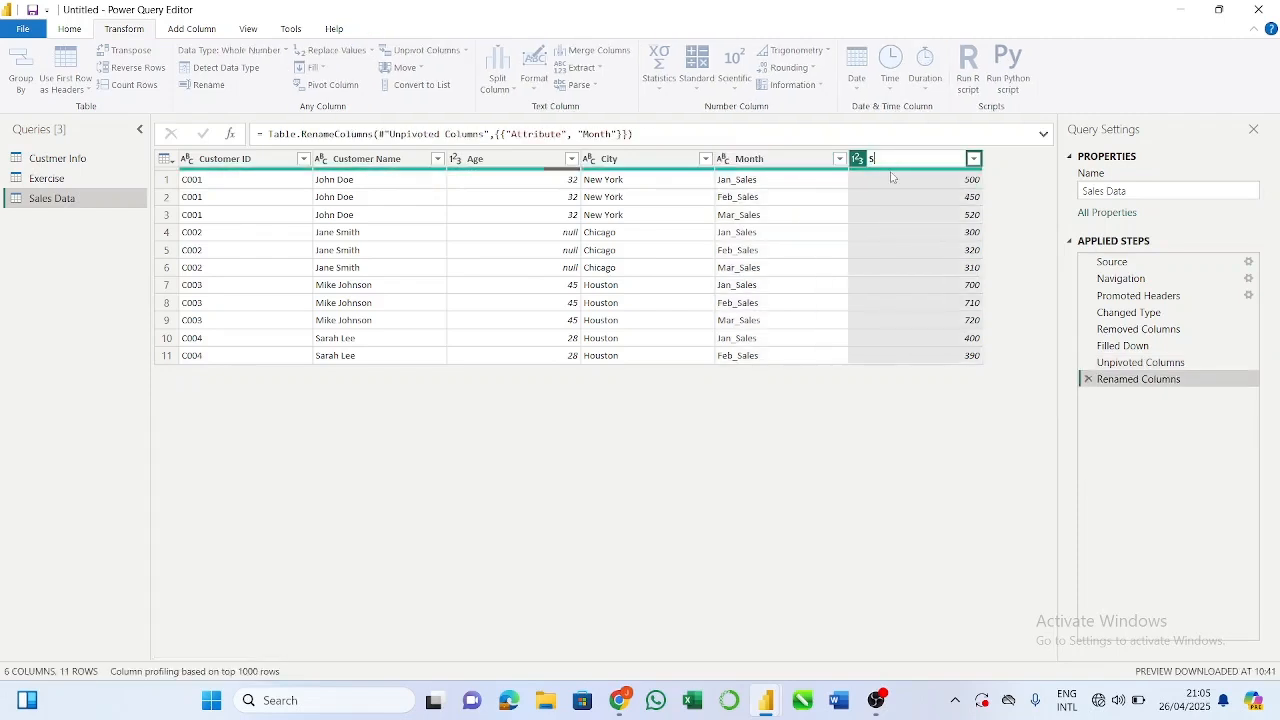
{"action": "type", "text": "ales"}
{"action": "key", "text": "Return"}
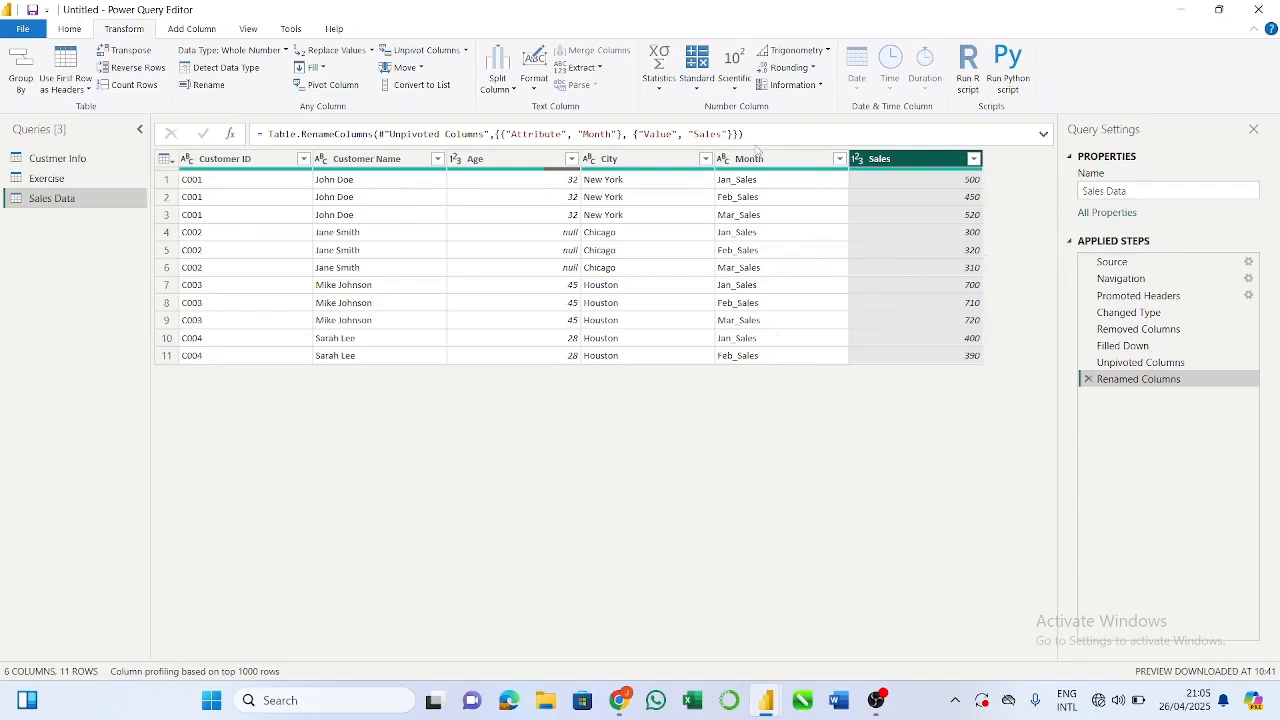
{"action": "left_click", "coordinate": [758, 164]}
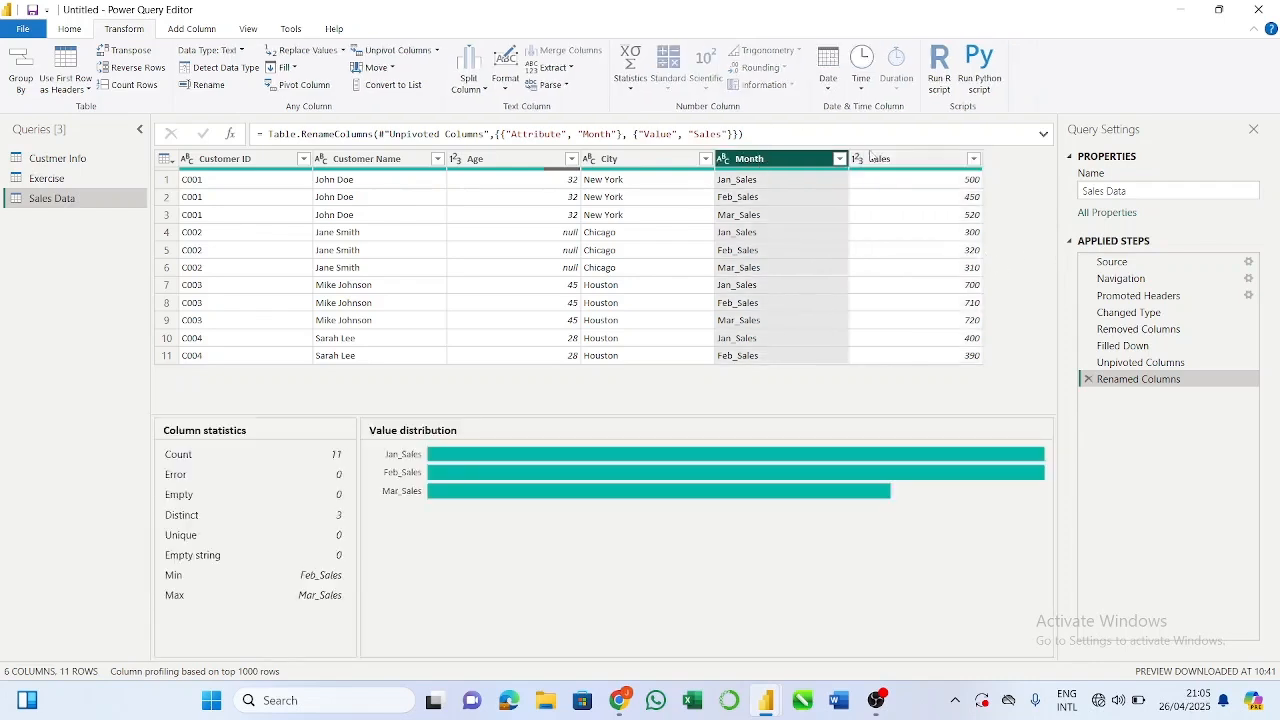
Step: Pivot the Month column back into separate month columns, using Sales as the values column
{"action": "double_click", "coordinate": [794, 164]}
{"action": "left_click", "coordinate": [806, 168]}
{"action": "left_click", "coordinate": [320, 86]}
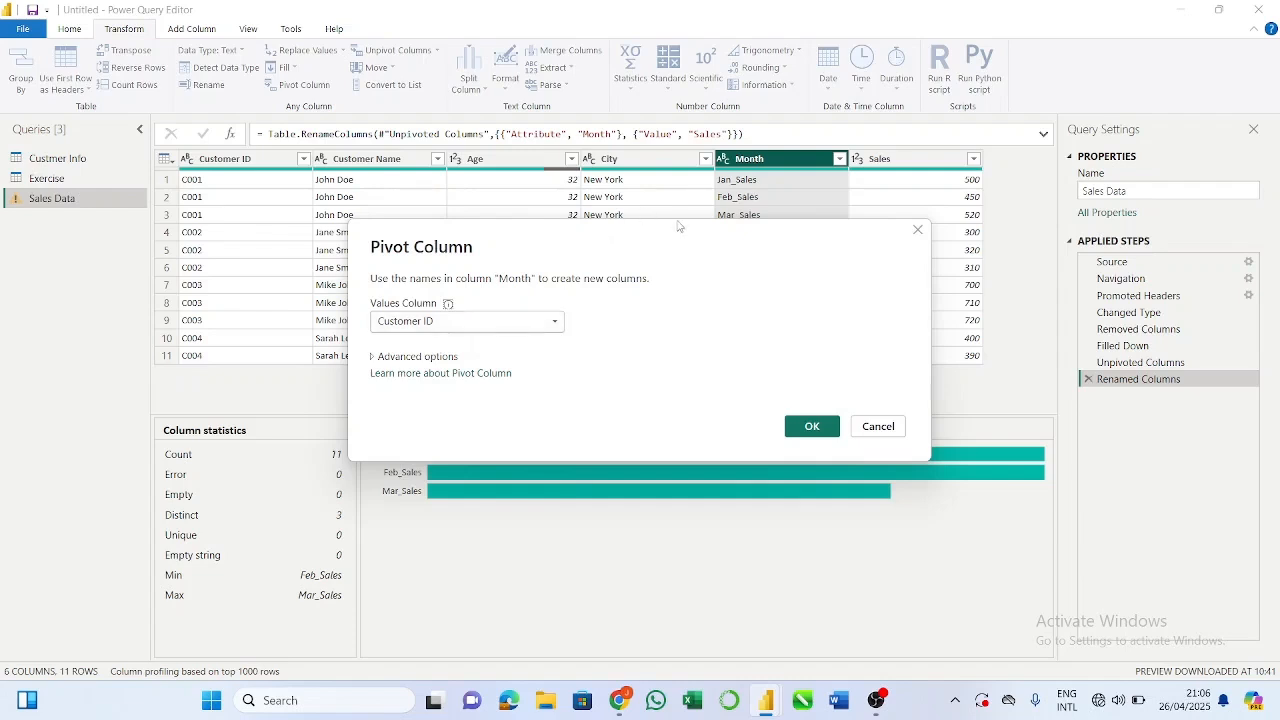
{"action": "left_click_drag", "start_coordinate": [677, 231], "coordinate": [429, 251]}
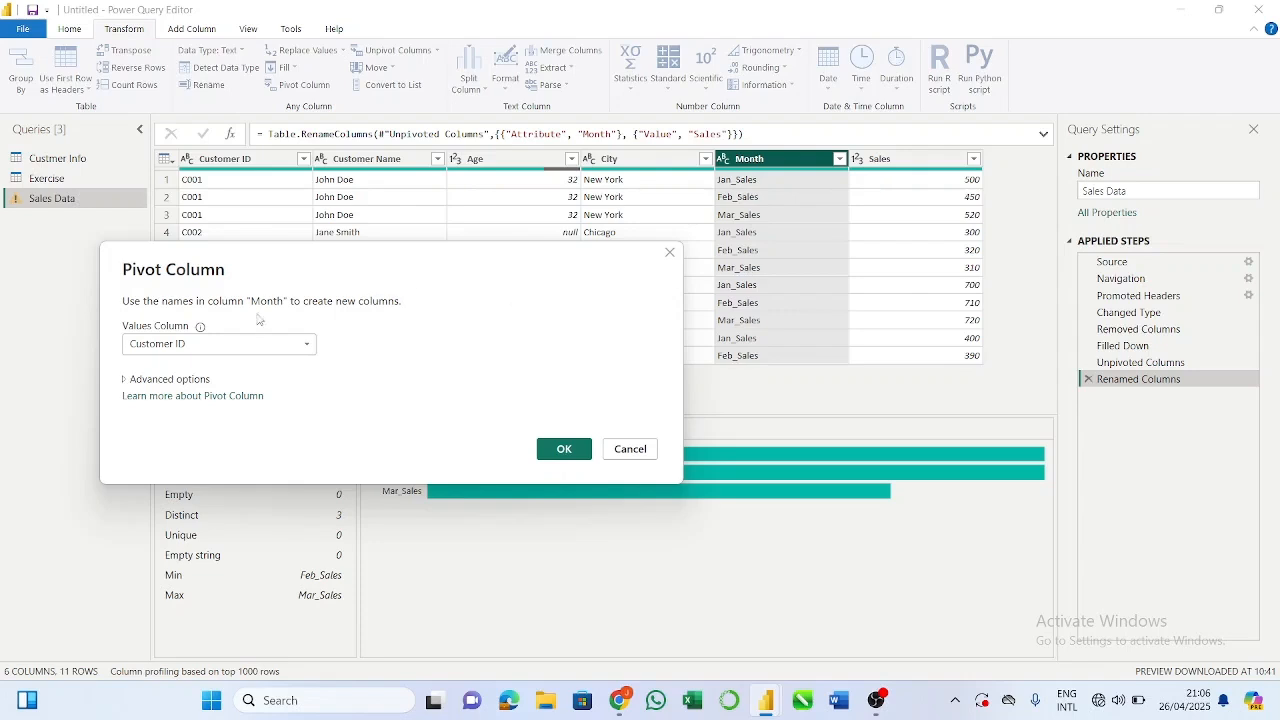
{"action": "left_click", "coordinate": [300, 344]}
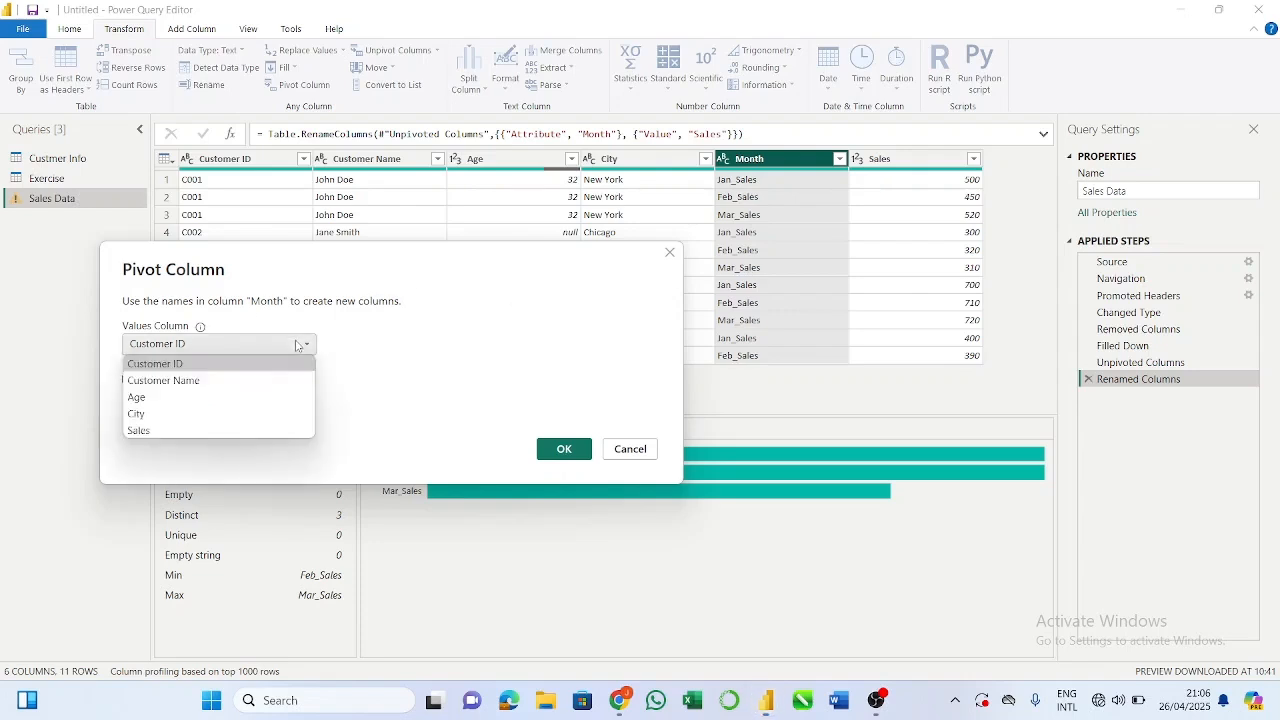
{"action": "left_click", "coordinate": [269, 430]}
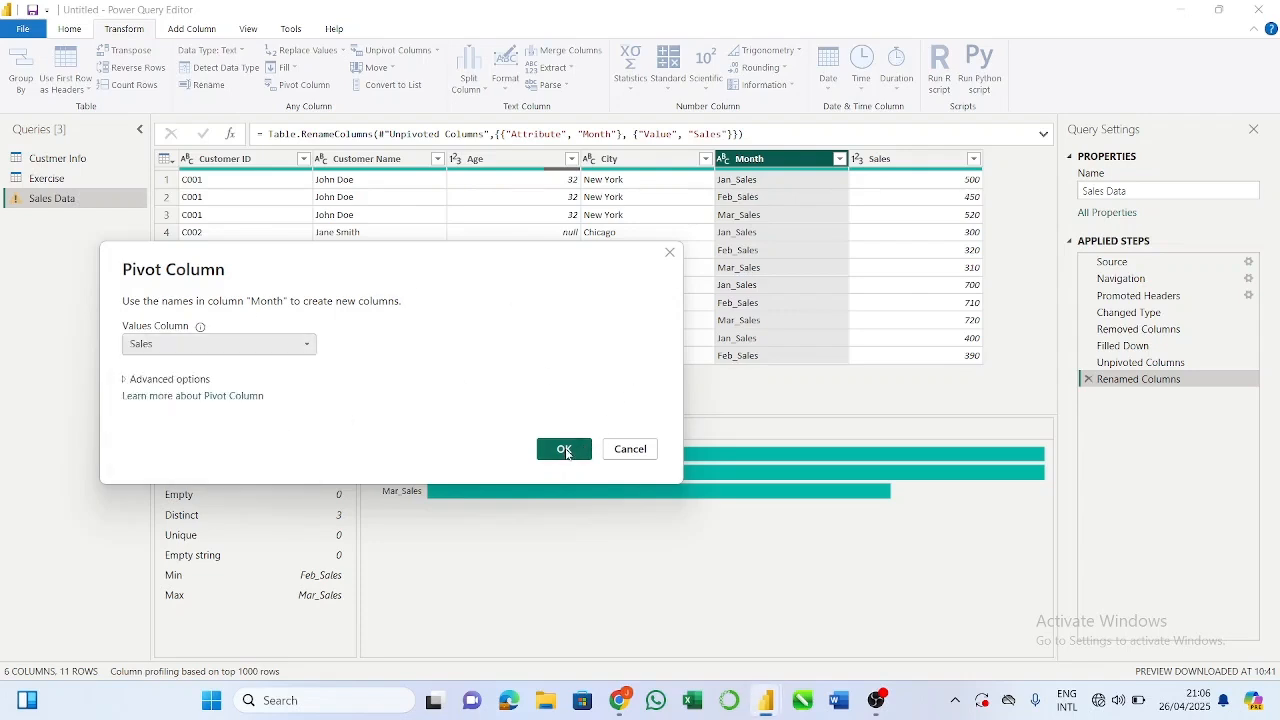
{"action": "left_click", "coordinate": [564, 449]}
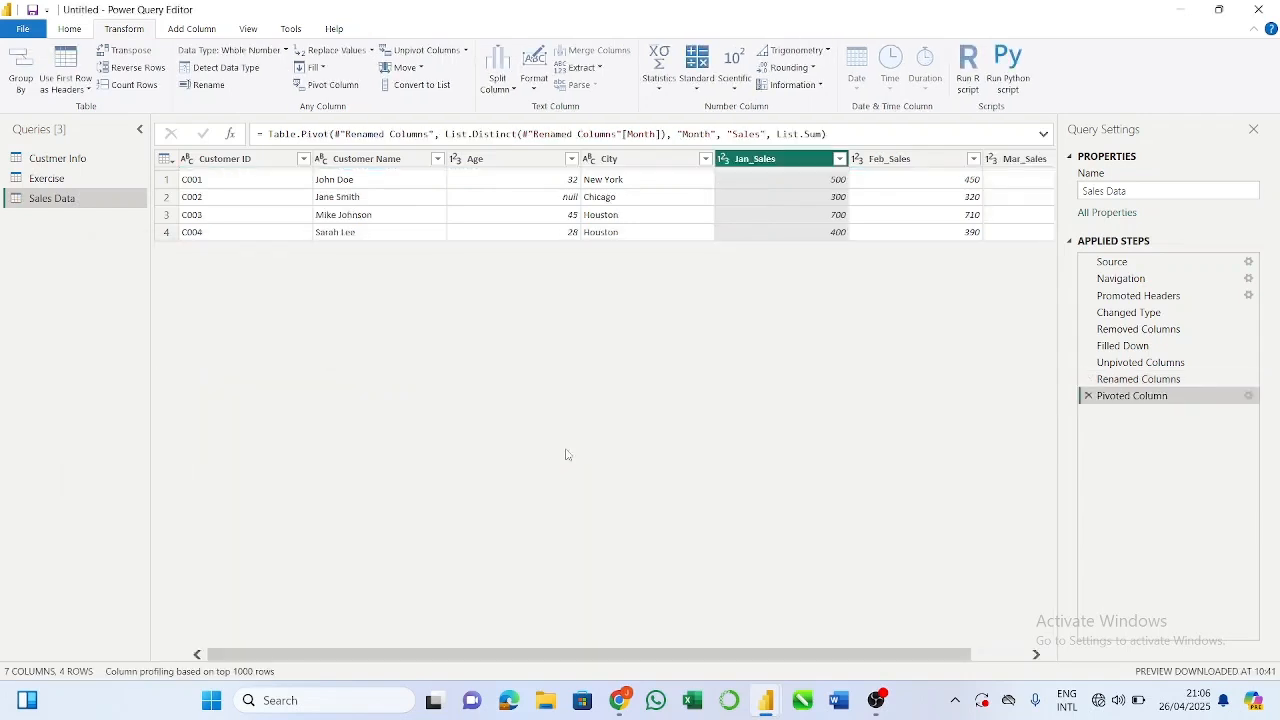
Step: Toggle the column distribution preview on to examine the City and Jan_Sales columns, and off again
{"action": "scroll", "coordinate": [720, 230], "scroll_direction": "right", "scroll_amount": 3}
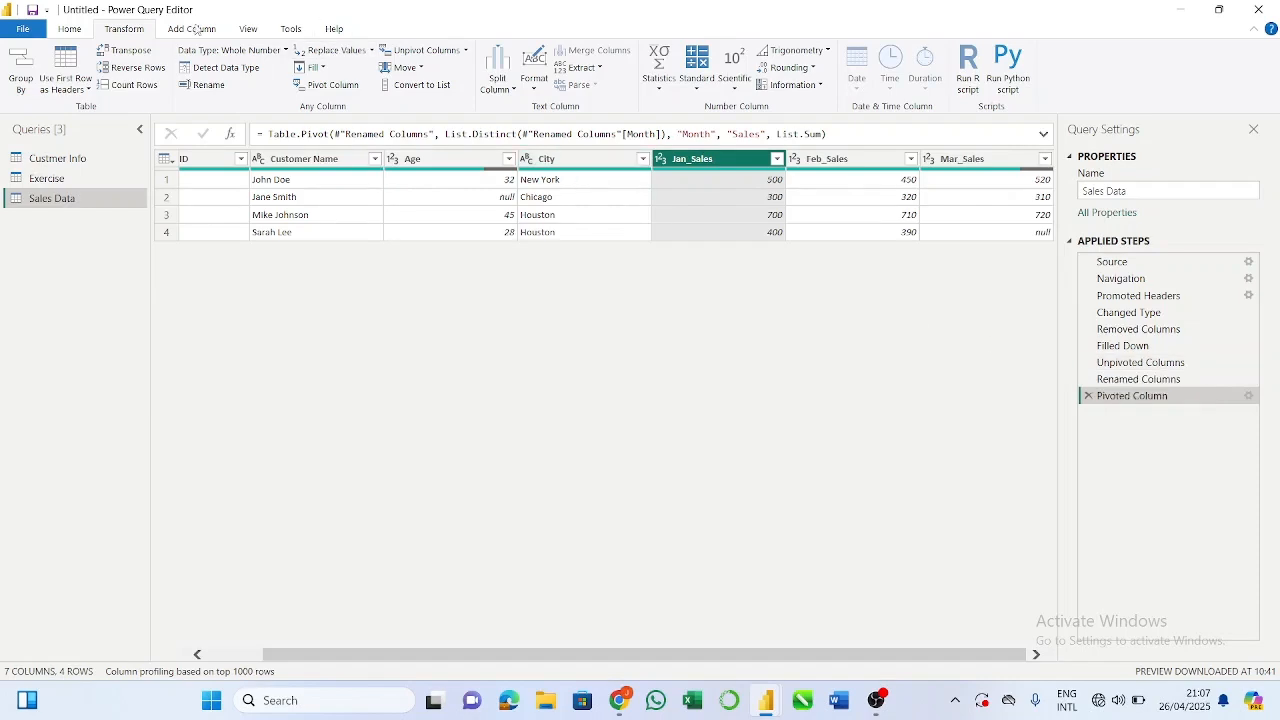
{"action": "left_click", "coordinate": [248, 30]}
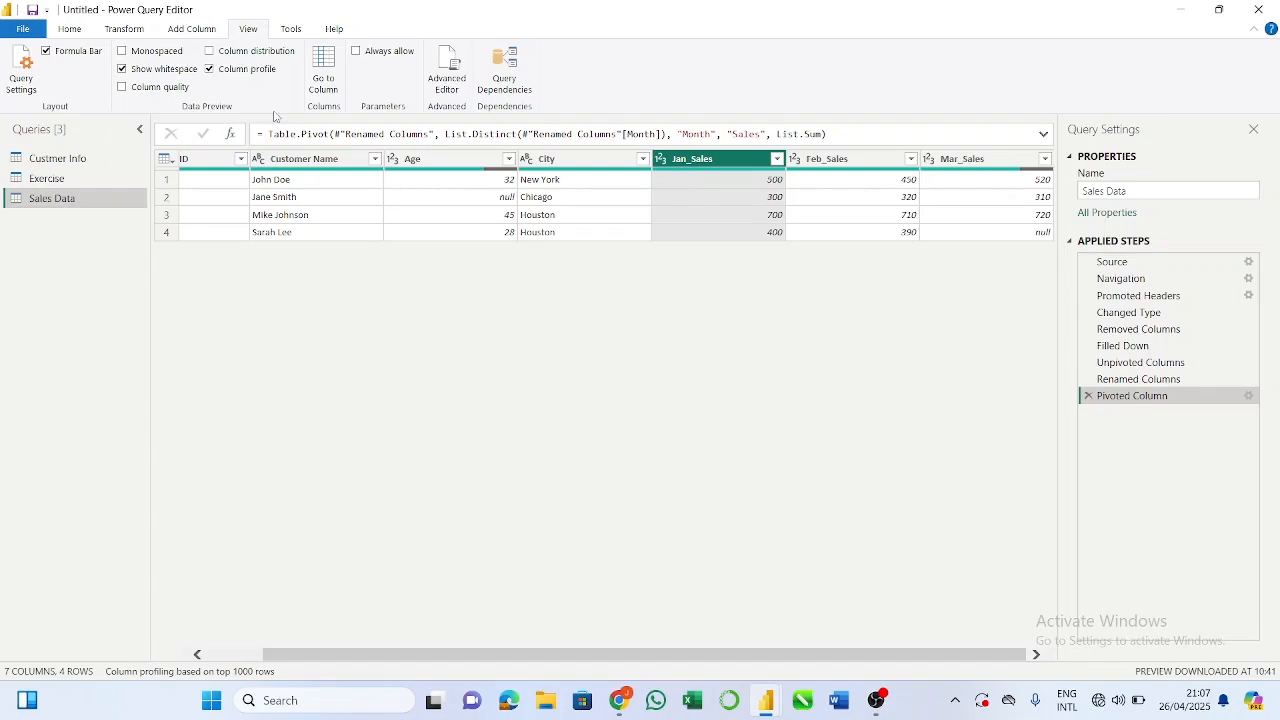
{"action": "left_click", "coordinate": [211, 52]}
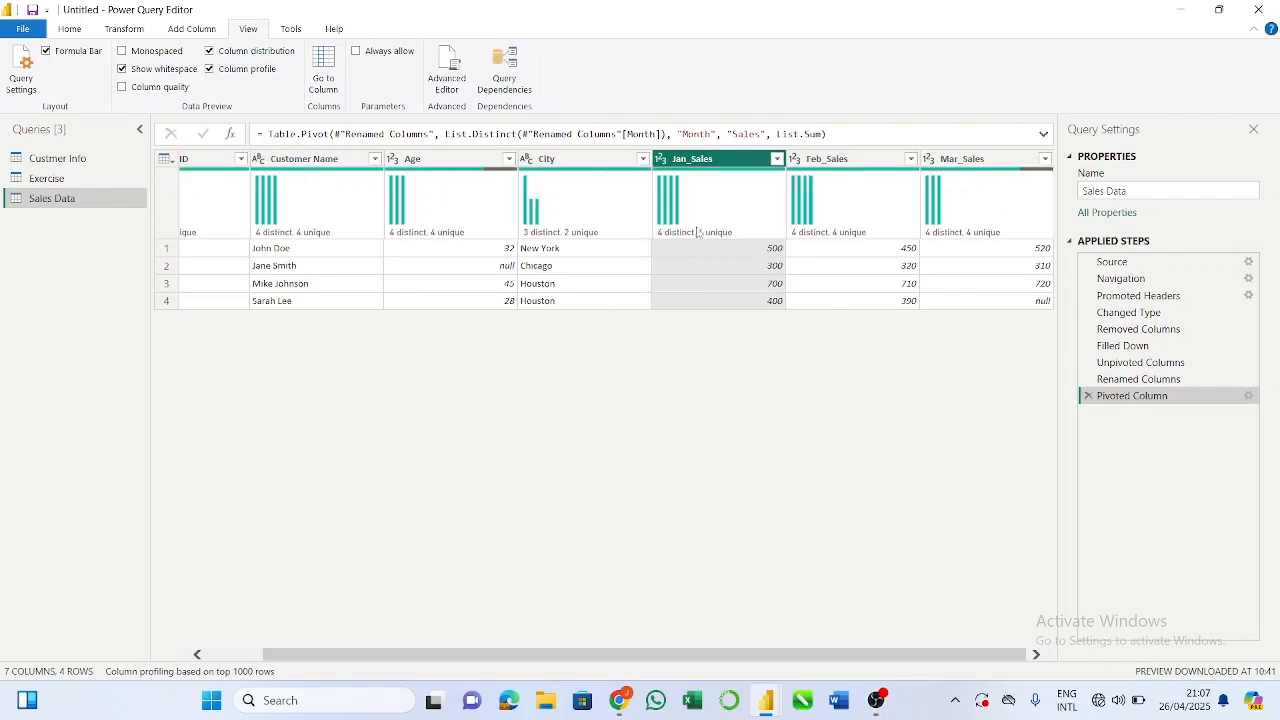
{"action": "mouse_move", "coordinate": [700, 232]}
{"action": "mouse_move", "coordinate": [573, 232]}
{"action": "left_click", "coordinate": [603, 200]}
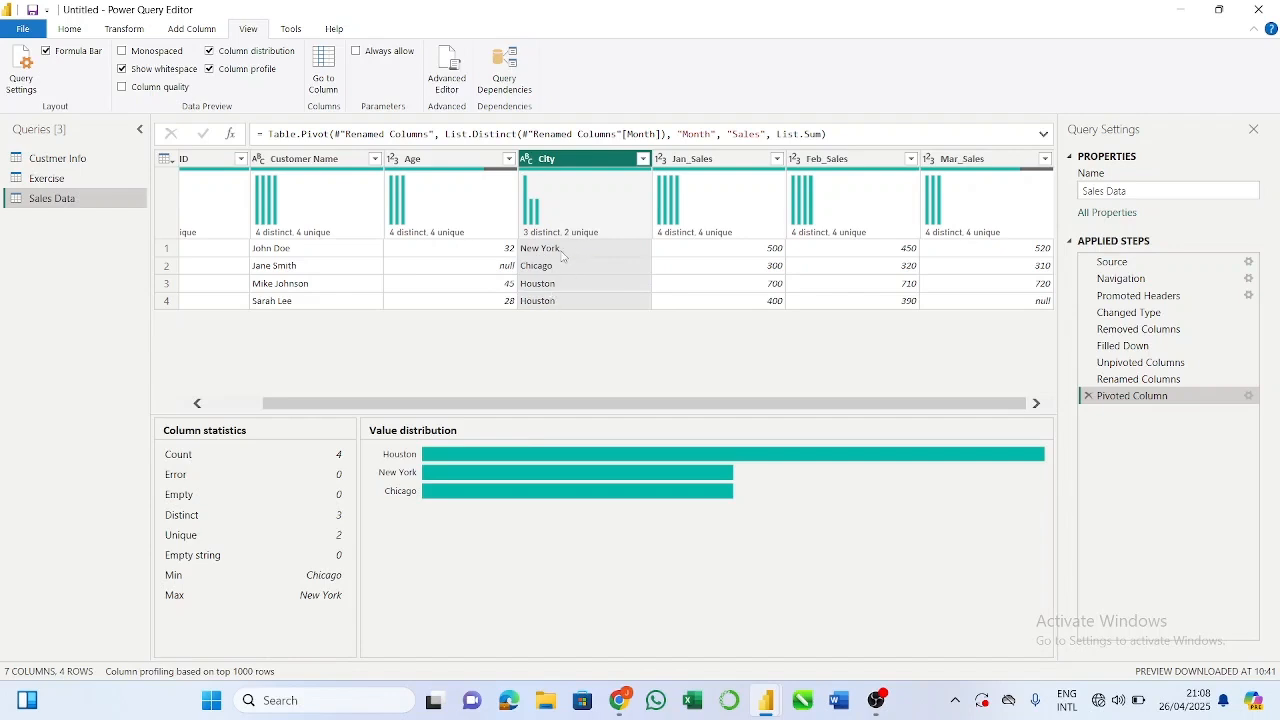
{"action": "mouse_move", "coordinate": [545, 240]}
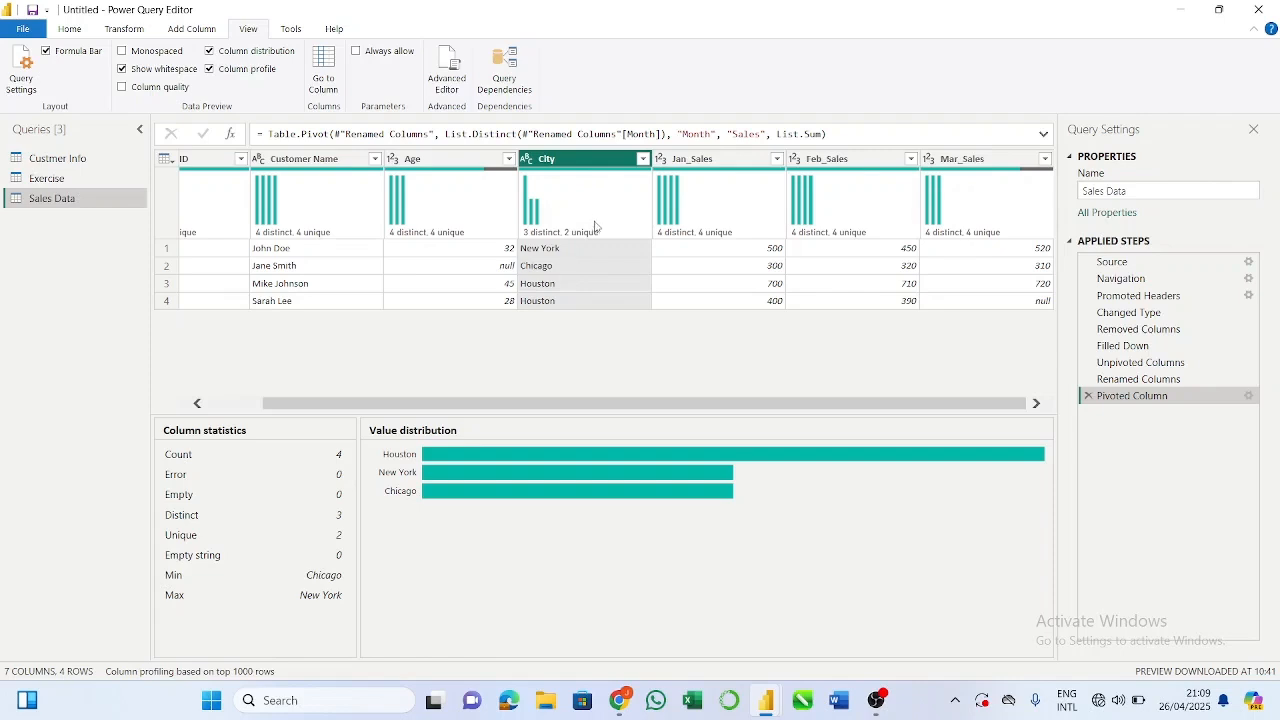
{"action": "mouse_move", "coordinate": [597, 228]}
{"action": "mouse_move", "coordinate": [542, 205]}
{"action": "left_click", "coordinate": [766, 248]}
{"action": "mouse_move", "coordinate": [741, 185]}
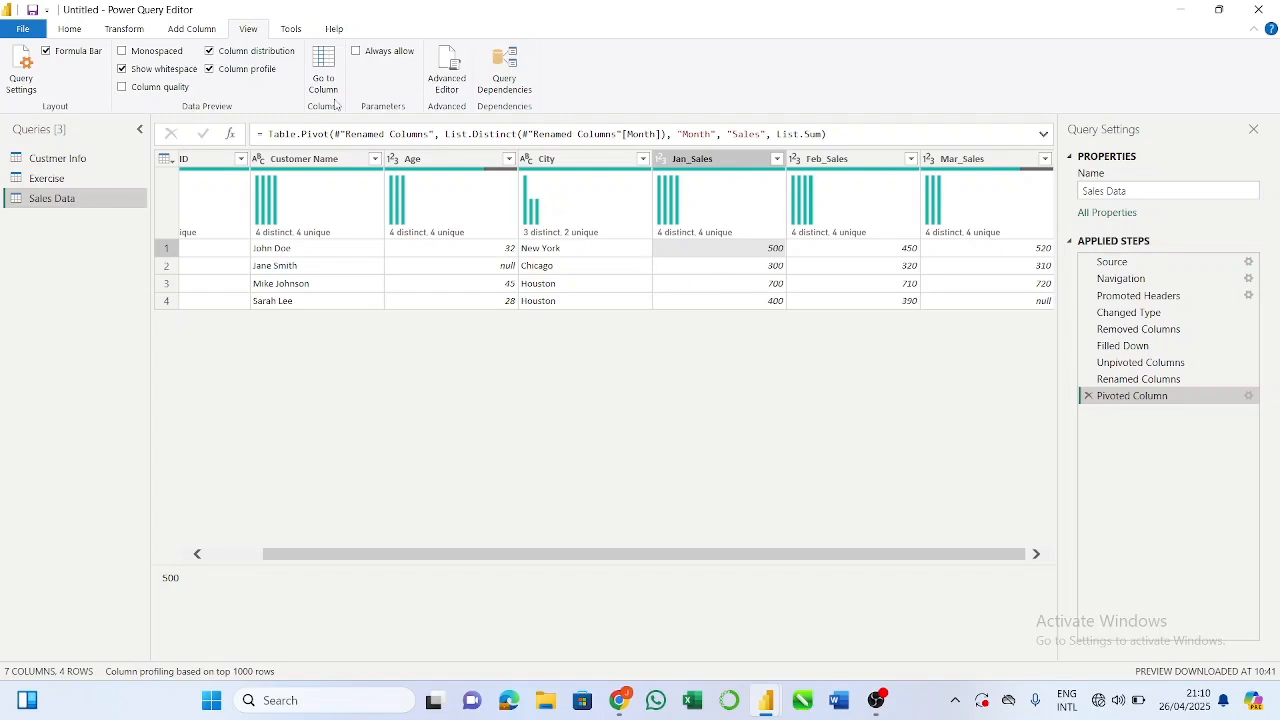
{"action": "left_click", "coordinate": [210, 53]}
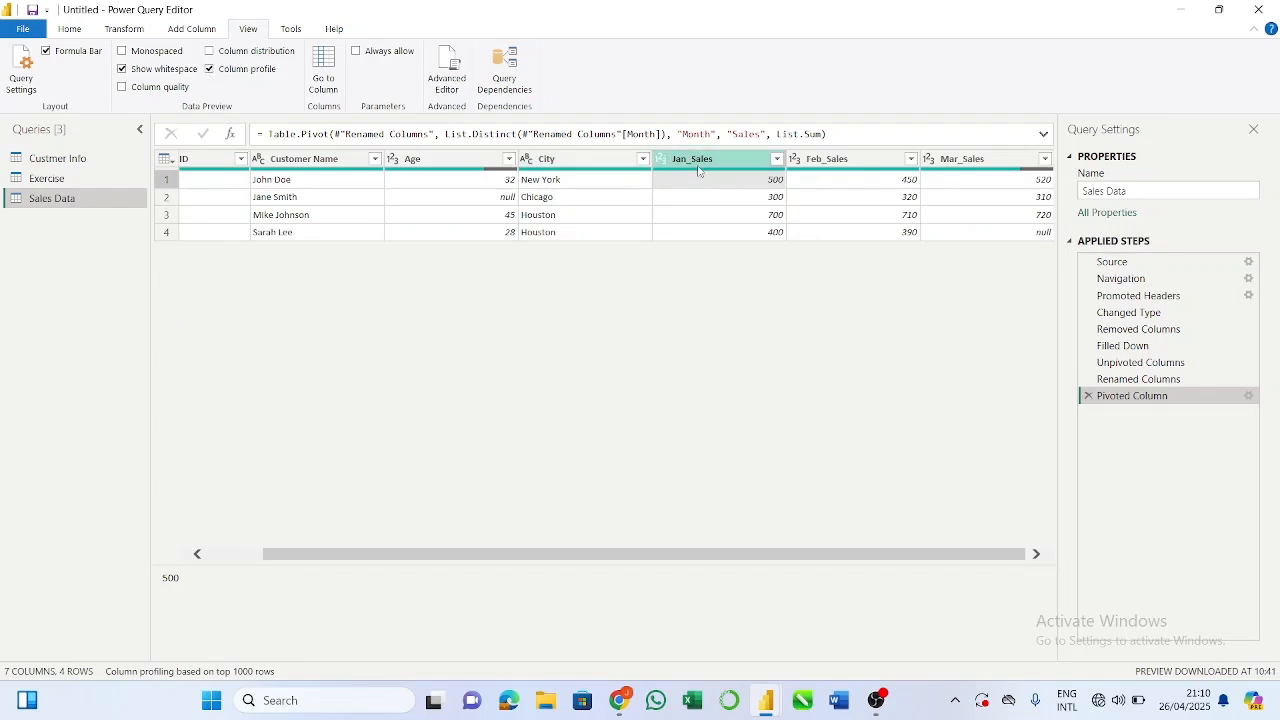
Step: Select the Jan_Sales column and scroll through its column statistics in the profile pane
{"action": "double_click", "coordinate": [695, 158]}
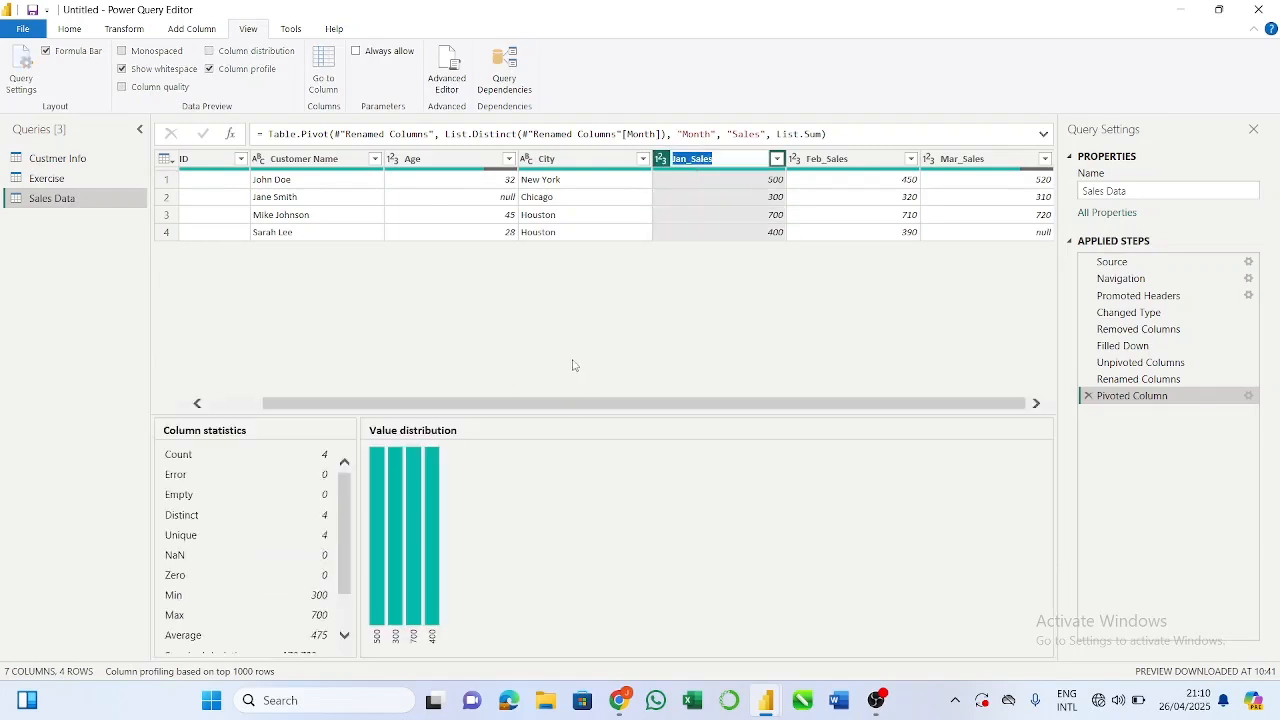
{"action": "left_click", "coordinate": [630, 335]}
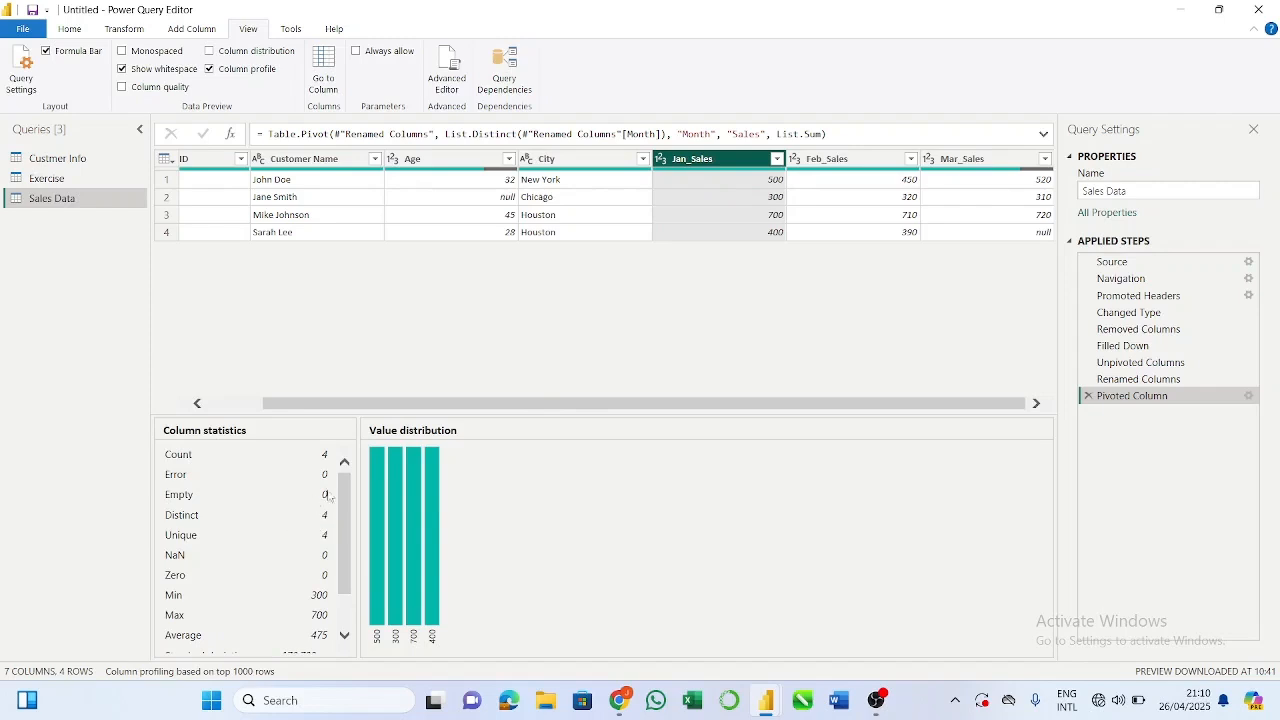
{"action": "scroll", "coordinate": [344, 535], "scroll_direction": "down", "scroll_amount": 2}
{"action": "scroll", "coordinate": [344, 538], "scroll_direction": "up", "scroll_amount": 2}
{"action": "scroll", "coordinate": [344, 538], "scroll_direction": "down", "scroll_amount": 2}
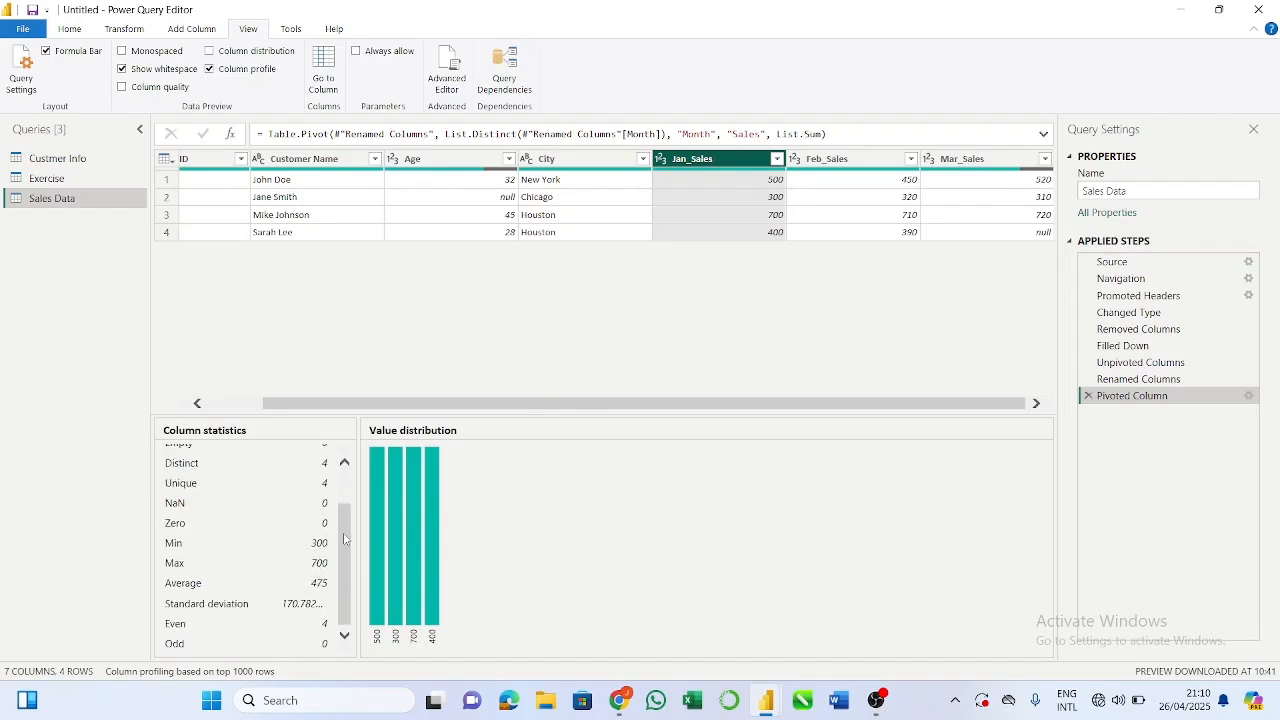
{"action": "scroll", "coordinate": [344, 538], "scroll_direction": "up", "scroll_amount": 2}
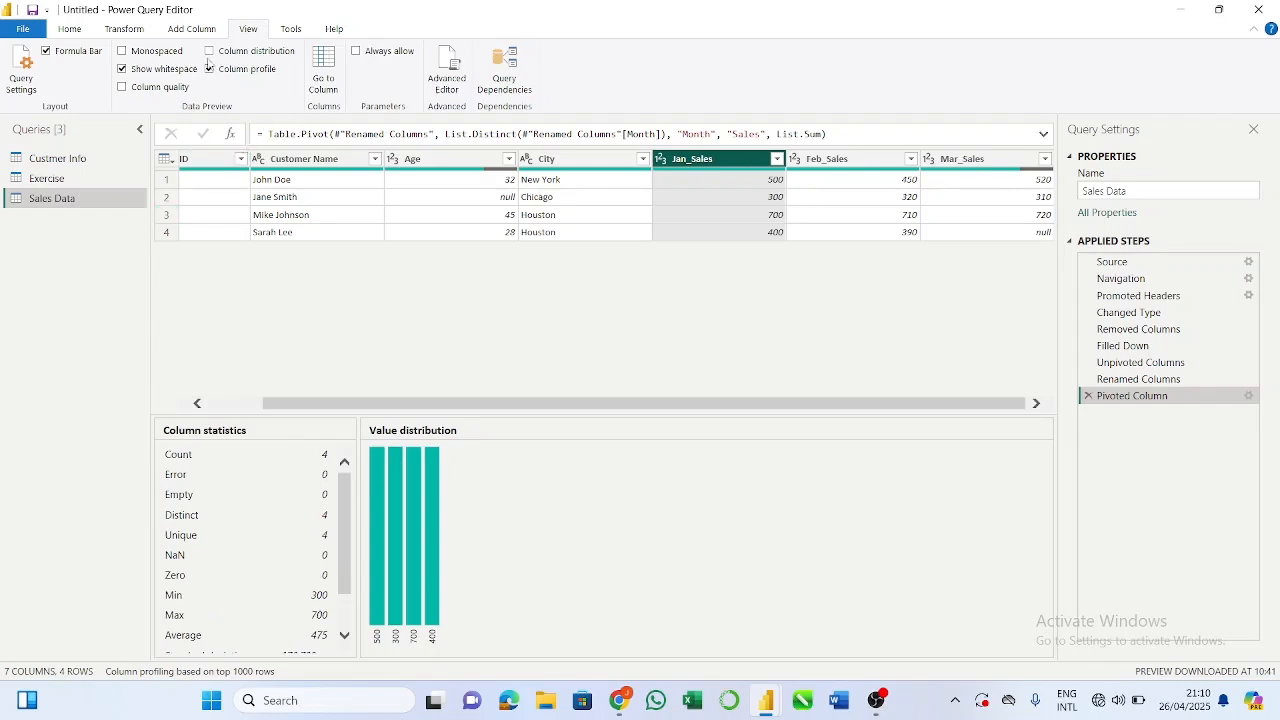
{"action": "scroll", "coordinate": [259, 527], "scroll_direction": "down", "scroll_amount": 2}
{"action": "scroll", "coordinate": [259, 530], "scroll_direction": "up", "scroll_amount": 2}
{"action": "scroll", "coordinate": [345, 518], "scroll_direction": "down", "scroll_amount": 2}
{"action": "scroll", "coordinate": [345, 518], "scroll_direction": "up", "scroll_amount": 2}
{"action": "scroll", "coordinate": [226, 566], "scroll_direction": "down", "scroll_amount": 1}
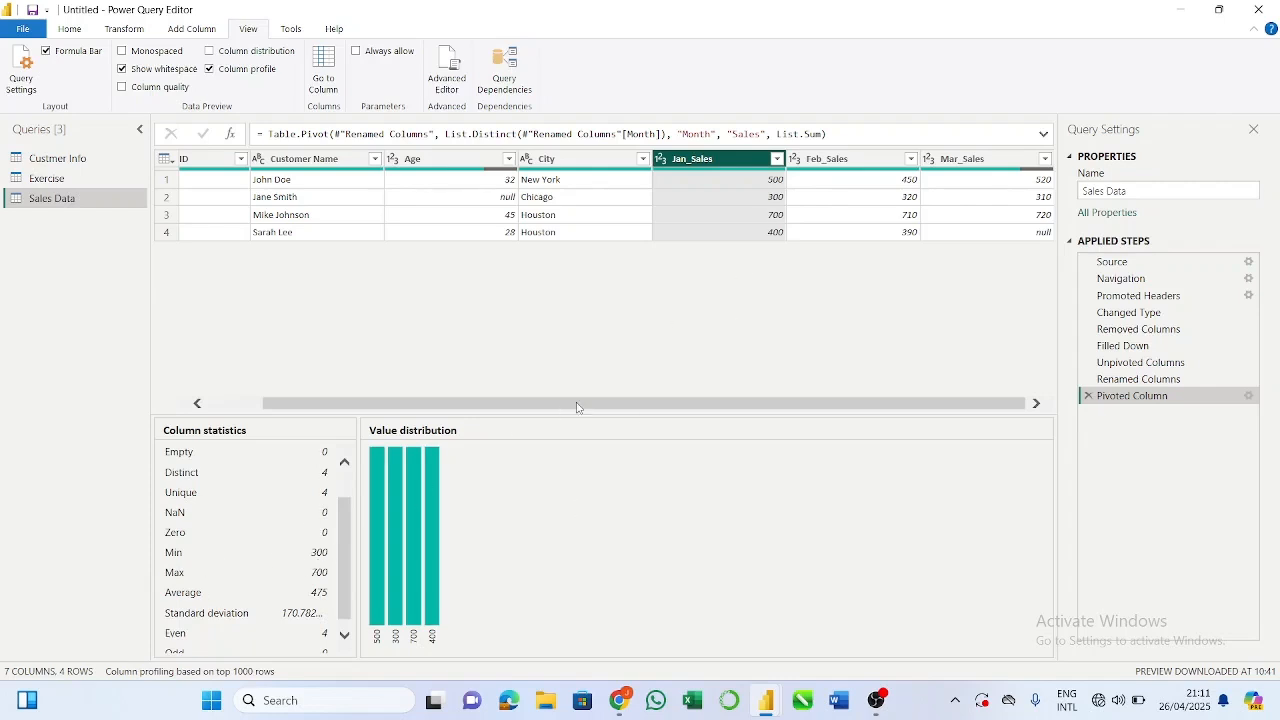
{"action": "scroll", "coordinate": [280, 561], "scroll_direction": "down", "scroll_amount": 1}
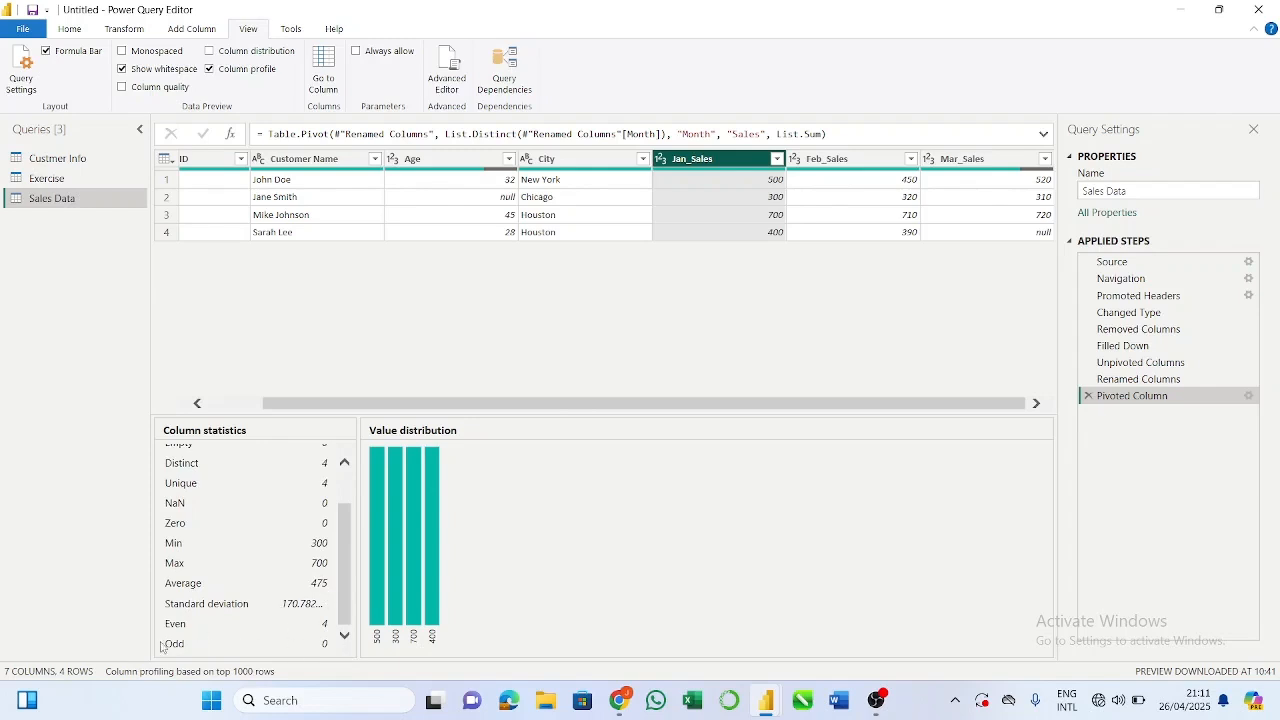
{"action": "scroll", "coordinate": [322, 598], "scroll_direction": "up", "scroll_amount": 1}
{"action": "scroll", "coordinate": [320, 594], "scroll_direction": "down", "scroll_amount": 1}
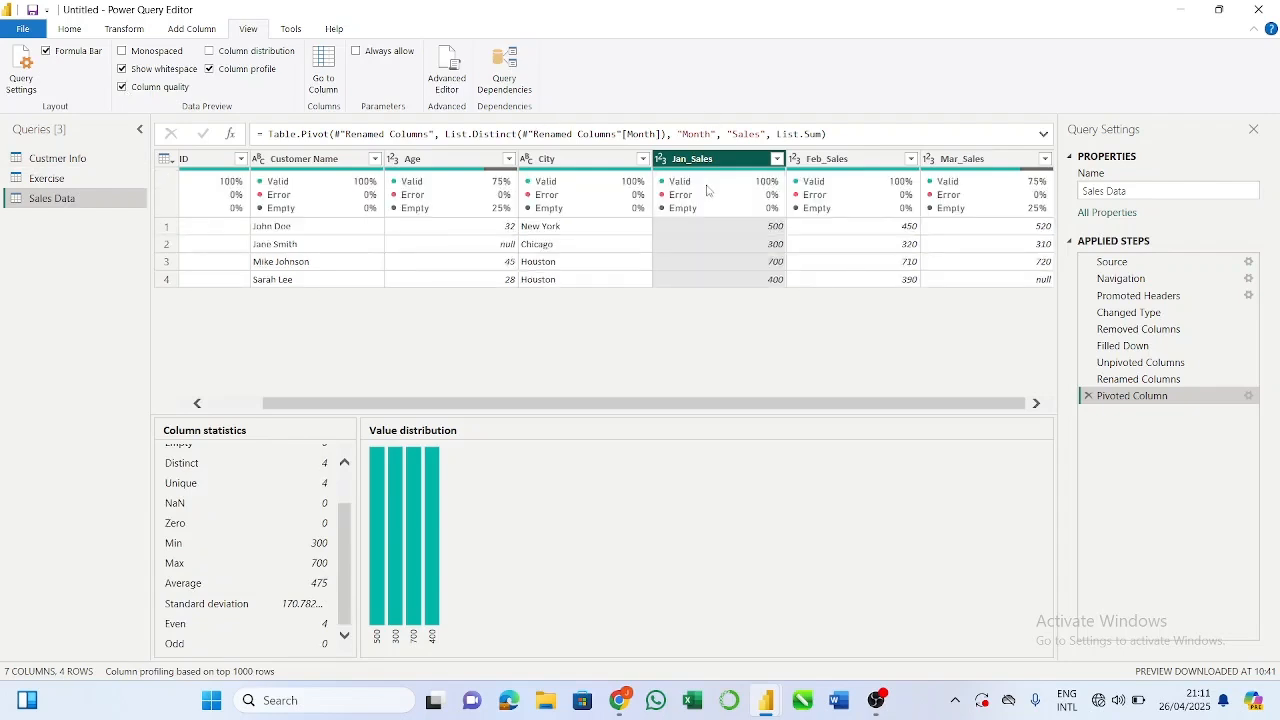
Step: Examine the Age column's quality indicators, and turn off the column quality and column profile previews
{"action": "mouse_move", "coordinate": [704, 197]}
{"action": "mouse_move", "coordinate": [463, 218]}
{"action": "mouse_move", "coordinate": [503, 215]}
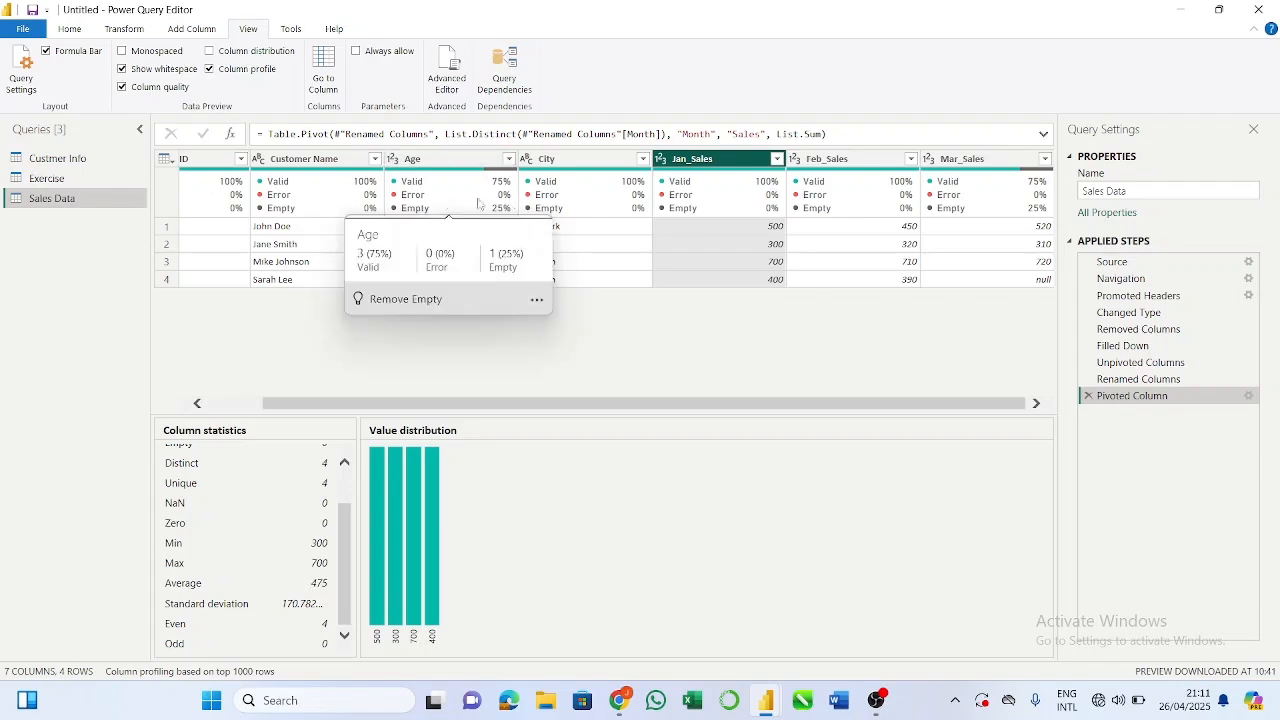
{"action": "mouse_move", "coordinate": [483, 187]}
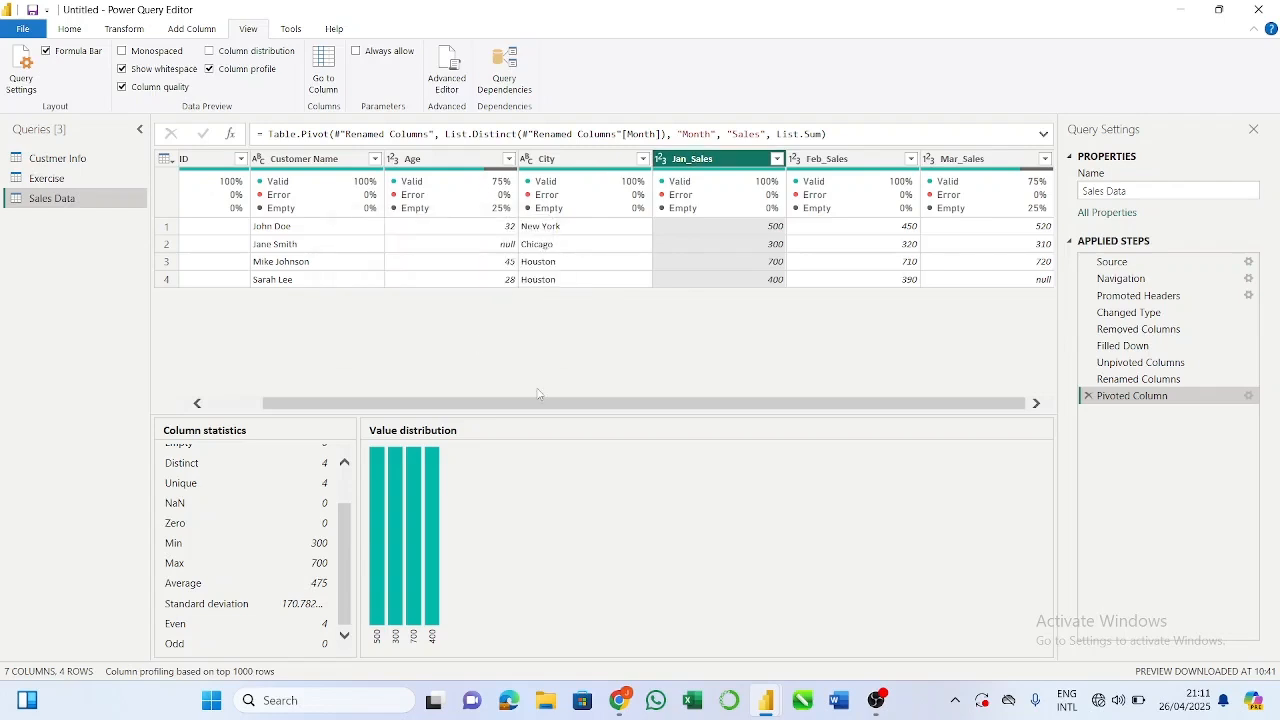
{"action": "left_click", "coordinate": [122, 89]}
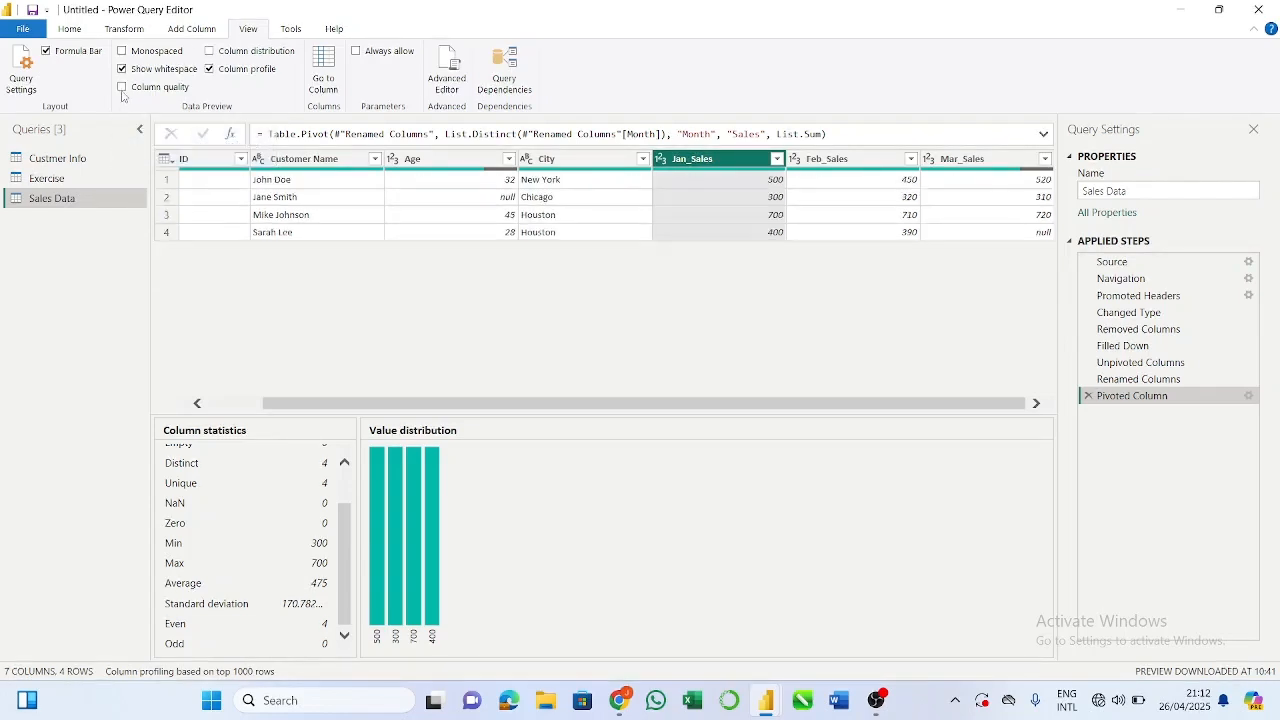
{"action": "left_click", "coordinate": [210, 69]}
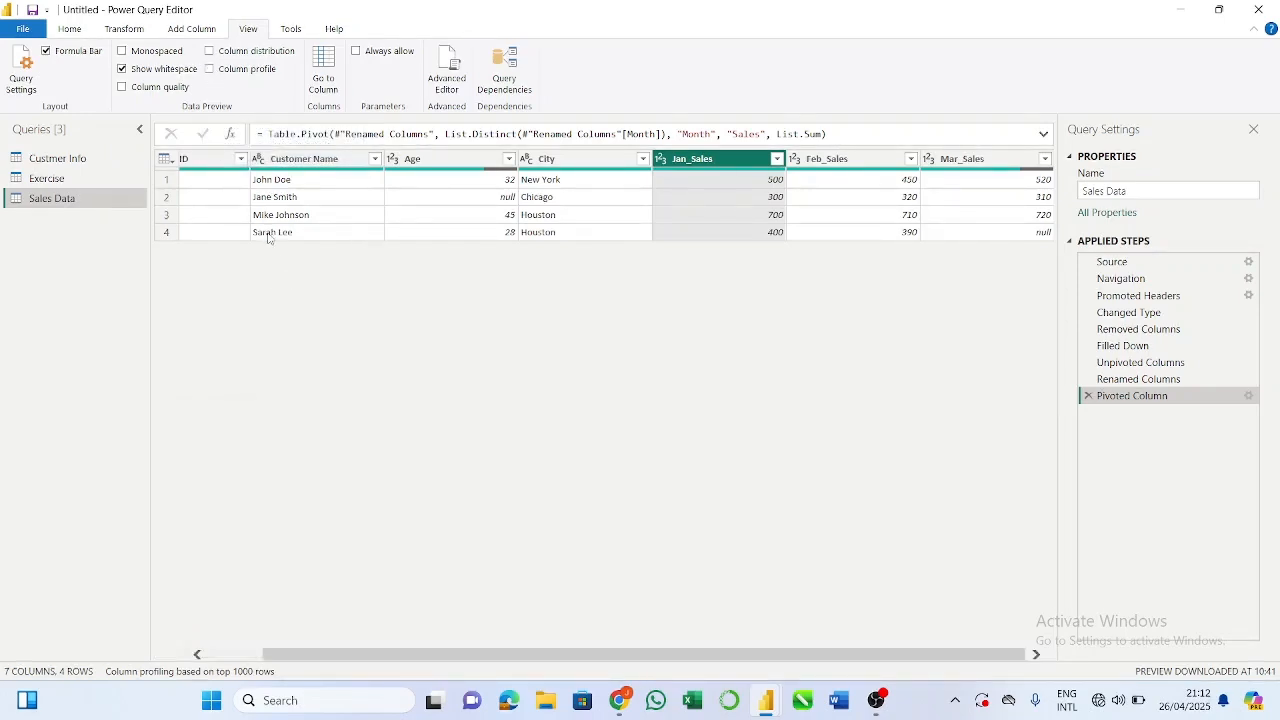
Step: Promote the first row of the Custmer Info query to column headers
{"action": "left_click", "coordinate": [125, 29]}
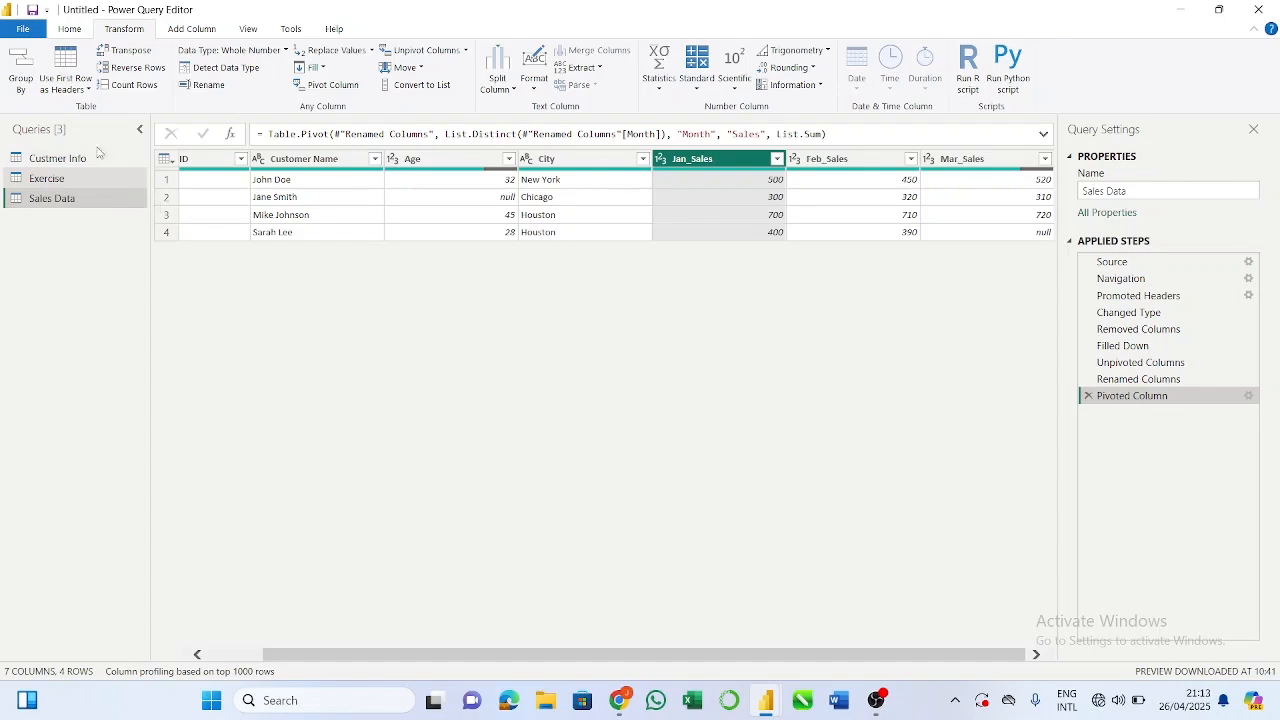
{"action": "left_click", "coordinate": [98, 166]}
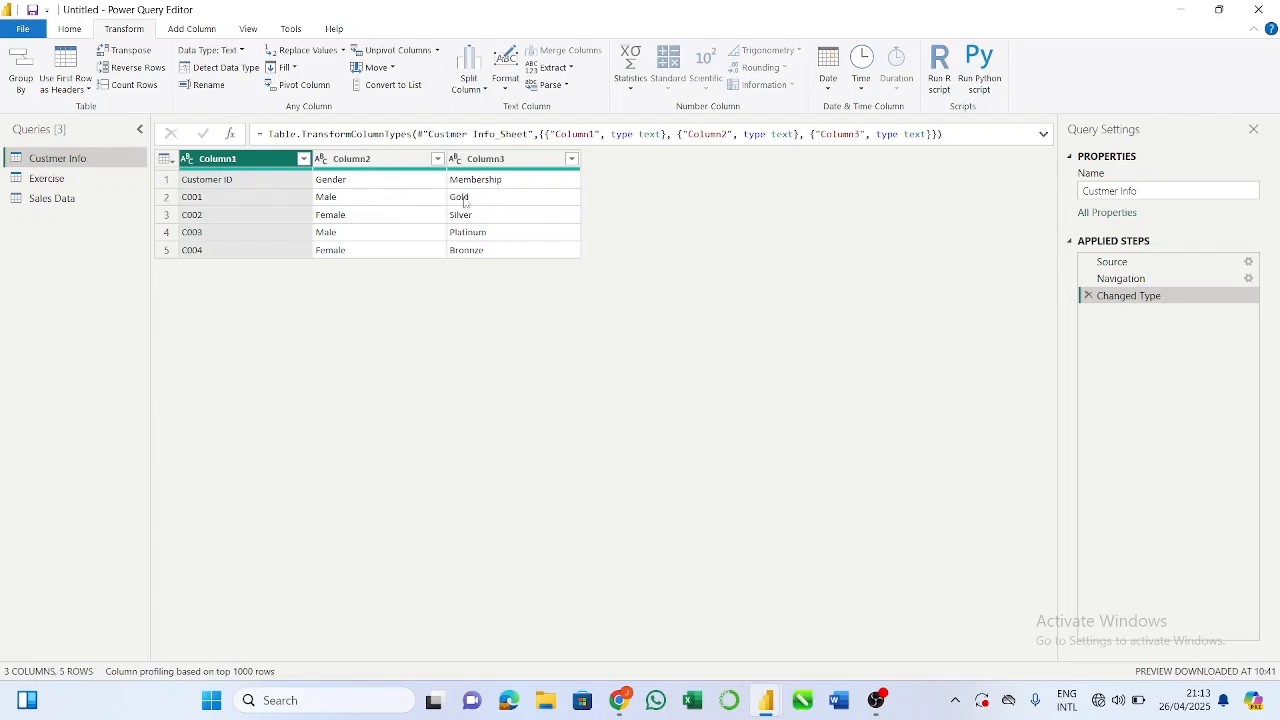
{"action": "left_click", "coordinate": [86, 30]}
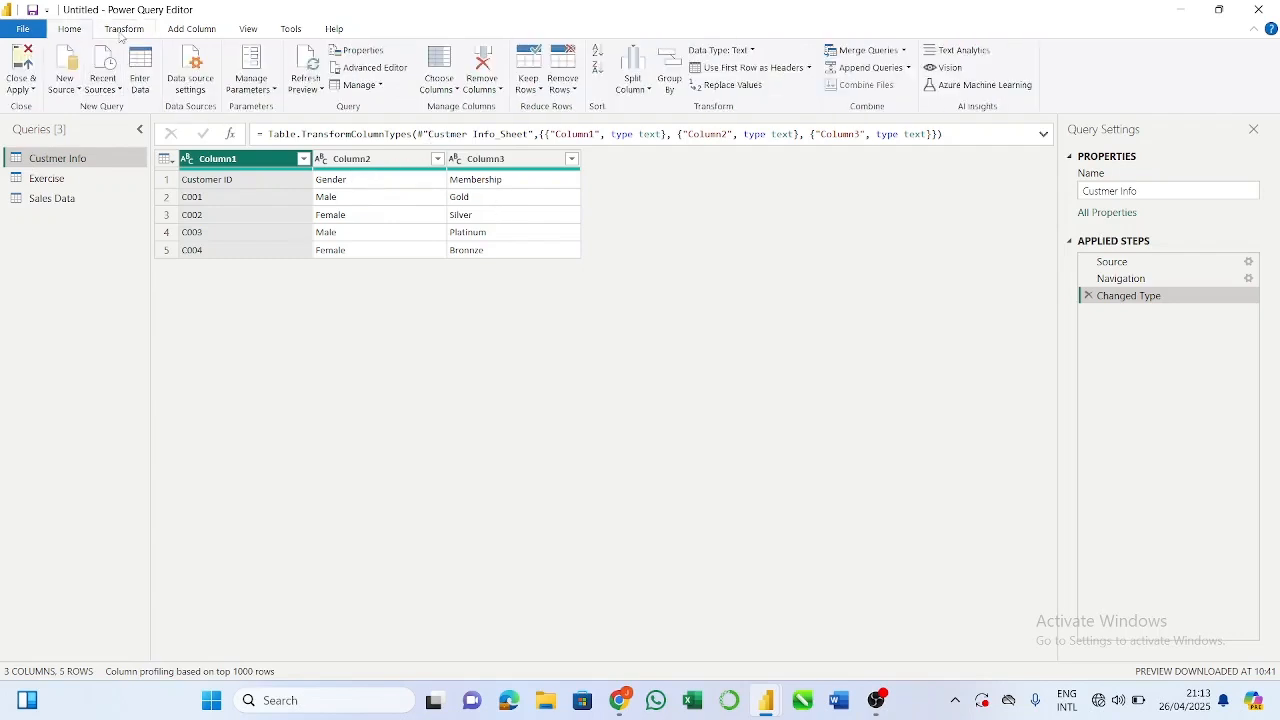
{"action": "left_click", "coordinate": [126, 33]}
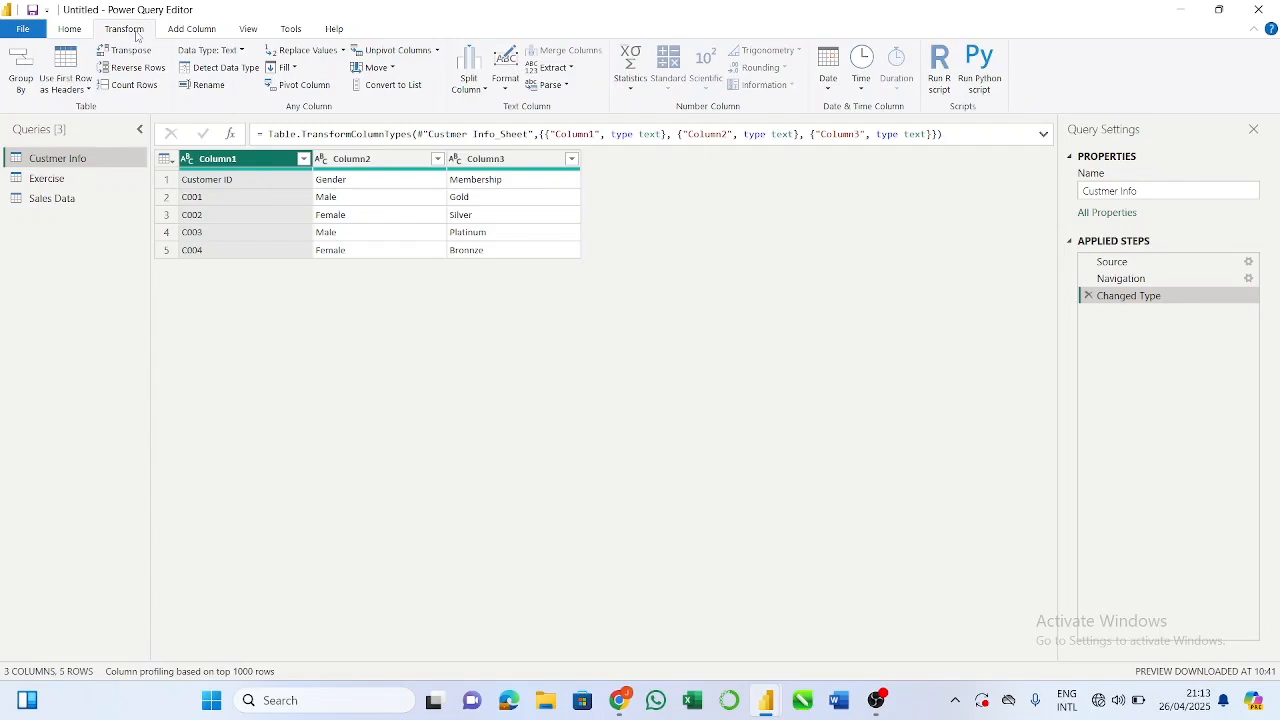
{"action": "left_click", "coordinate": [79, 62]}
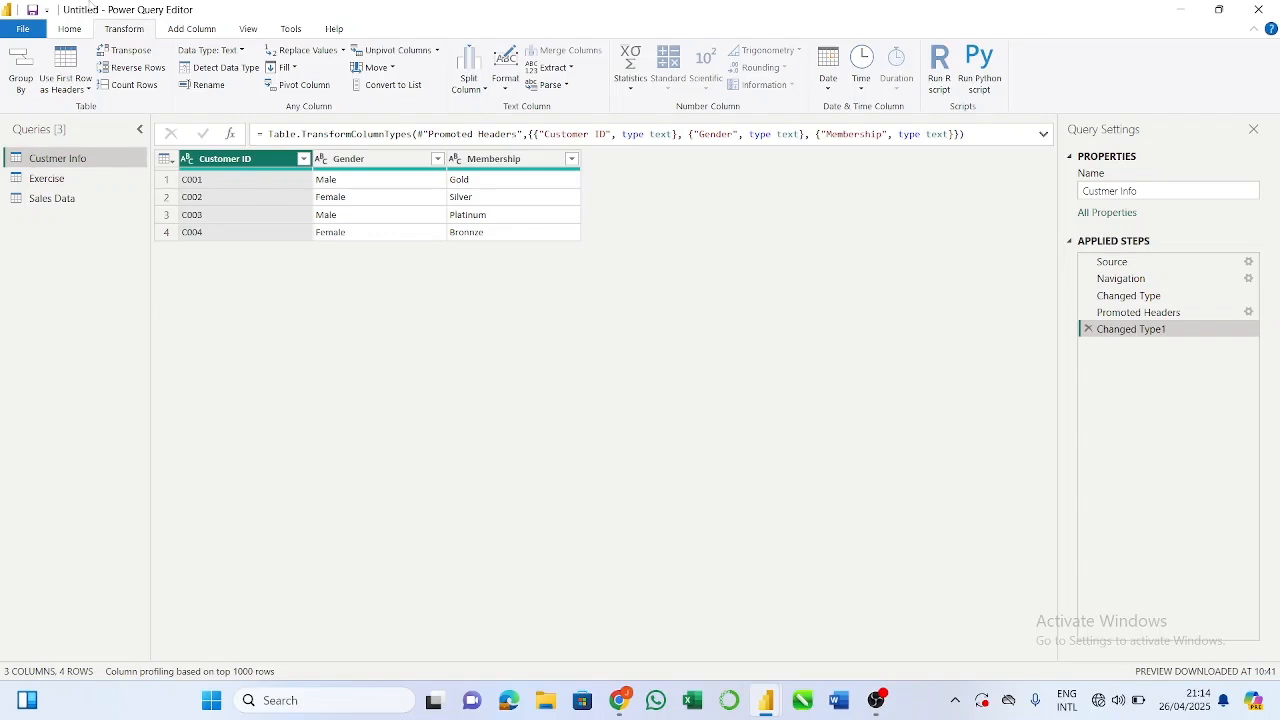
Step: Switch between the Sales Data and Custmer Info queries to review their tables
{"action": "left_click", "coordinate": [83, 204]}
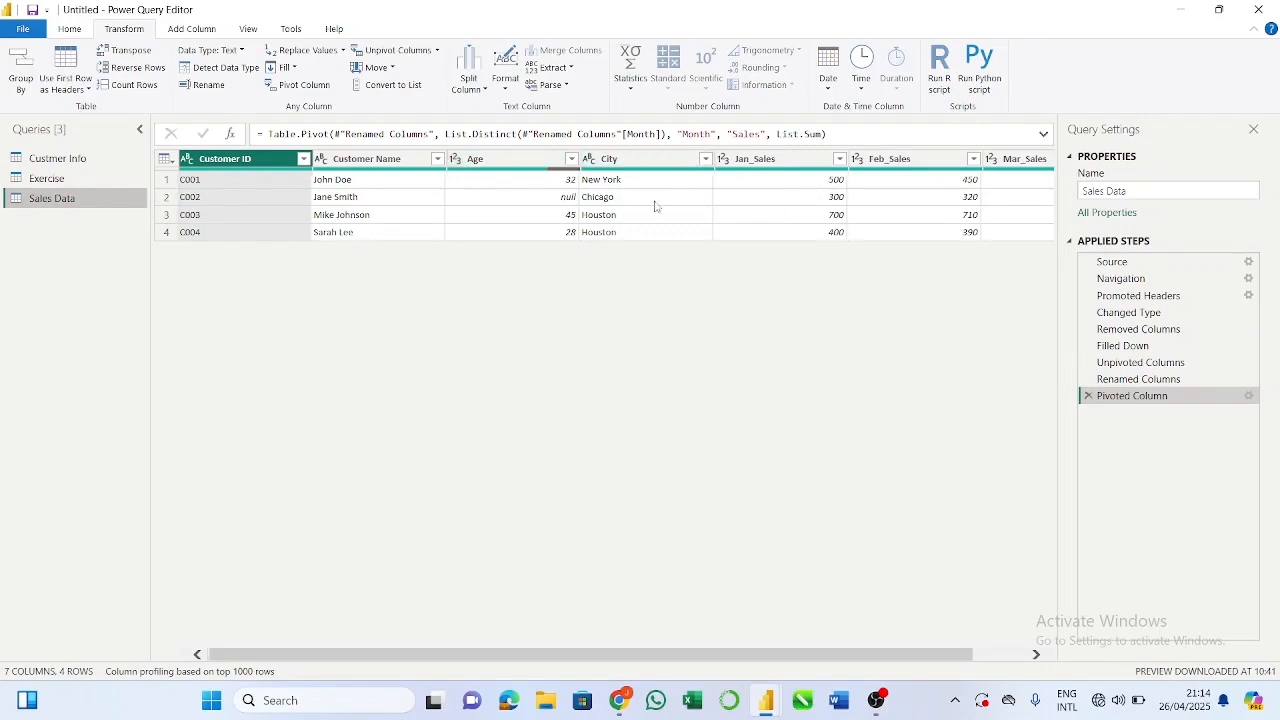
{"action": "scroll", "coordinate": [654, 206], "scroll_direction": "right", "scroll_amount": 3}
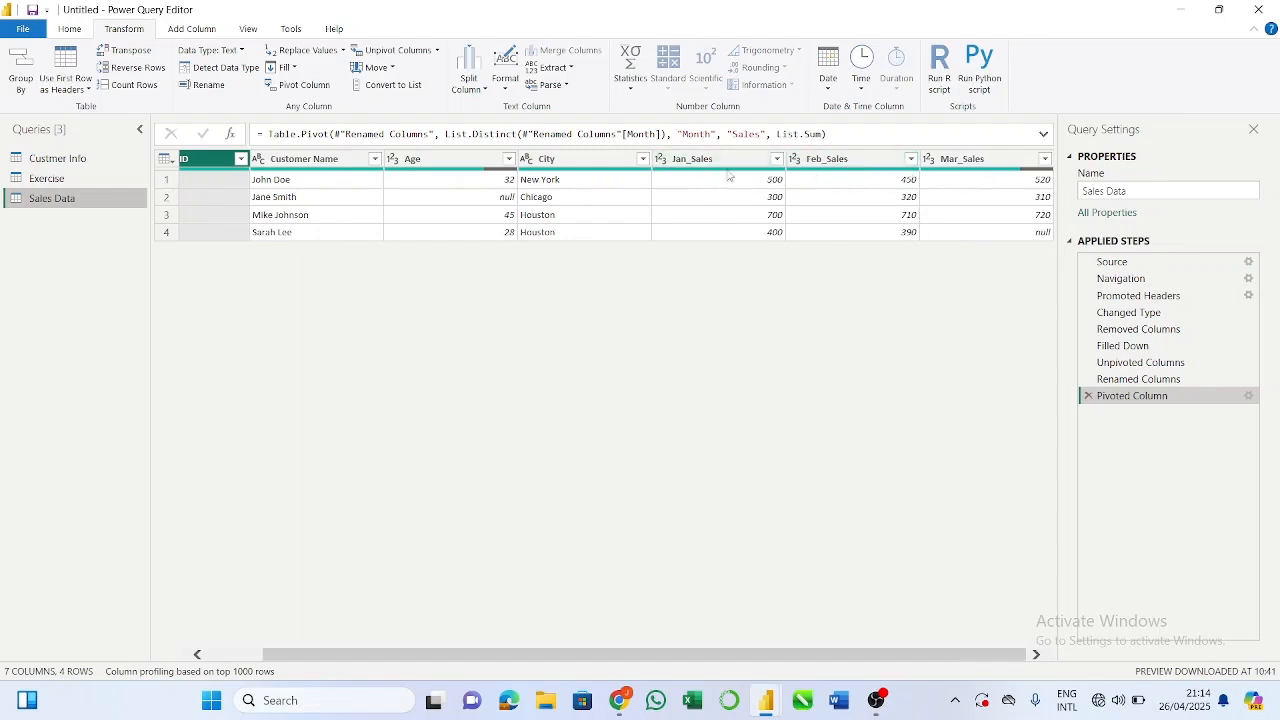
{"action": "scroll", "coordinate": [560, 228], "scroll_direction": "left", "scroll_amount": 3}
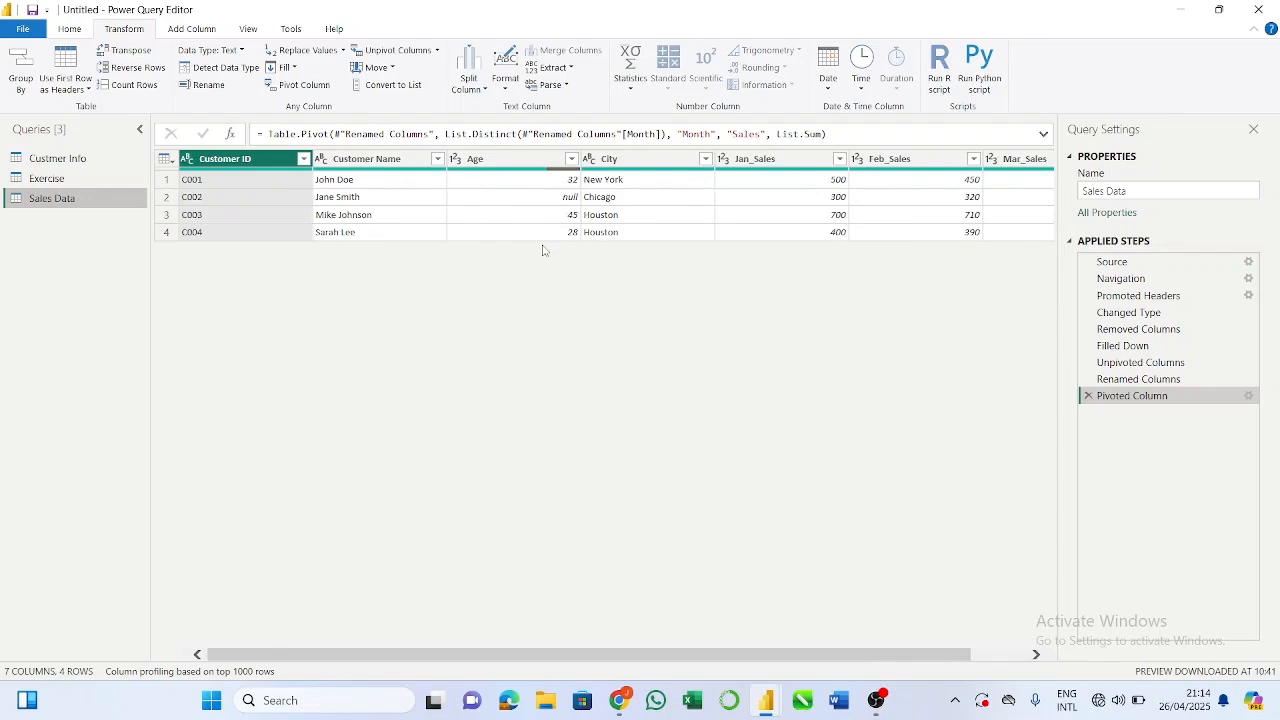
{"action": "left_click", "coordinate": [86, 162]}
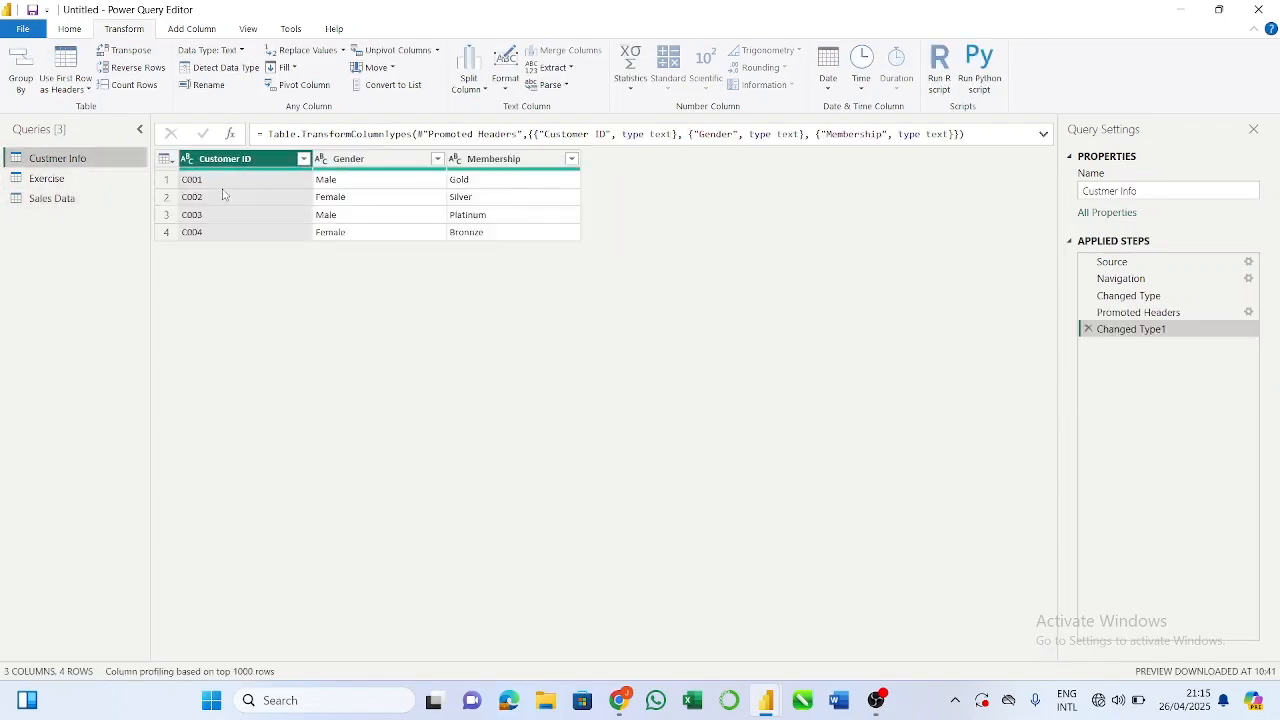
{"action": "left_click", "coordinate": [95, 205]}
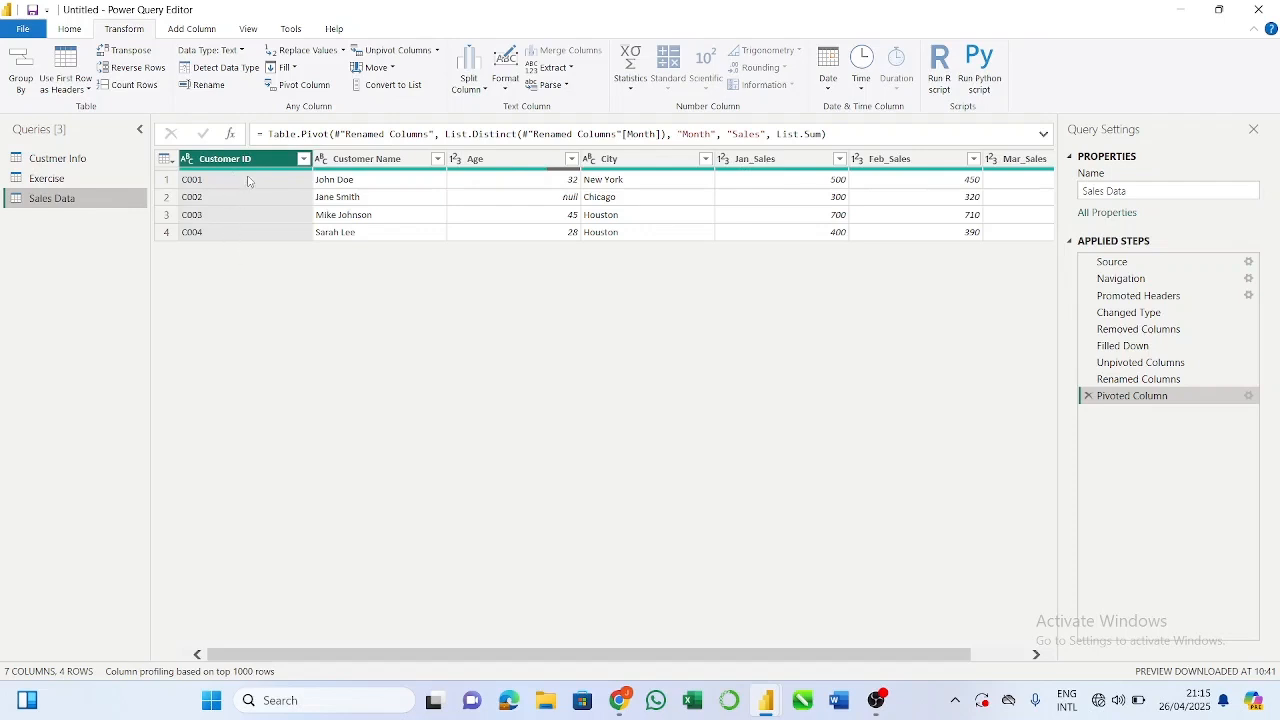
{"action": "left_click", "coordinate": [108, 160]}
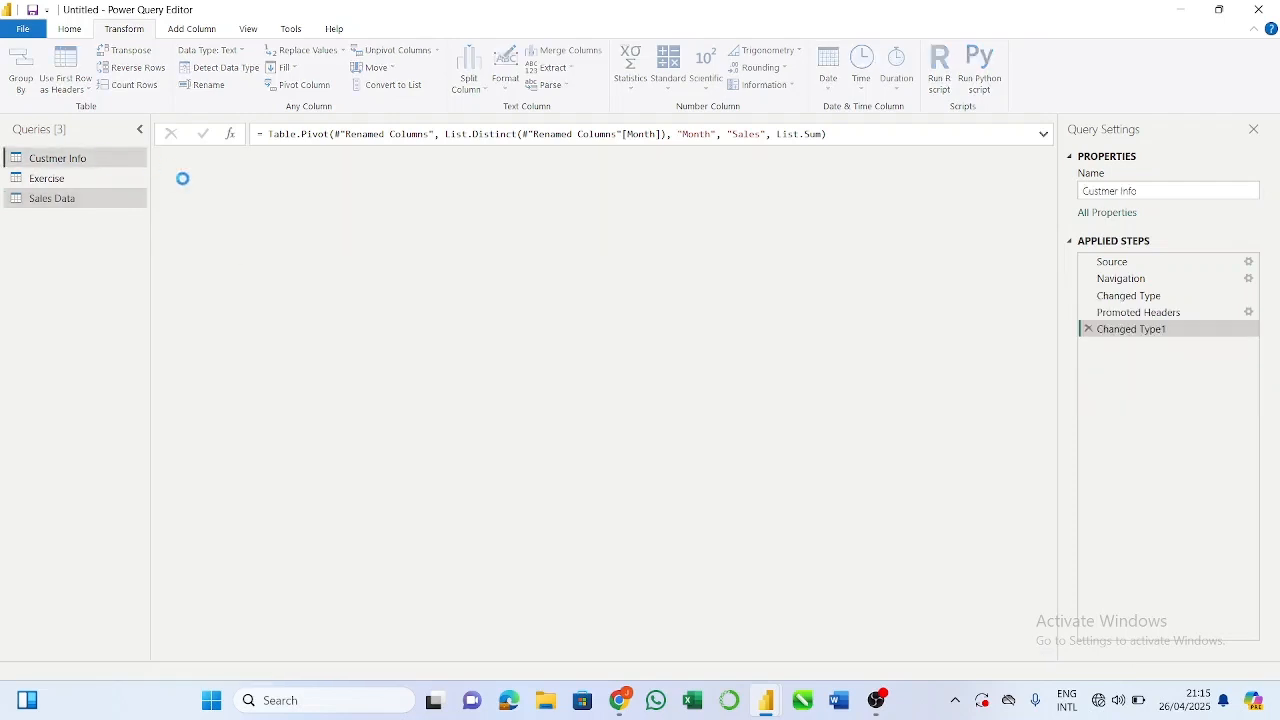
{"action": "left_click", "coordinate": [60, 198]}
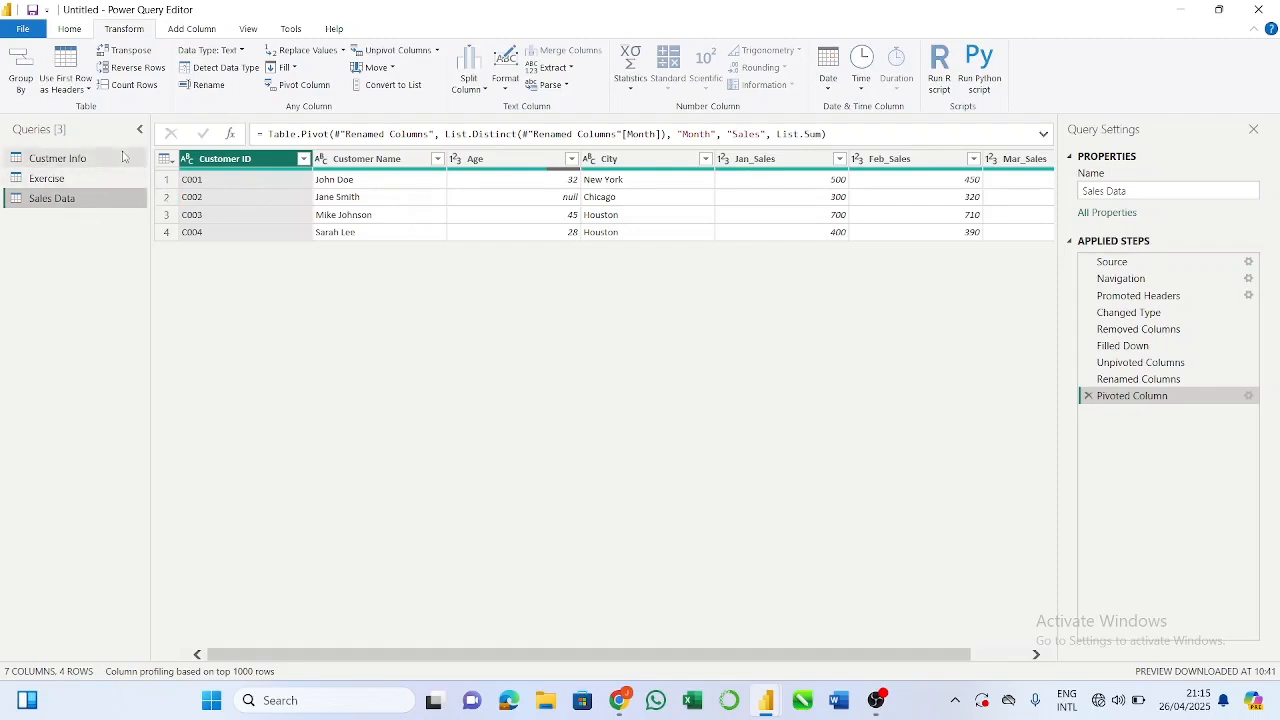
Step: Open the Custmer Info query and return to the Sales Data query
{"action": "left_click", "coordinate": [123, 158]}
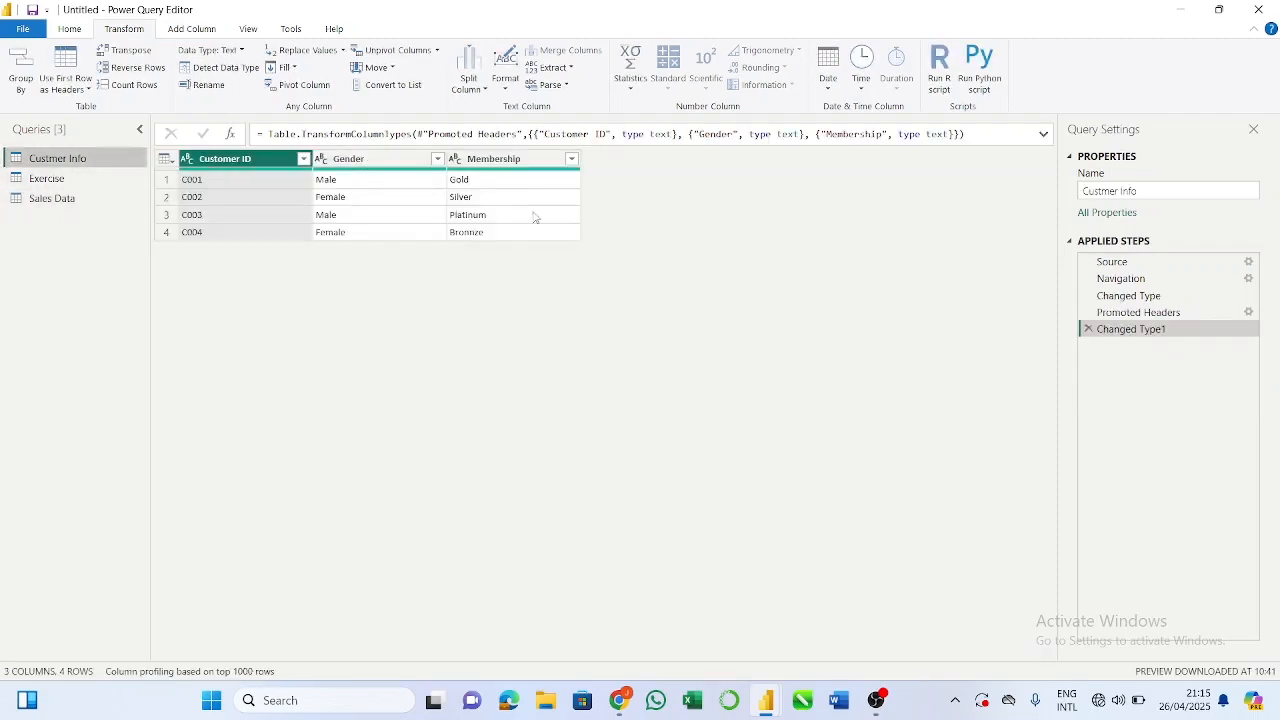
{"action": "left_click", "coordinate": [72, 202]}
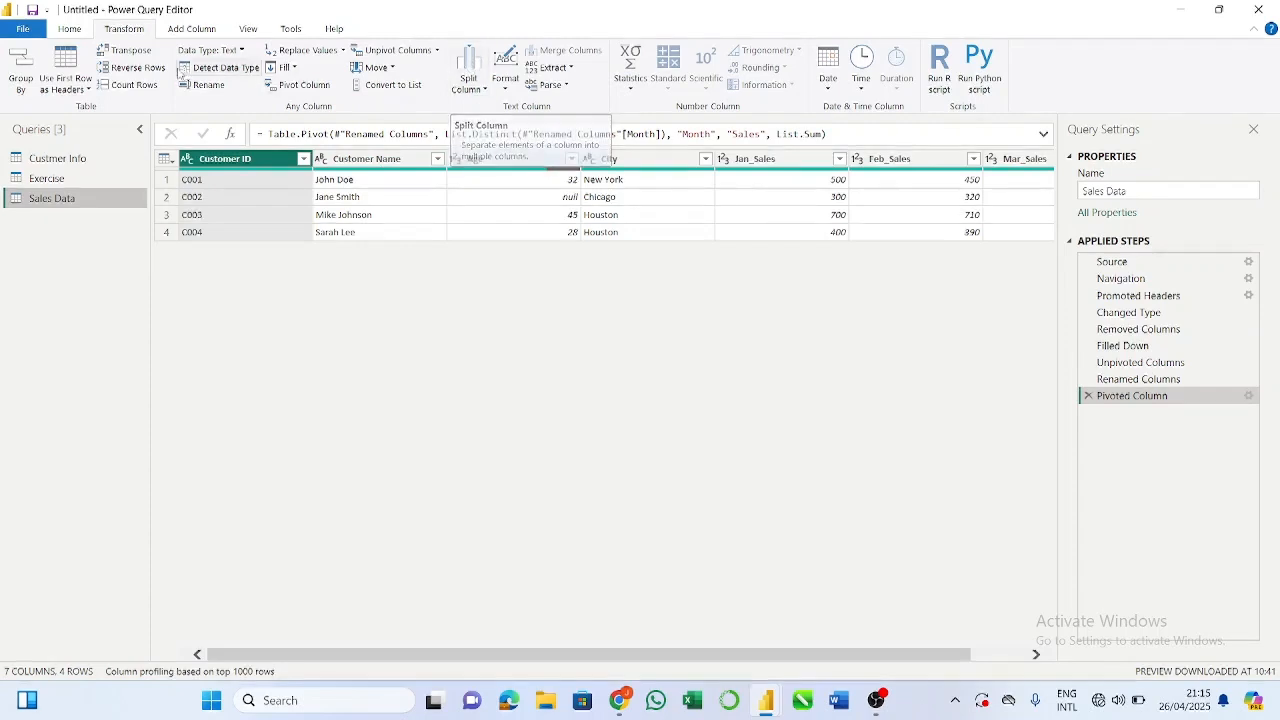
{"action": "left_click", "coordinate": [77, 32]}
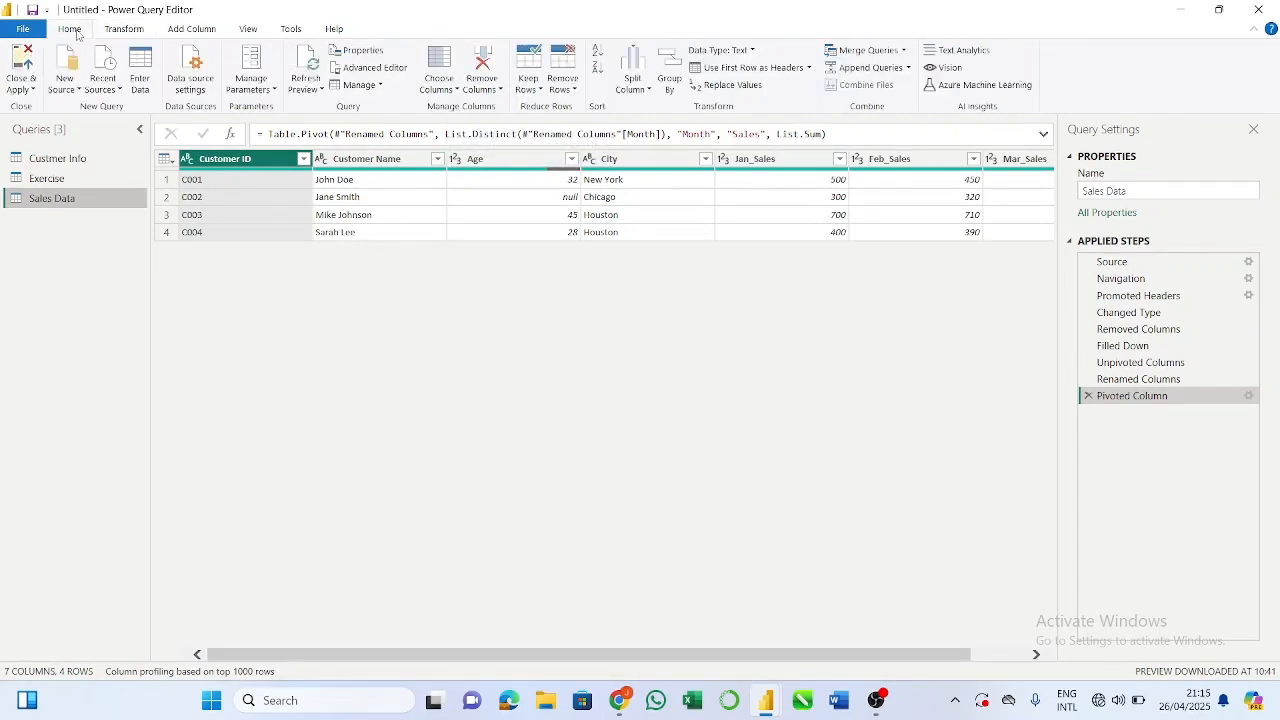
{"action": "left_click", "coordinate": [896, 55]}
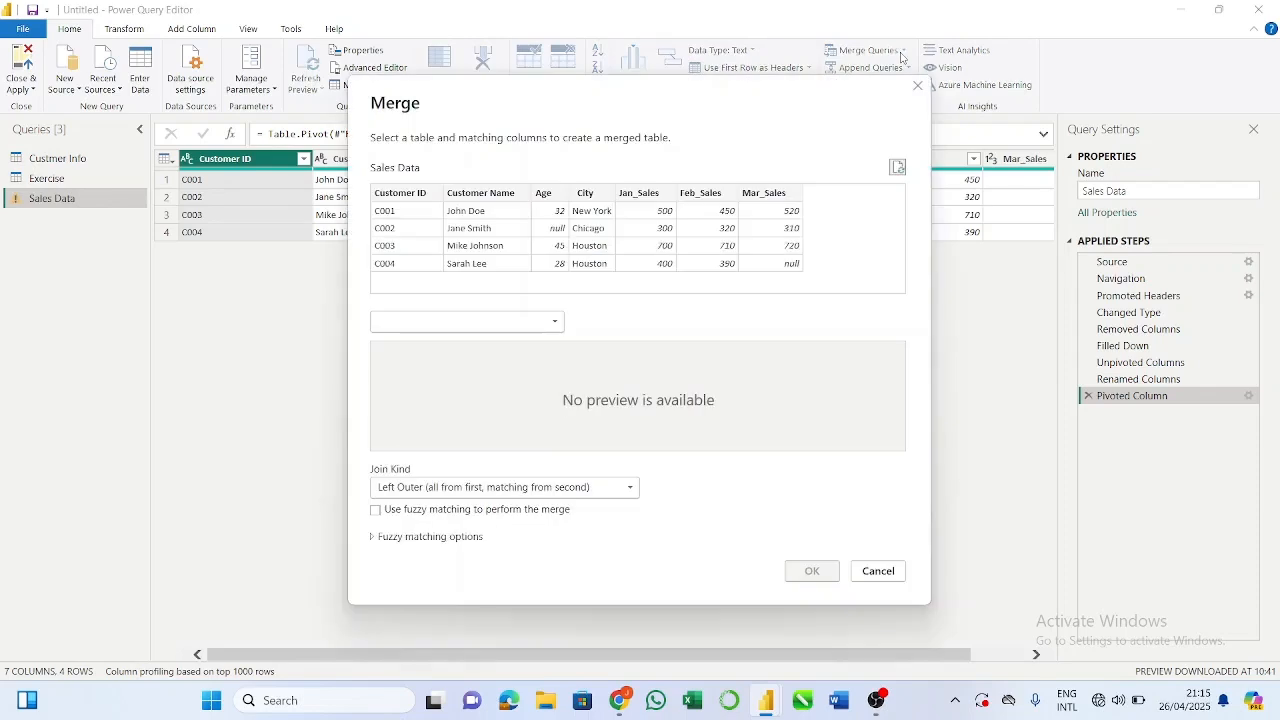
{"action": "left_click", "coordinate": [918, 87]}
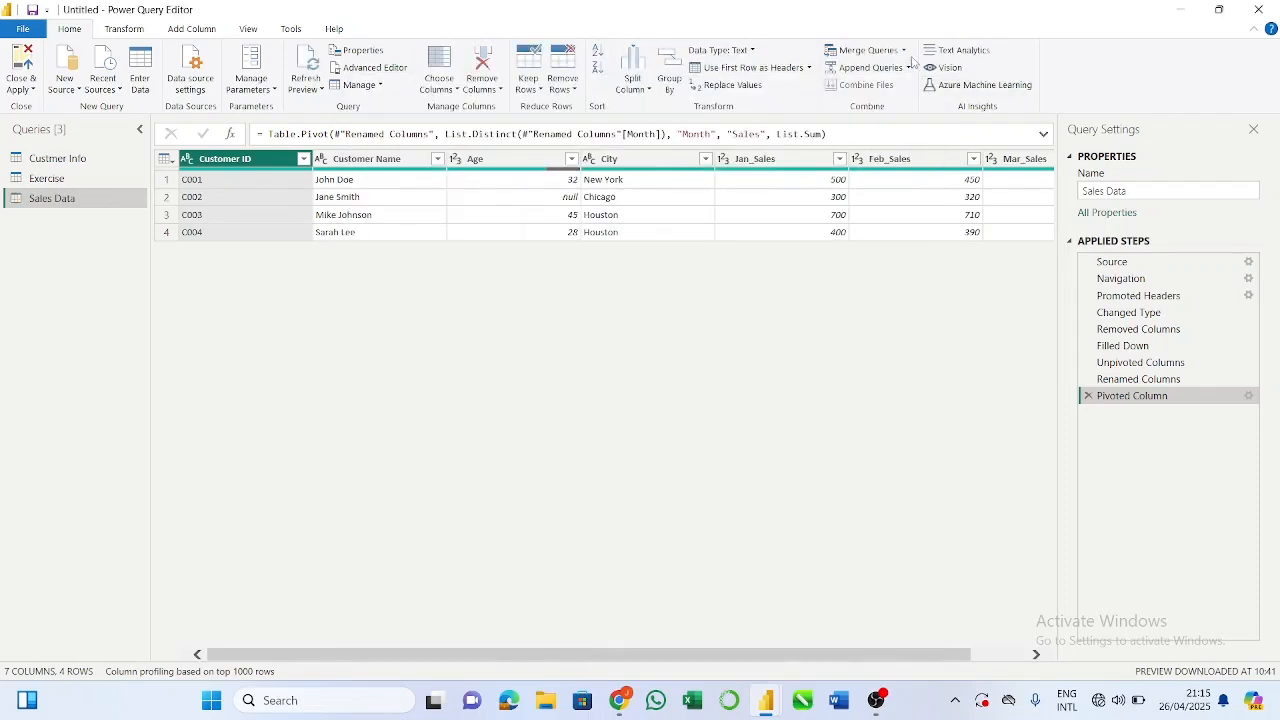
Step: Merge Sales Data with Custmer Info as a new query, matching on Customer ID with a Left Outer join
{"action": "left_click", "coordinate": [904, 52]}
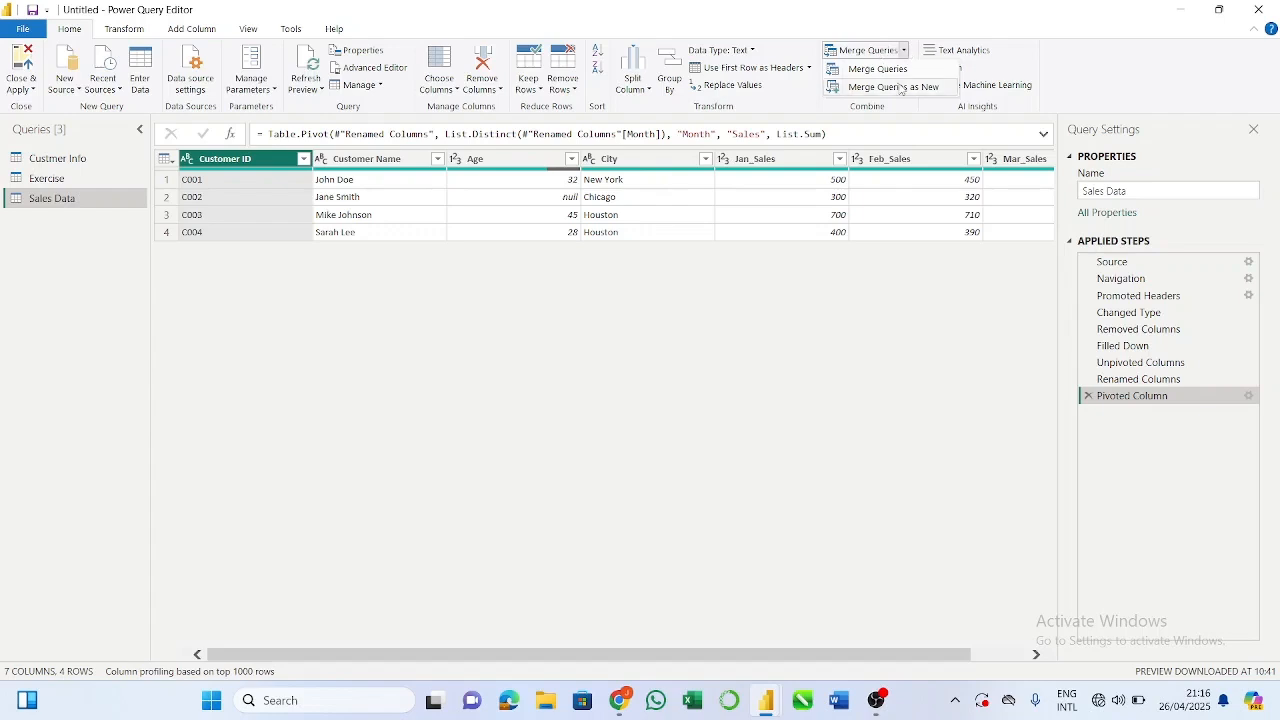
{"action": "left_click", "coordinate": [918, 90]}
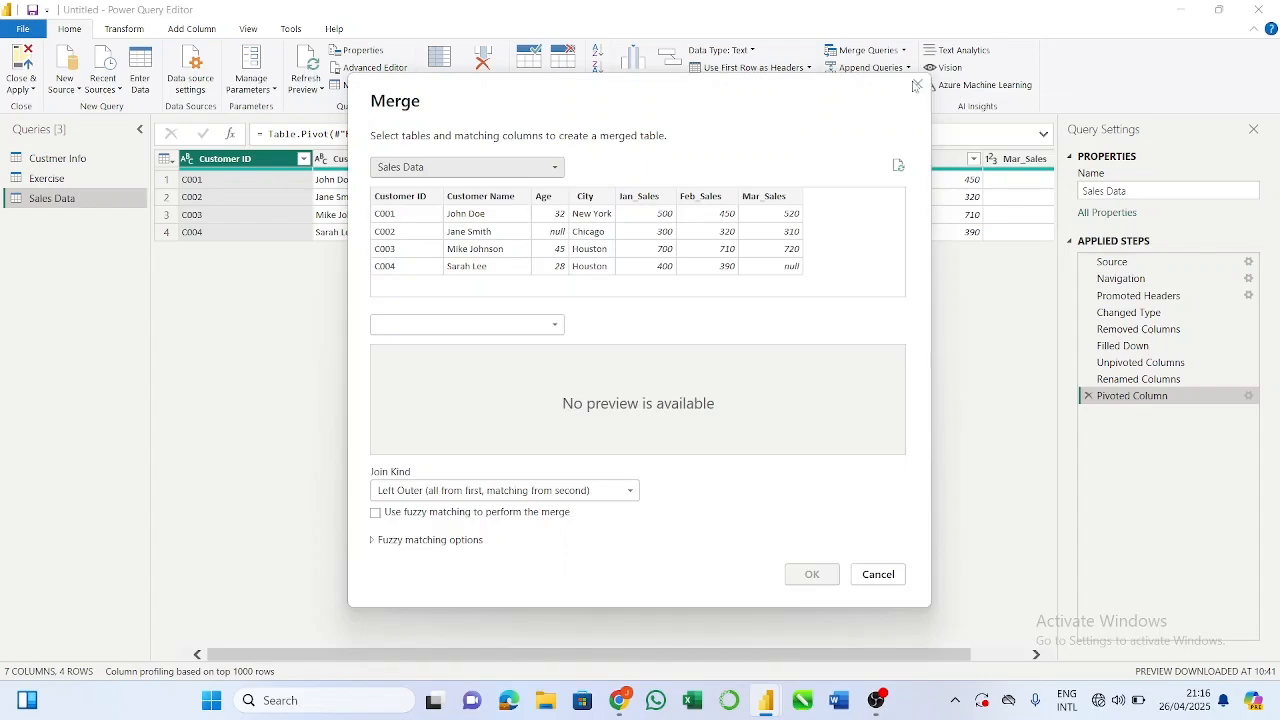
{"action": "left_click", "coordinate": [414, 204]}
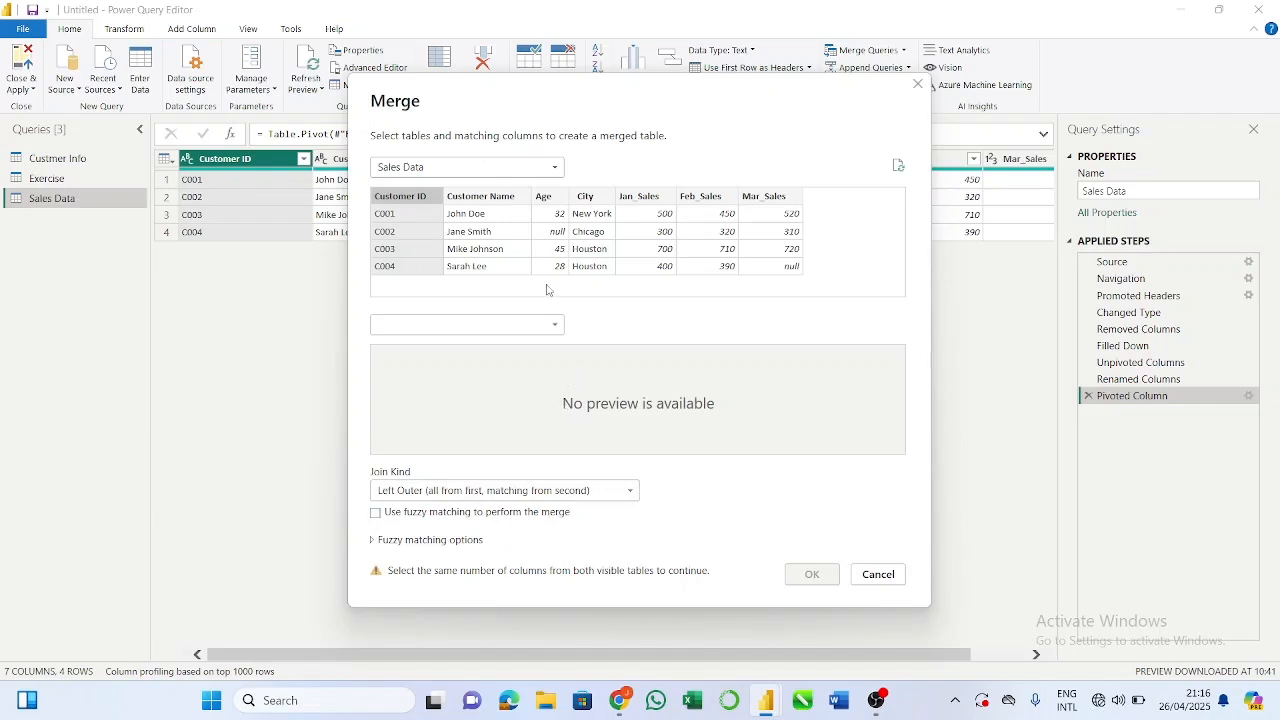
{"action": "left_click", "coordinate": [557, 326]}
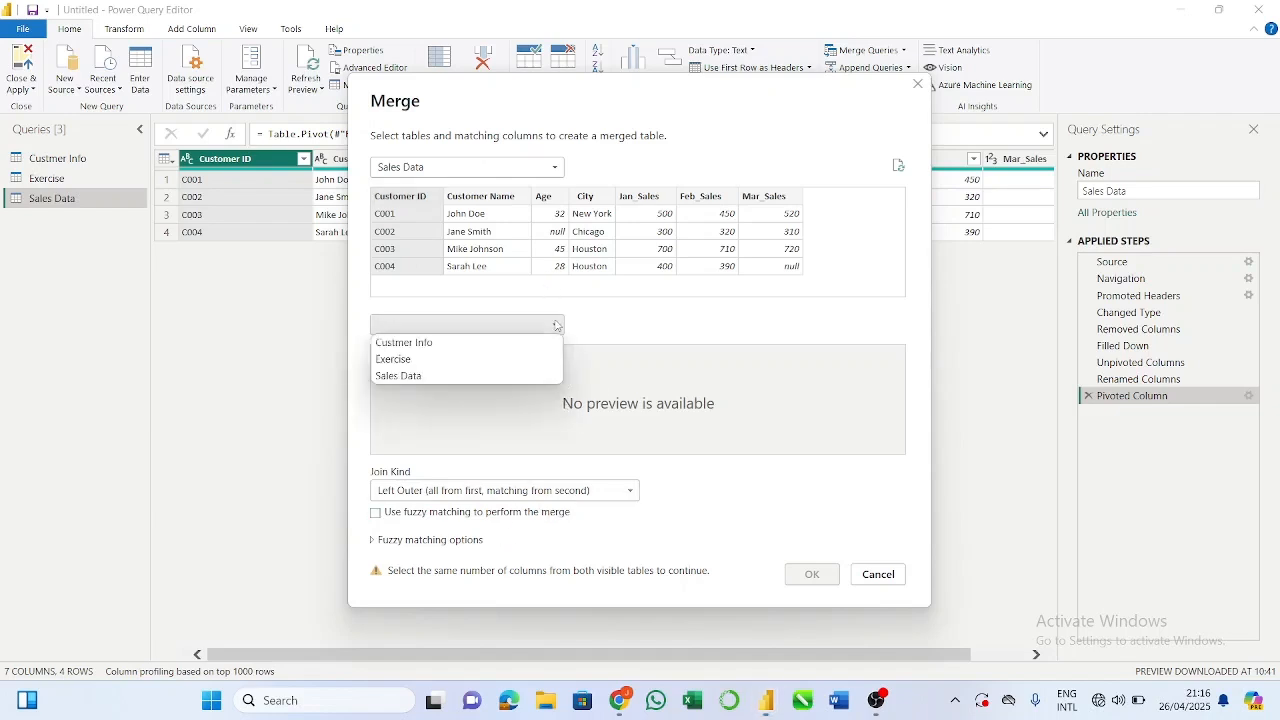
{"action": "left_click", "coordinate": [505, 343]}
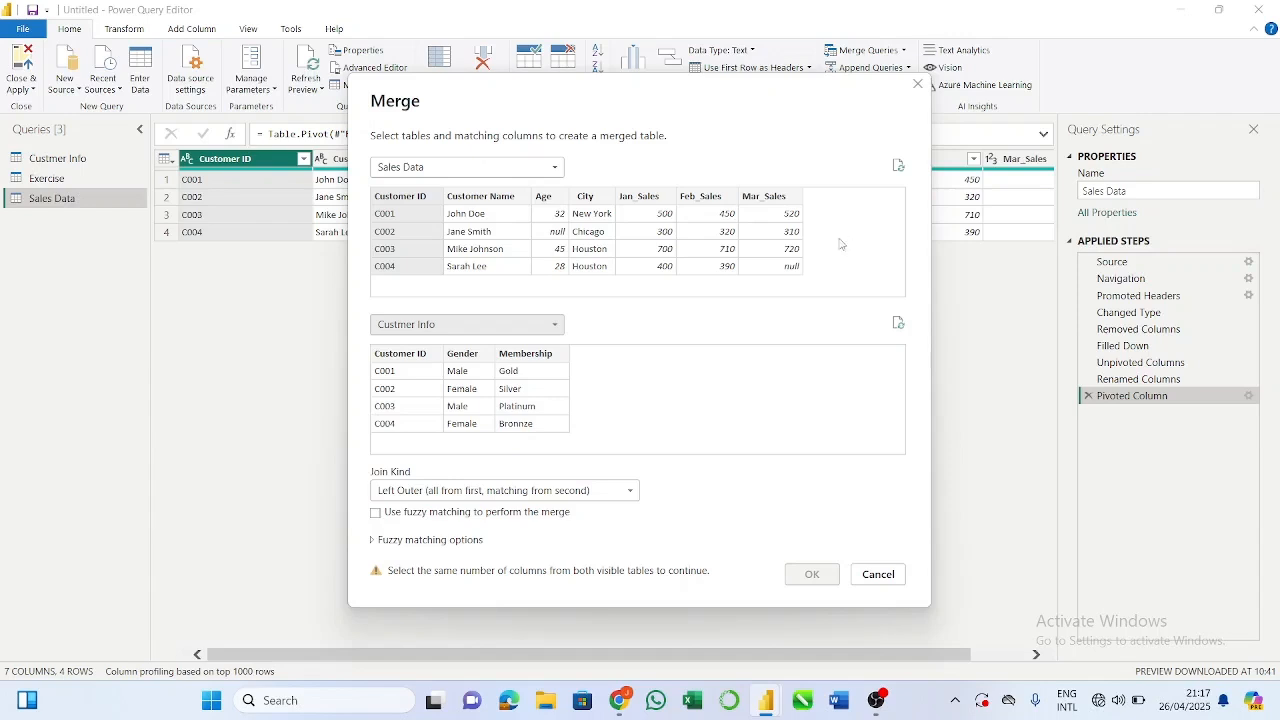
{"action": "left_click", "coordinate": [416, 356]}
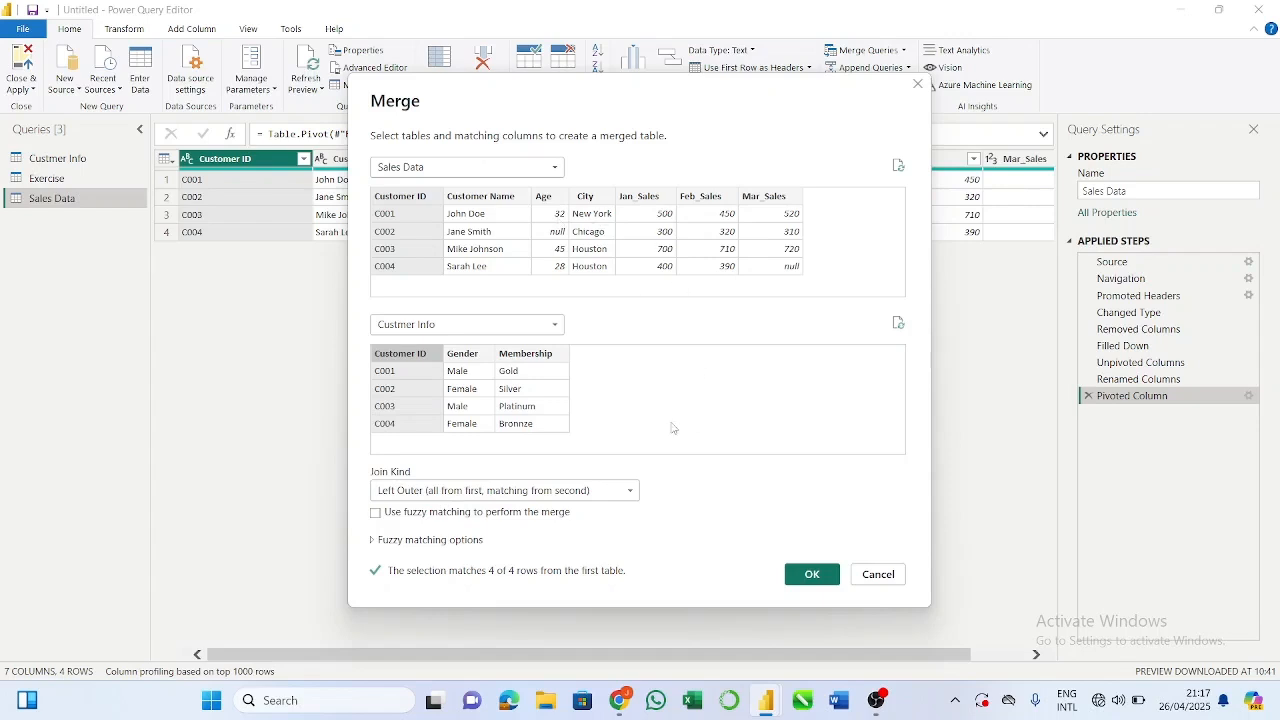
{"action": "left_click", "coordinate": [612, 488]}
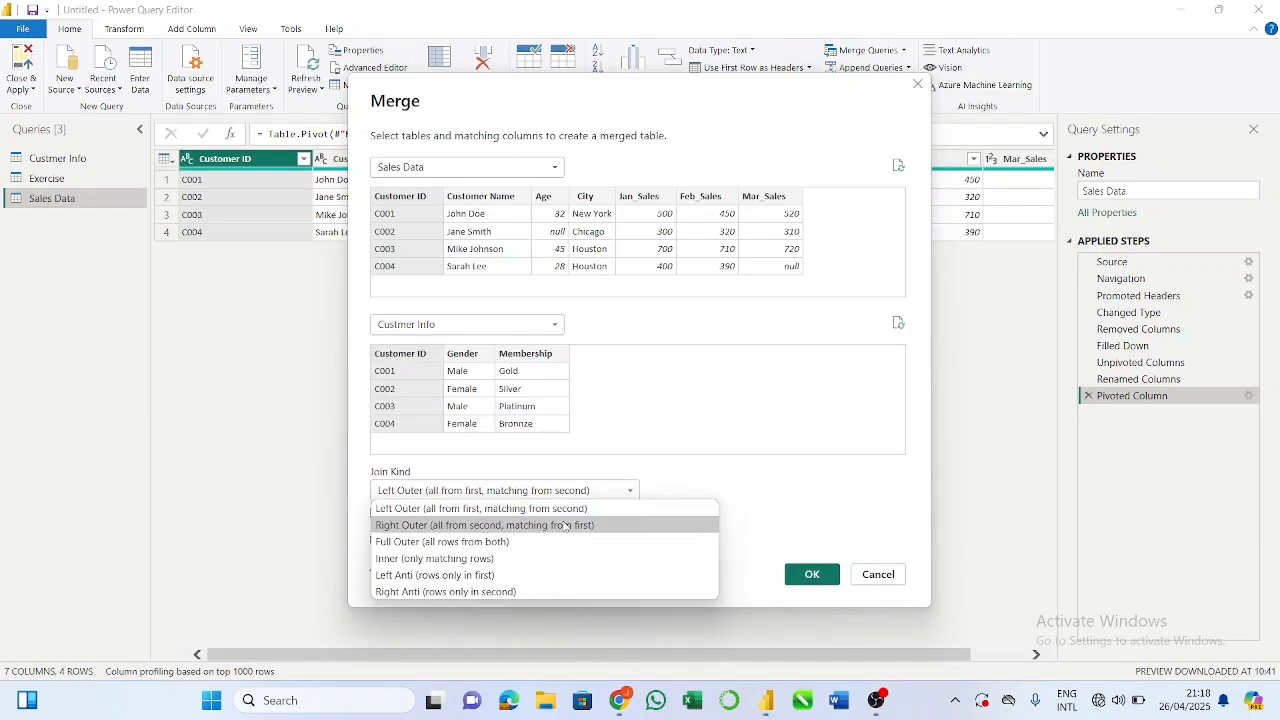
{"action": "left_click", "coordinate": [699, 436]}
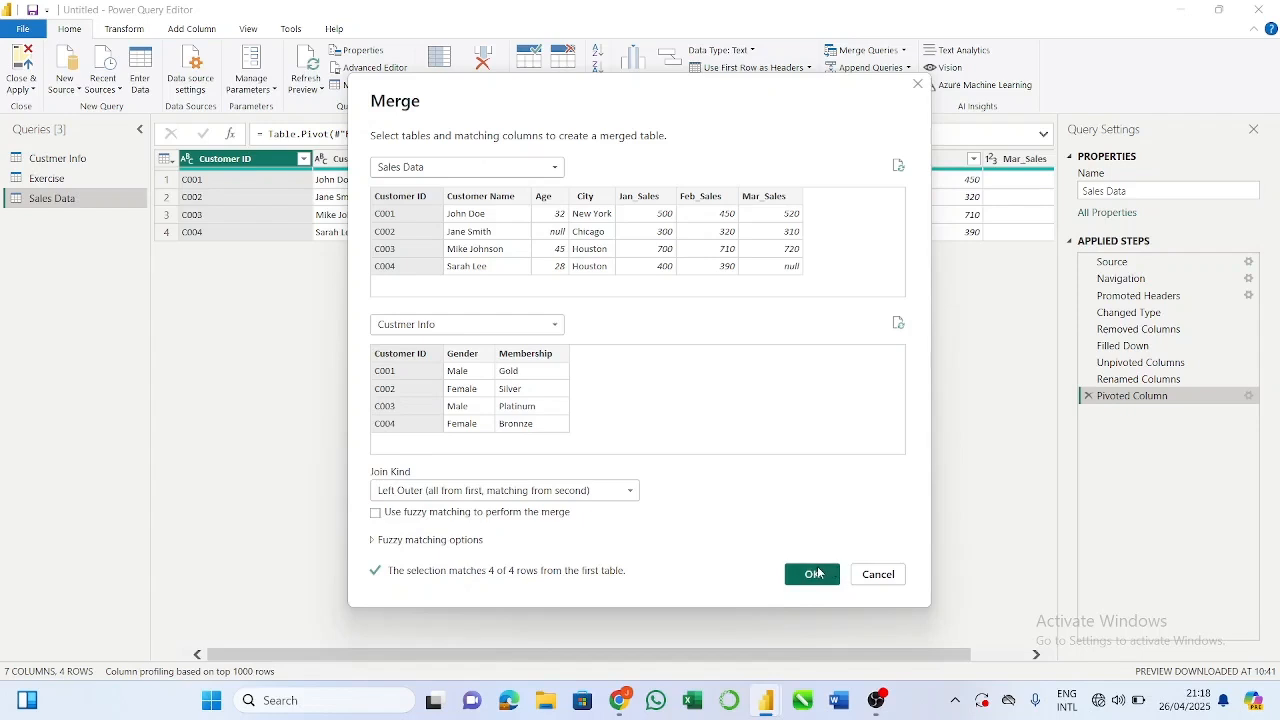
{"action": "left_click", "coordinate": [816, 574]}
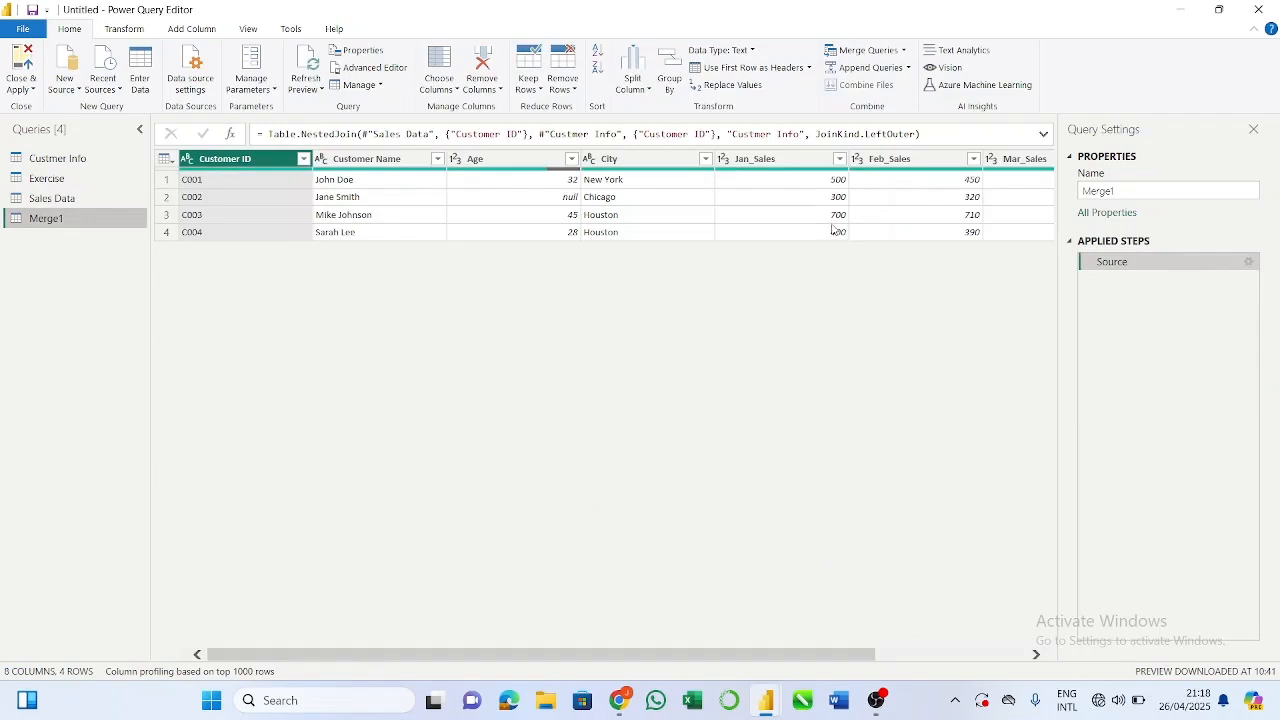
Step: Expand the merged Custmer Info column to include only Gender and Membership, keeping the original column name as prefix
{"action": "left_click", "coordinate": [663, 161]}
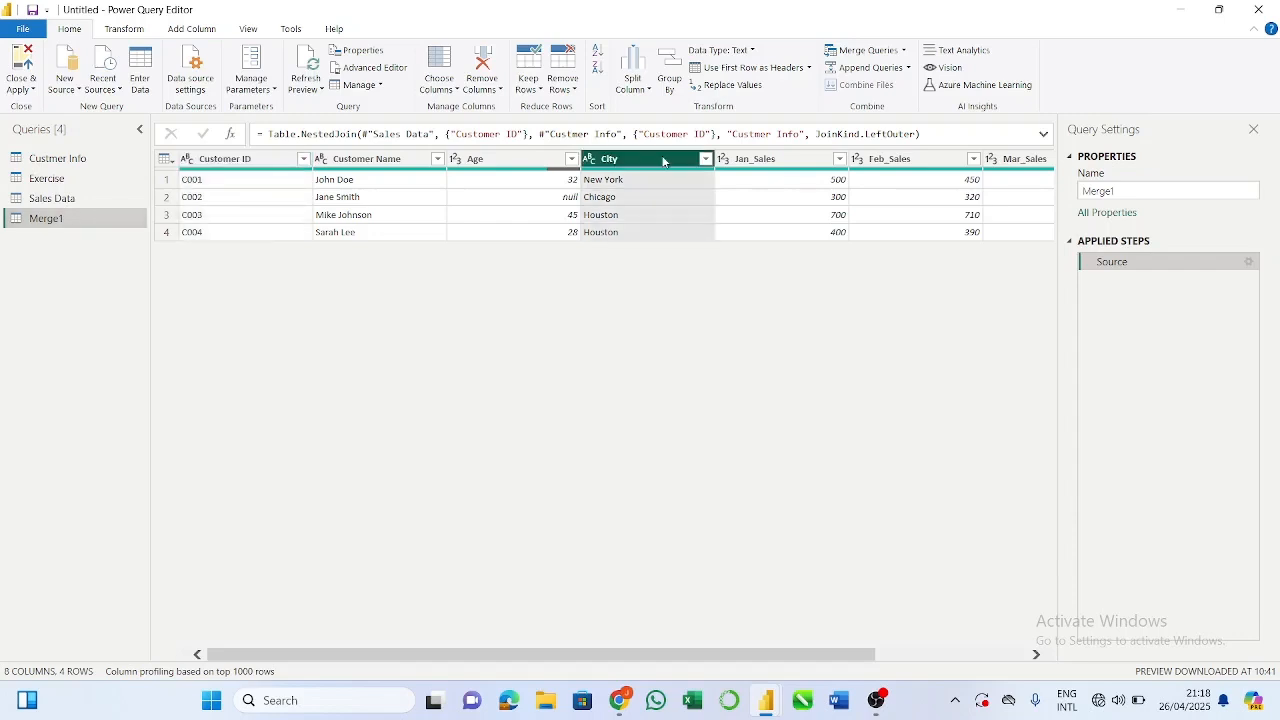
{"action": "key", "text": "Right"}
{"action": "key", "text": "Right"}
{"action": "key", "text": "Right"}
{"action": "key", "text": "Right"}
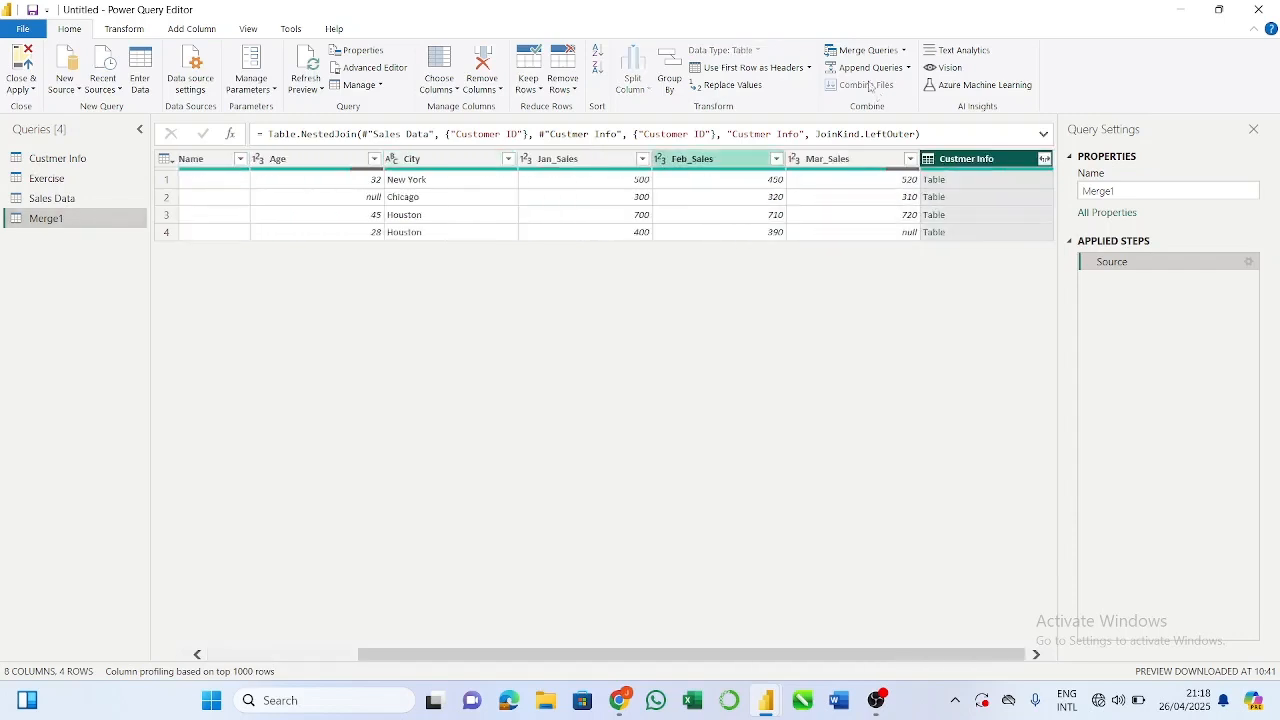
{"action": "left_click", "coordinate": [1044, 159]}
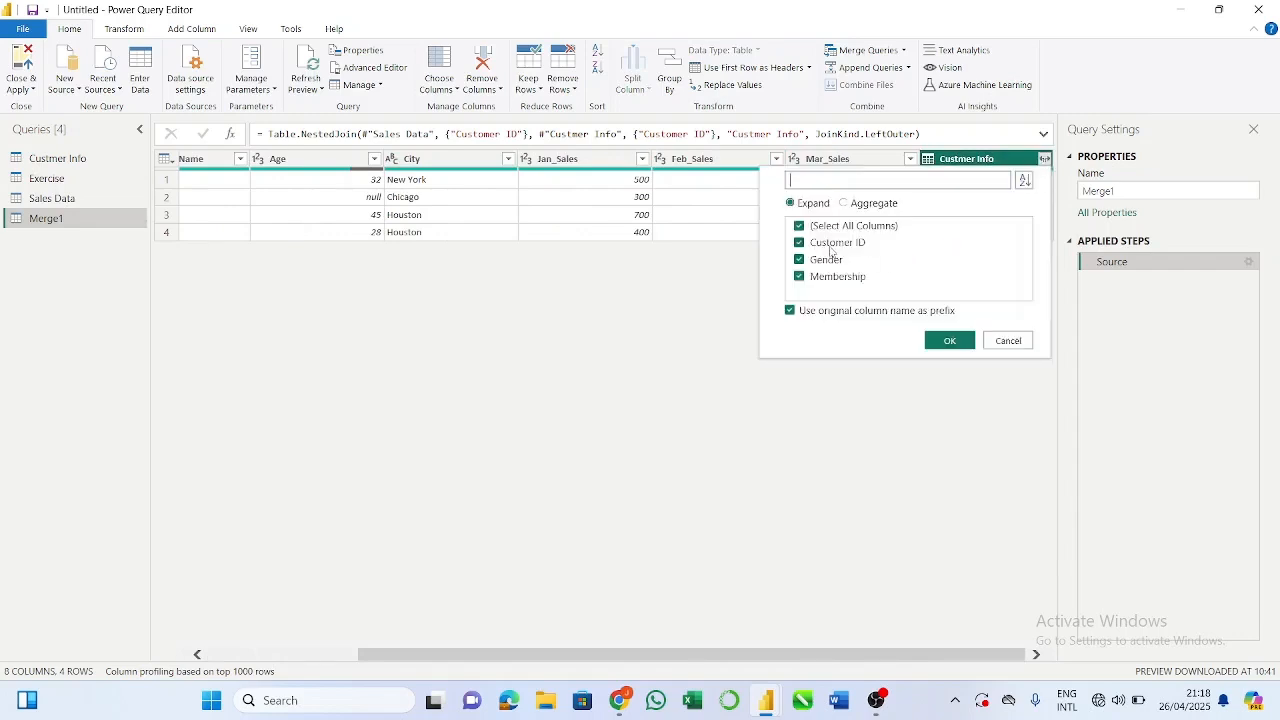
{"action": "left_click", "coordinate": [801, 228]}
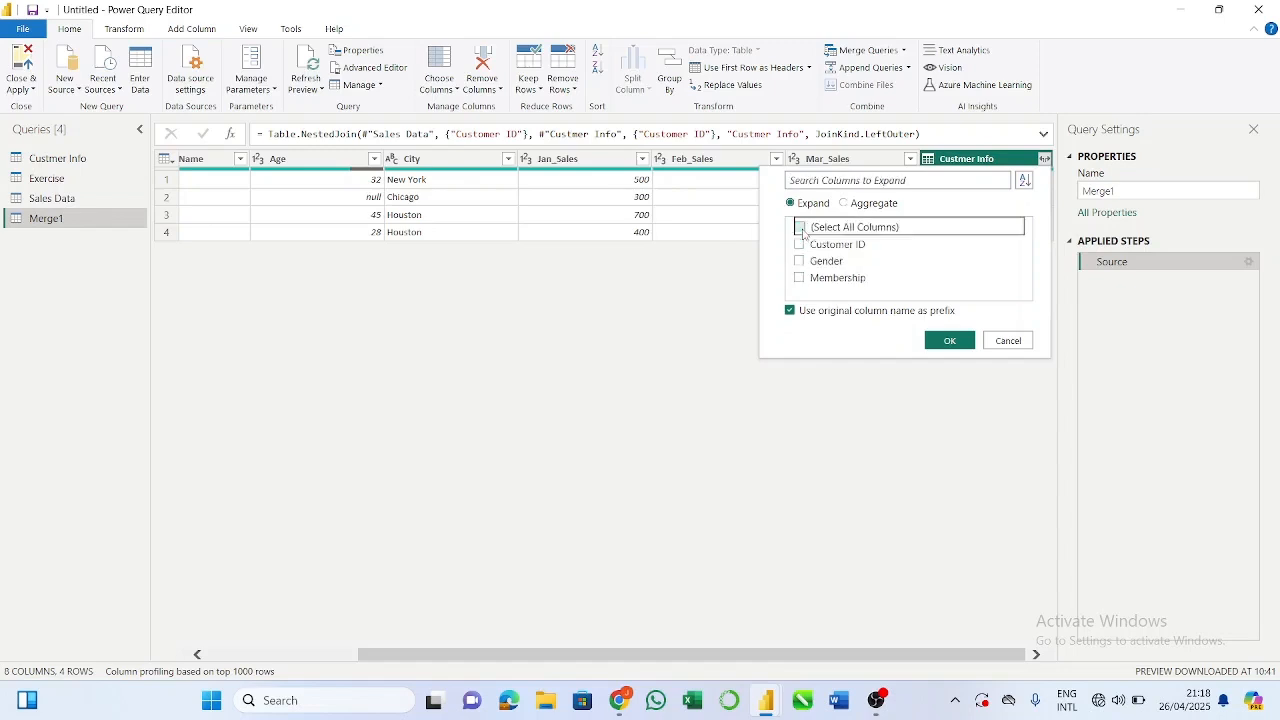
{"action": "left_click", "coordinate": [800, 261]}
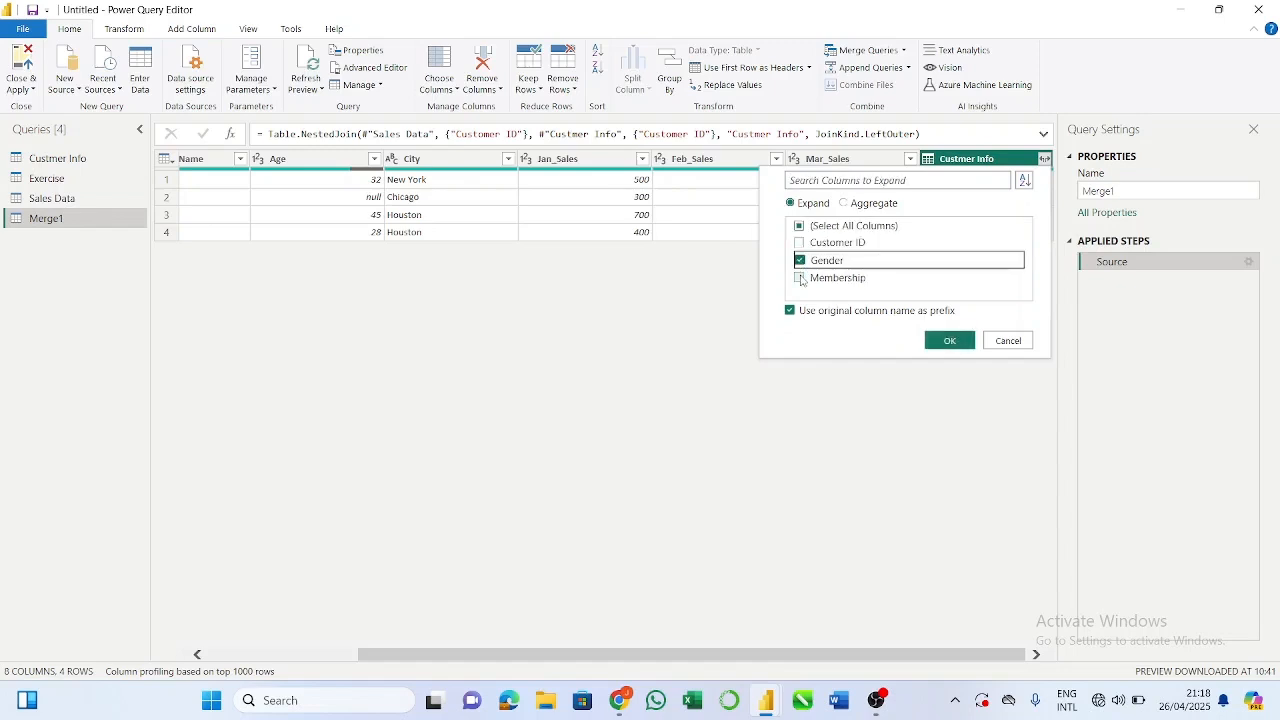
{"action": "left_click", "coordinate": [800, 278]}
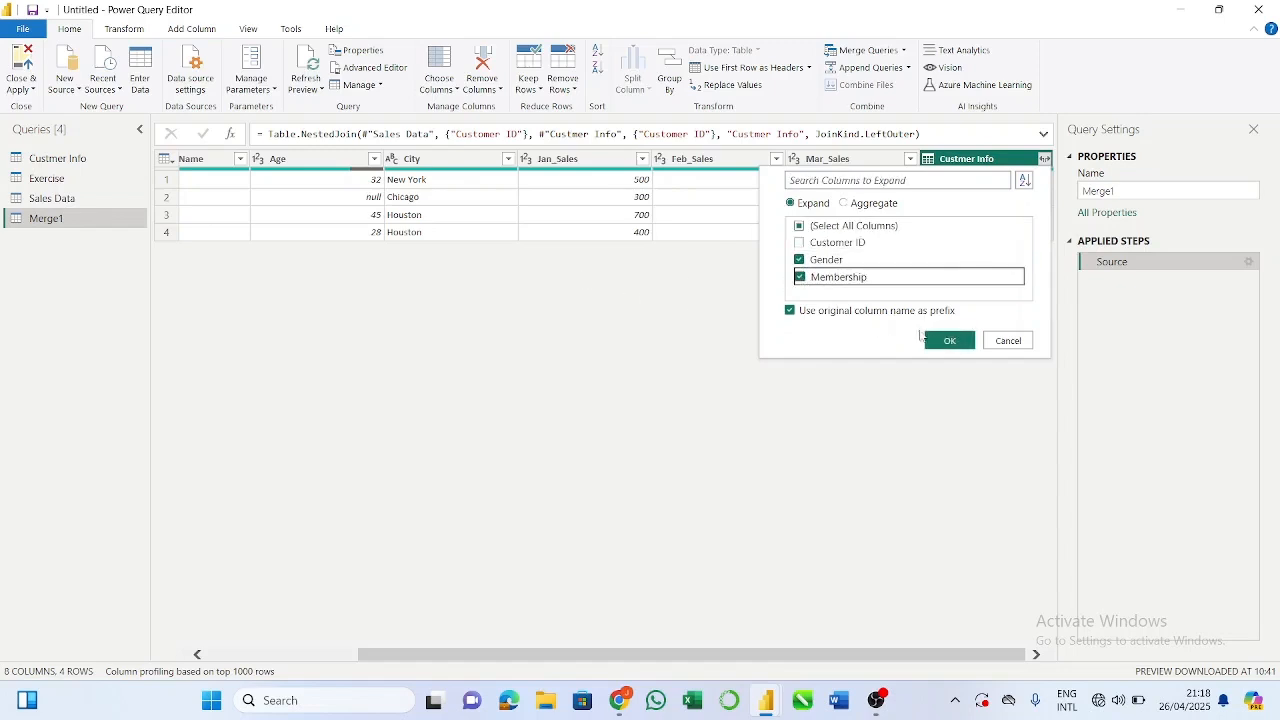
{"action": "left_click", "coordinate": [950, 341]}
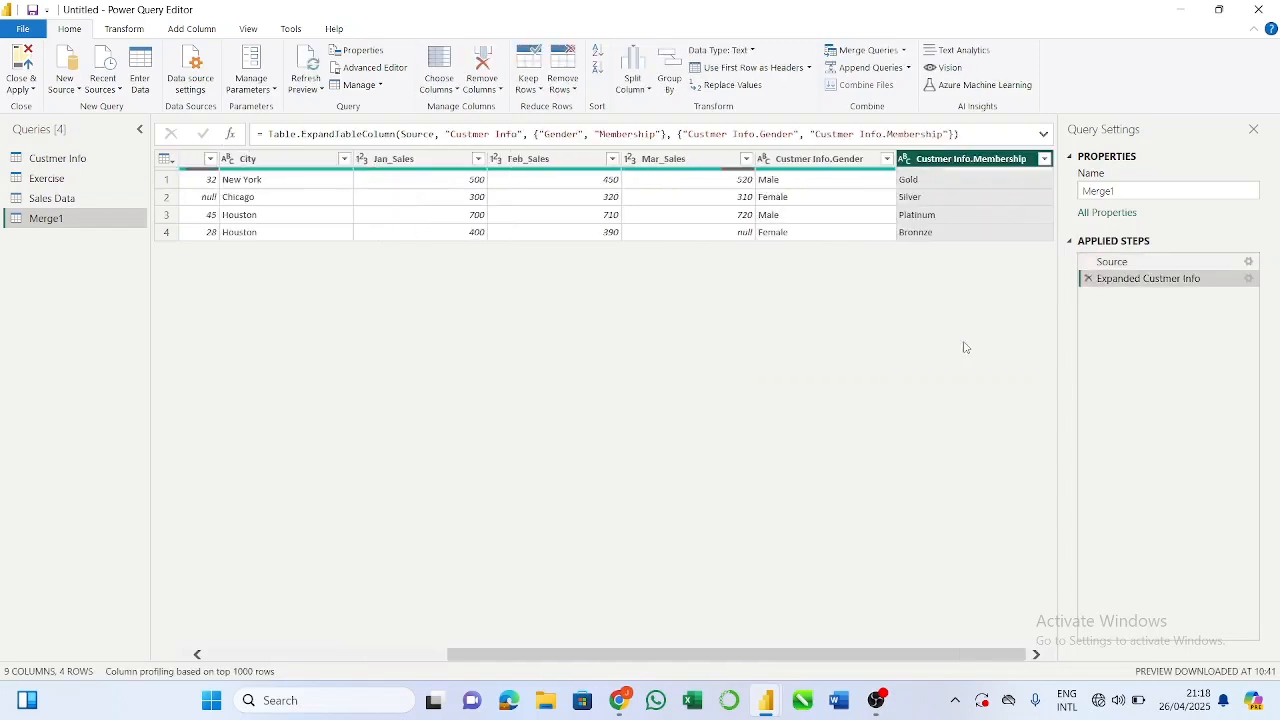
Step: Browse the merged query's columns, from Customer ID across to the expanded Gender and Membership columns
{"action": "left_click", "coordinate": [708, 160]}
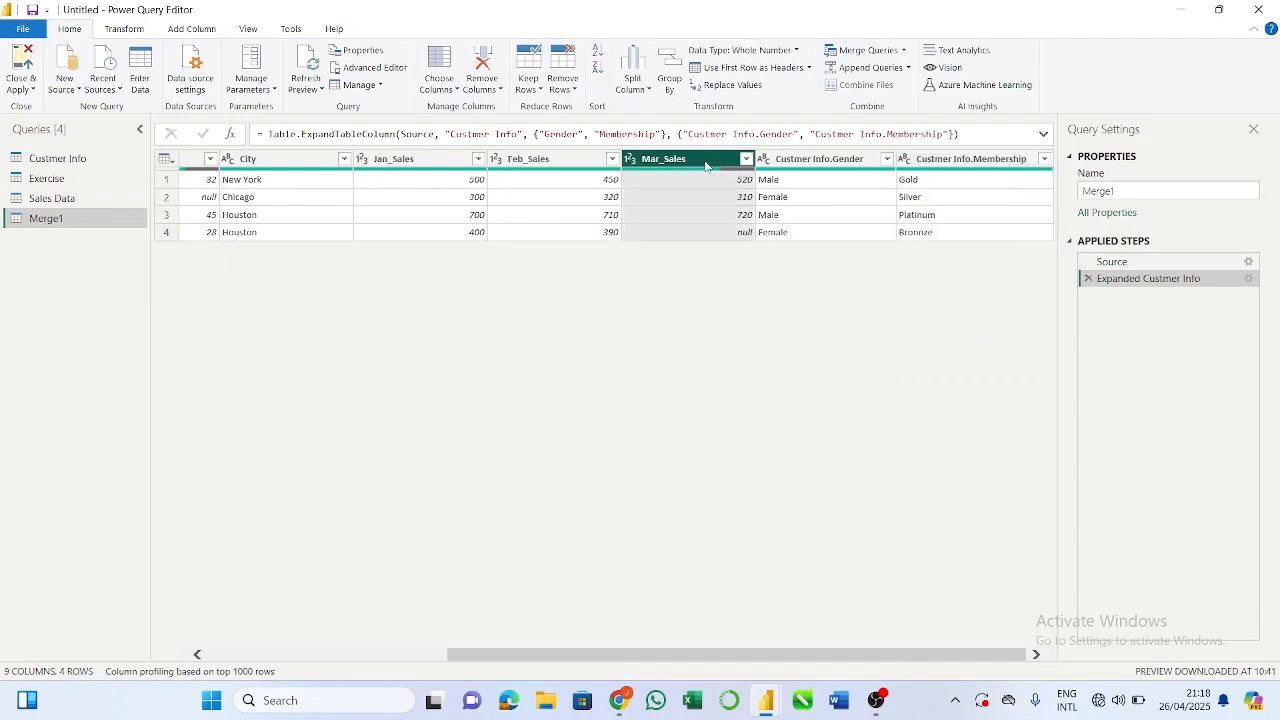
{"action": "left_click", "coordinate": [820, 162]}
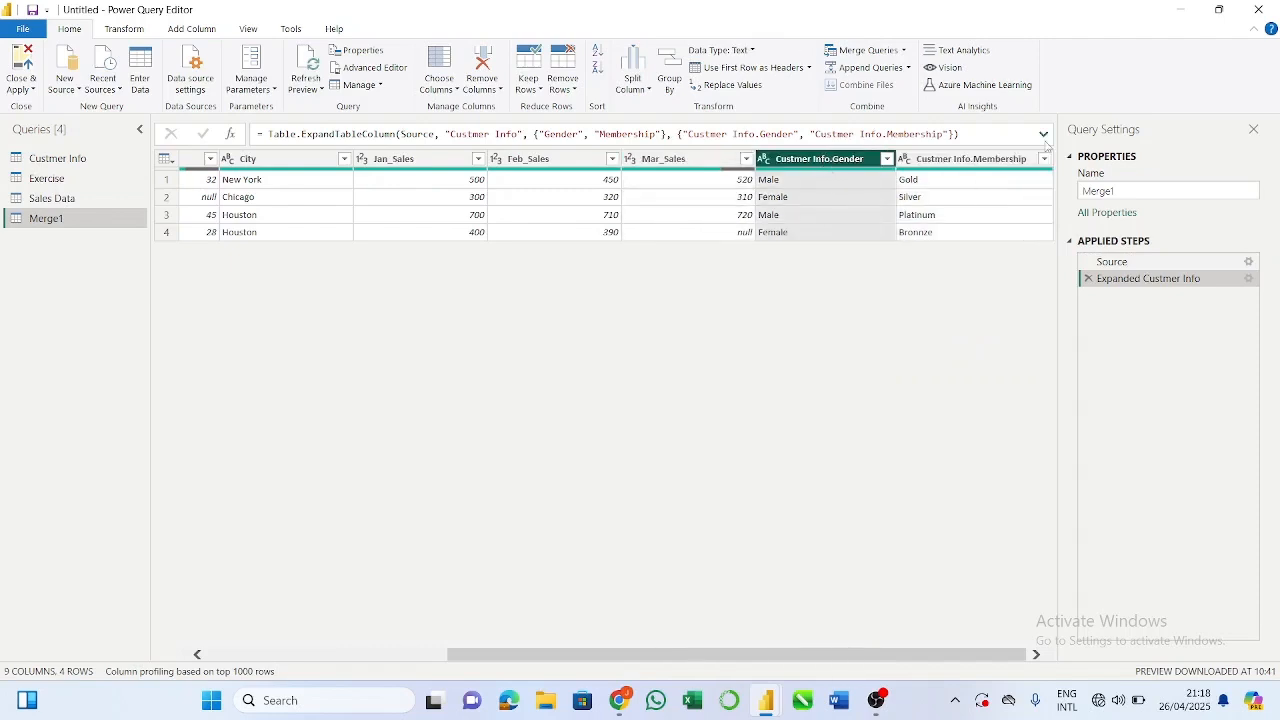
{"action": "left_click", "coordinate": [990, 160]}
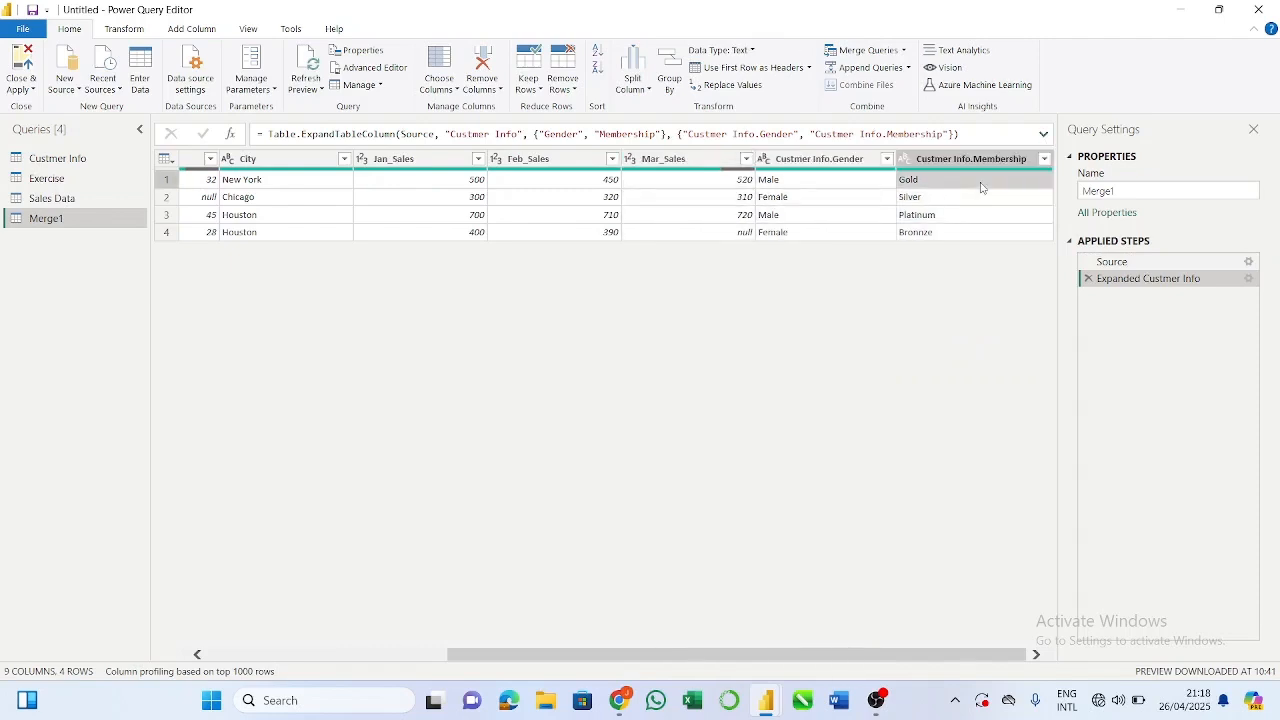
{"action": "left_click", "coordinate": [981, 187]}
{"action": "key", "text": "Left"}
{"action": "key", "text": "Left"}
{"action": "key", "text": "Left"}
{"action": "key", "text": "Left"}
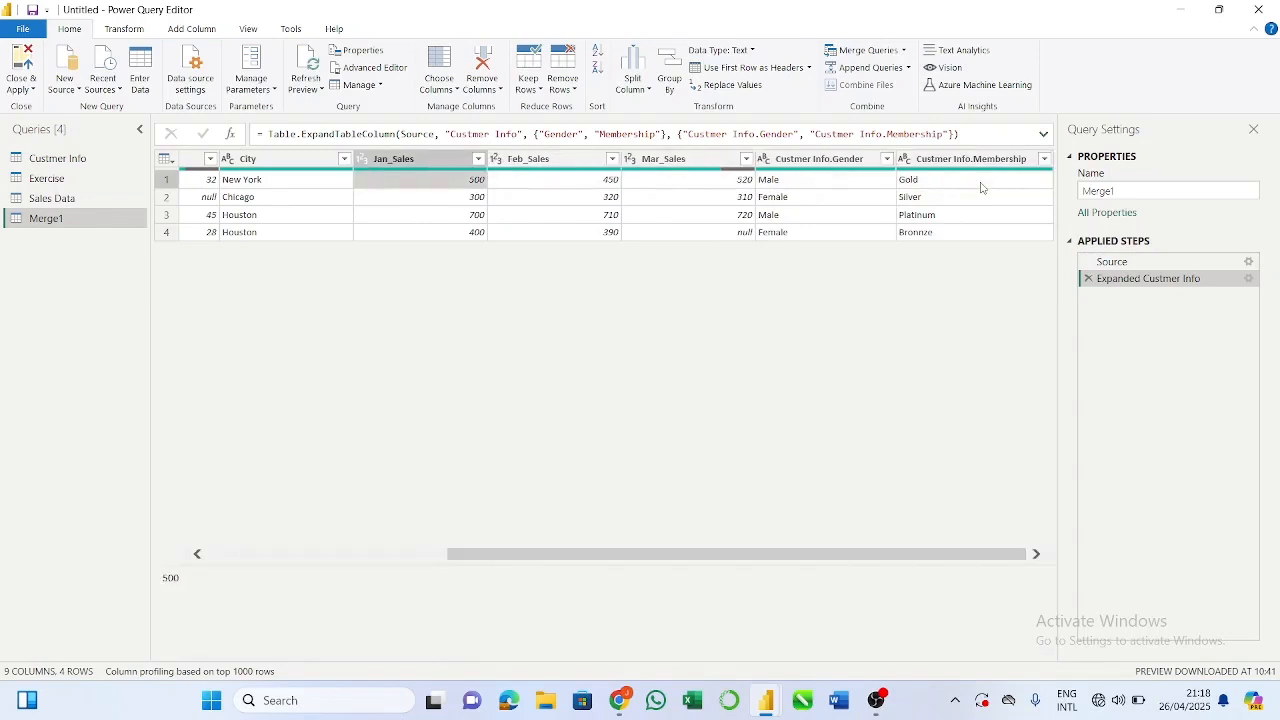
{"action": "key", "text": "Left"}
{"action": "key", "text": "Left"}
{"action": "key", "text": "Left"}
{"action": "key", "text": "Left"}
{"action": "key", "text": "Left"}
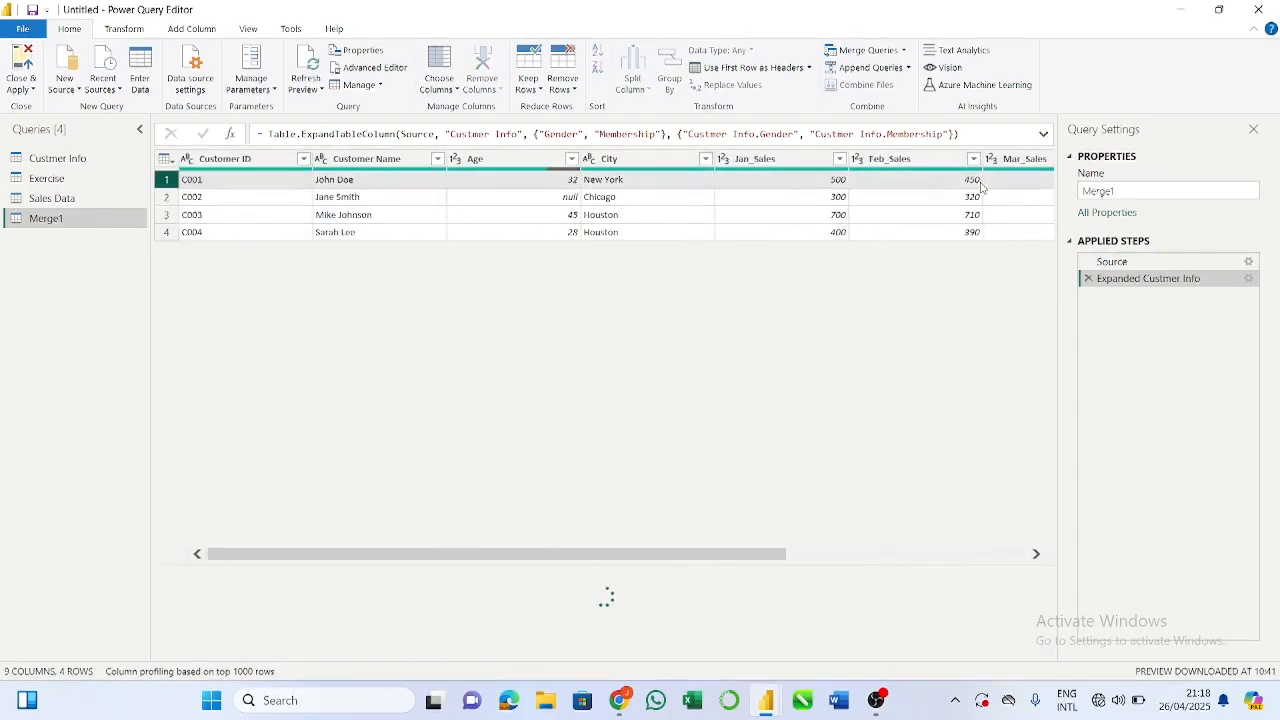
{"action": "key", "text": "Right"}
{"action": "key", "text": "Right"}
{"action": "key", "text": "Right"}
{"action": "key", "text": "Right"}
{"action": "key", "text": "Right"}
{"action": "key", "text": "Right"}
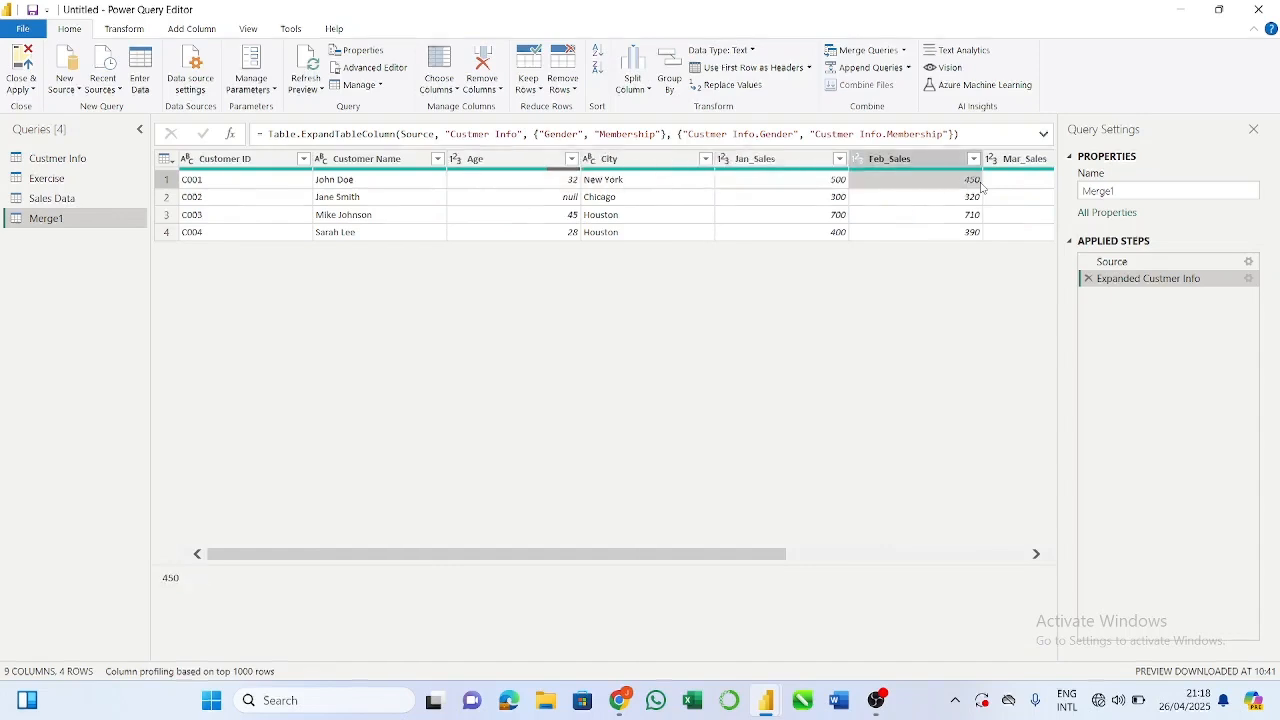
{"action": "key", "text": "Right"}
{"action": "key", "text": "Right"}
{"action": "key", "text": "Right"}
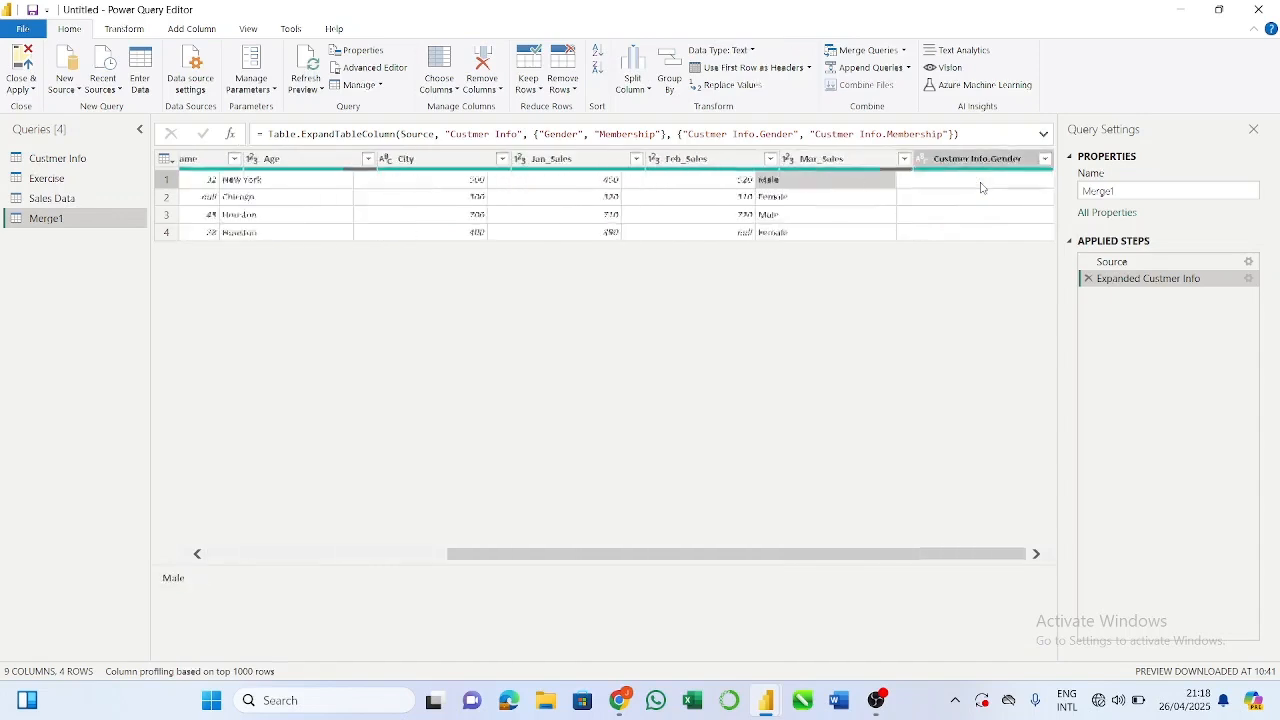